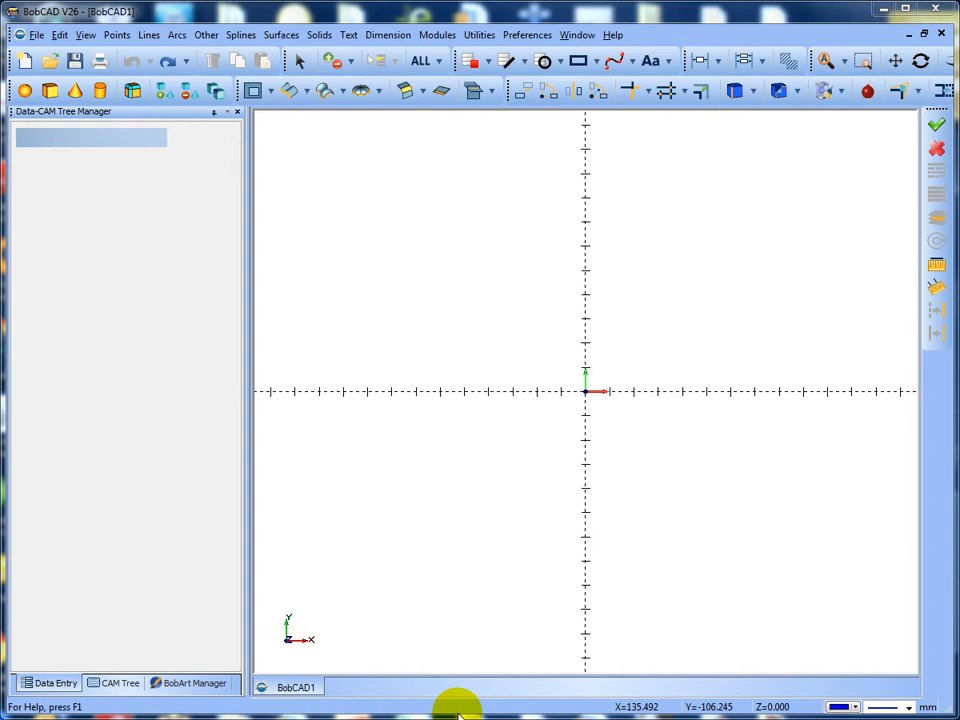
Draw a sharp-cornered rectangle with length 200 mm and width 200 mm, centred on the origin.
click(205, 38)
click(208, 51)
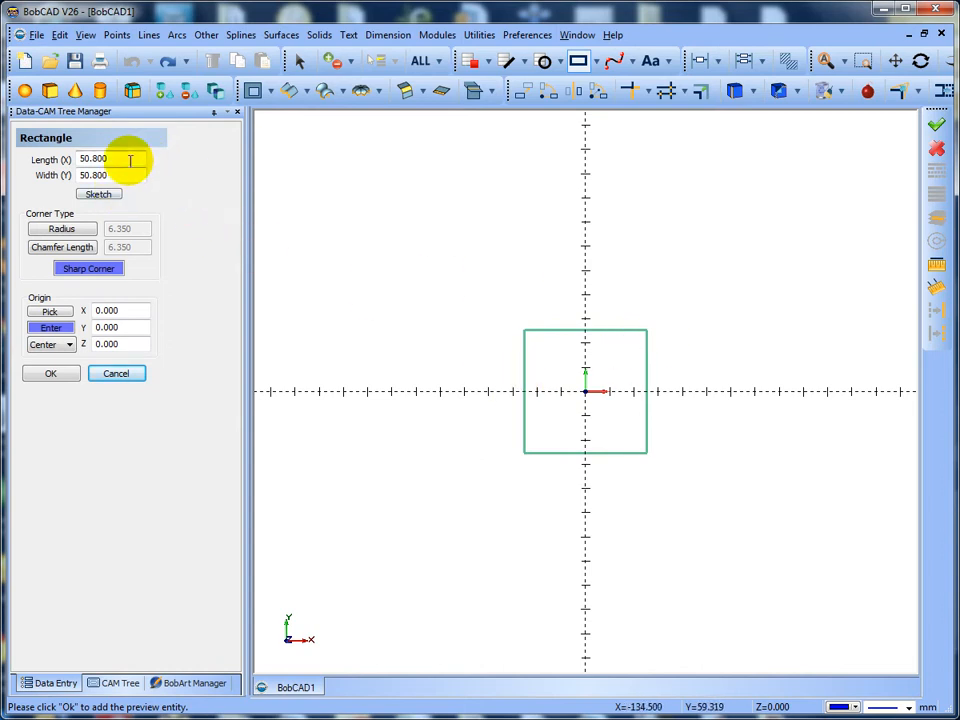
double_click(88, 160)
text(2)
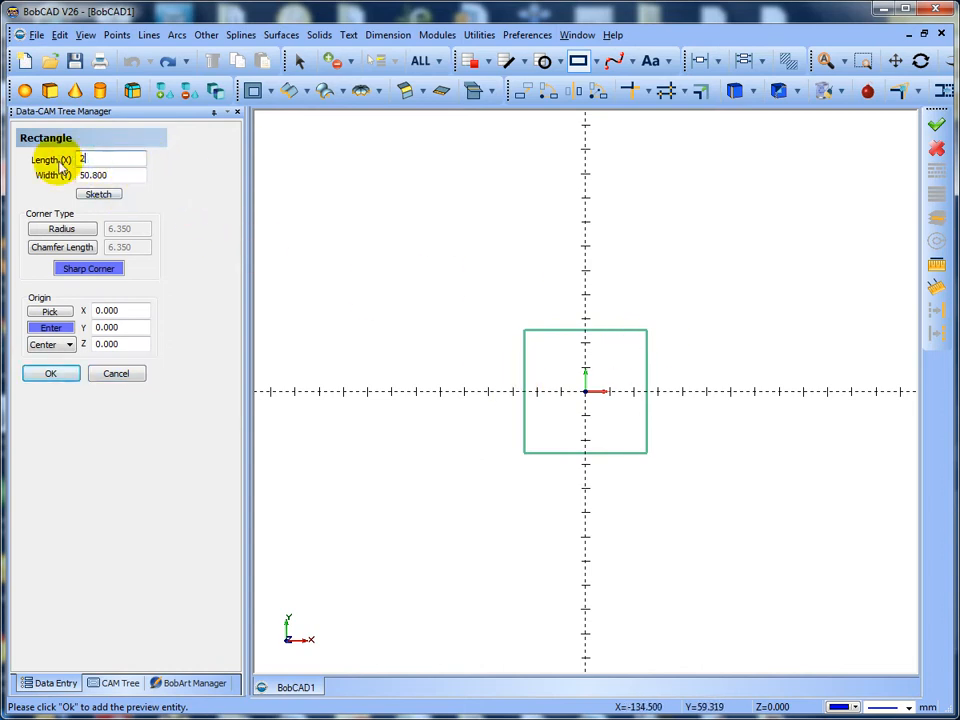
text(00)
key(Tab)
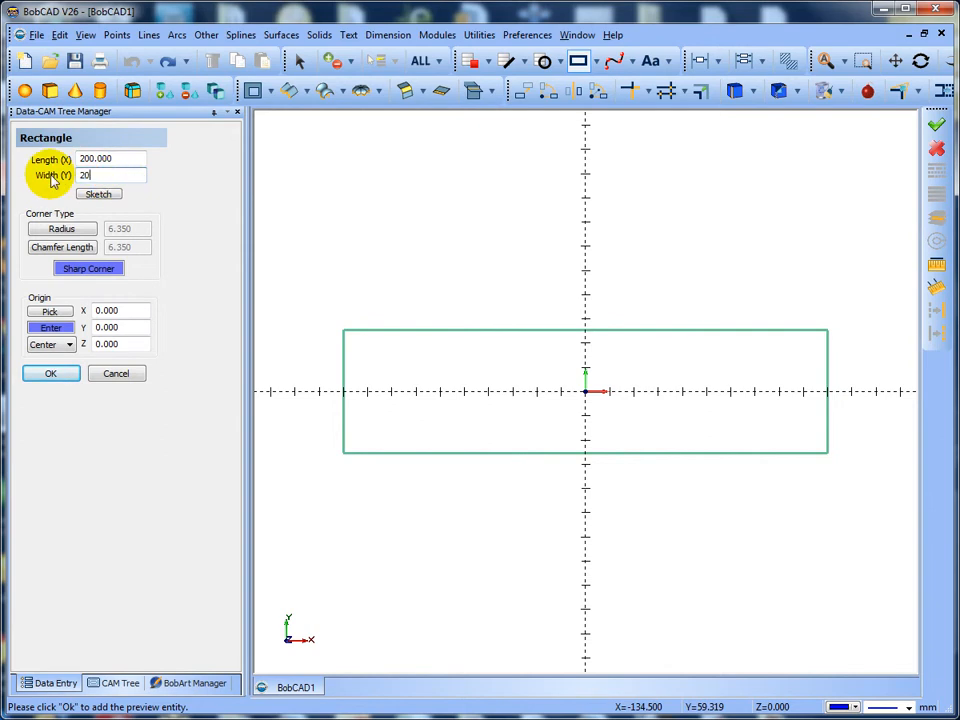
text(200)
click(130, 158)
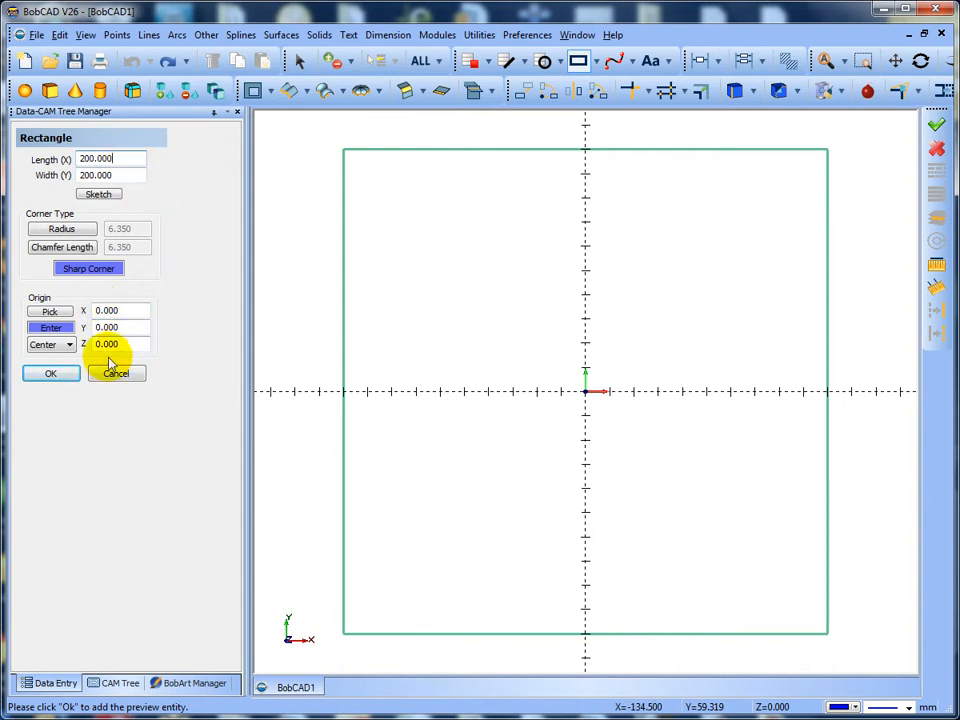
click(54, 374)
click(122, 375)
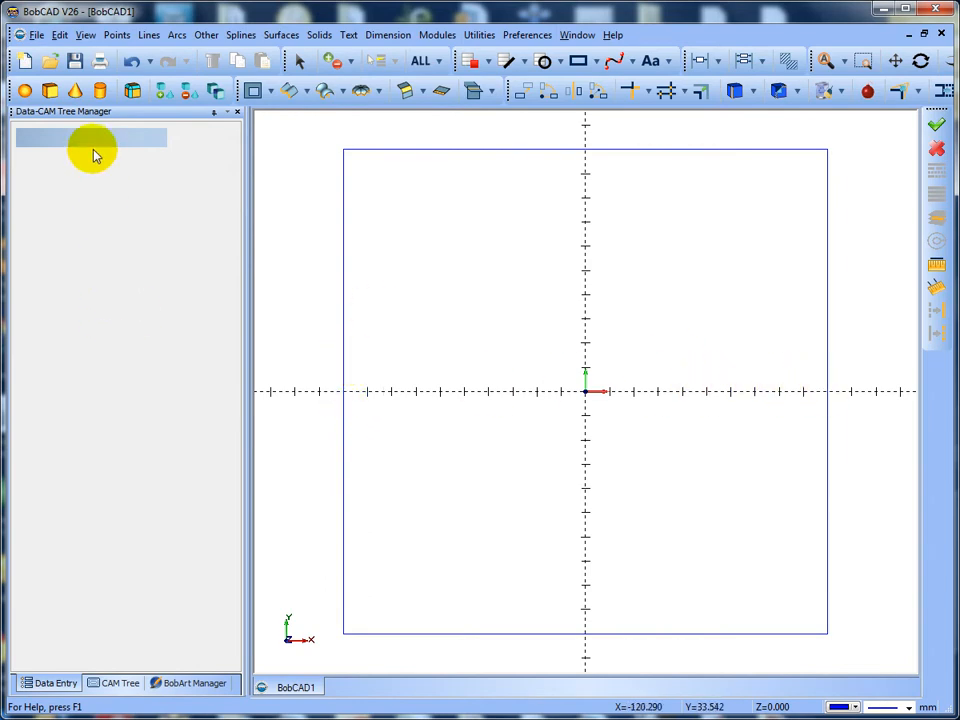
Sketch a horizontal line at fixed Y 20, running past both vertical edges of the square.
click(147, 35)
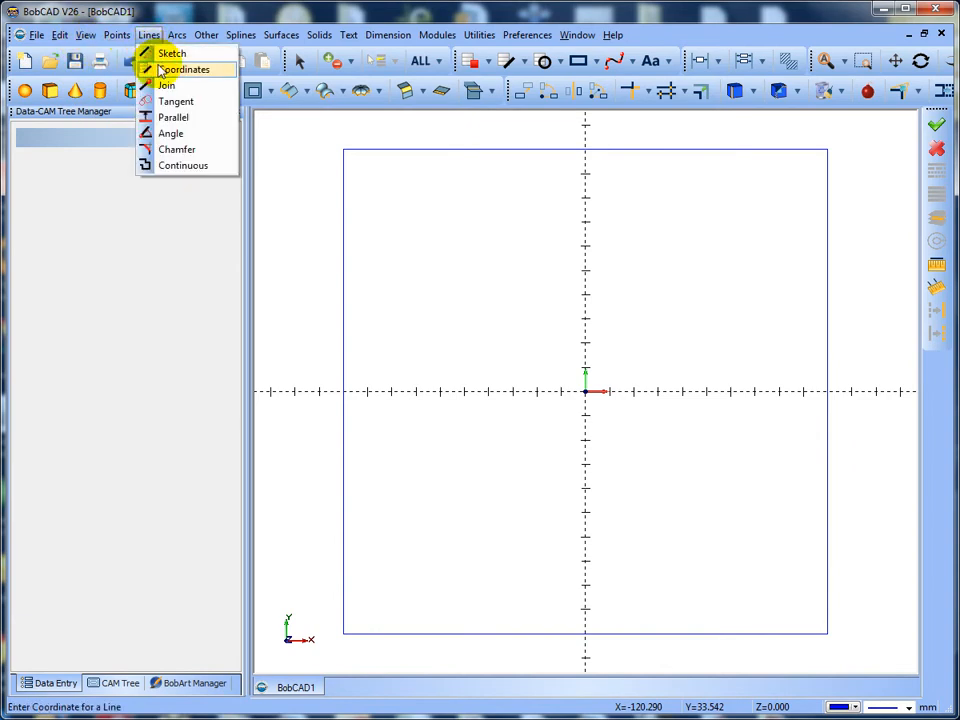
click(152, 55)
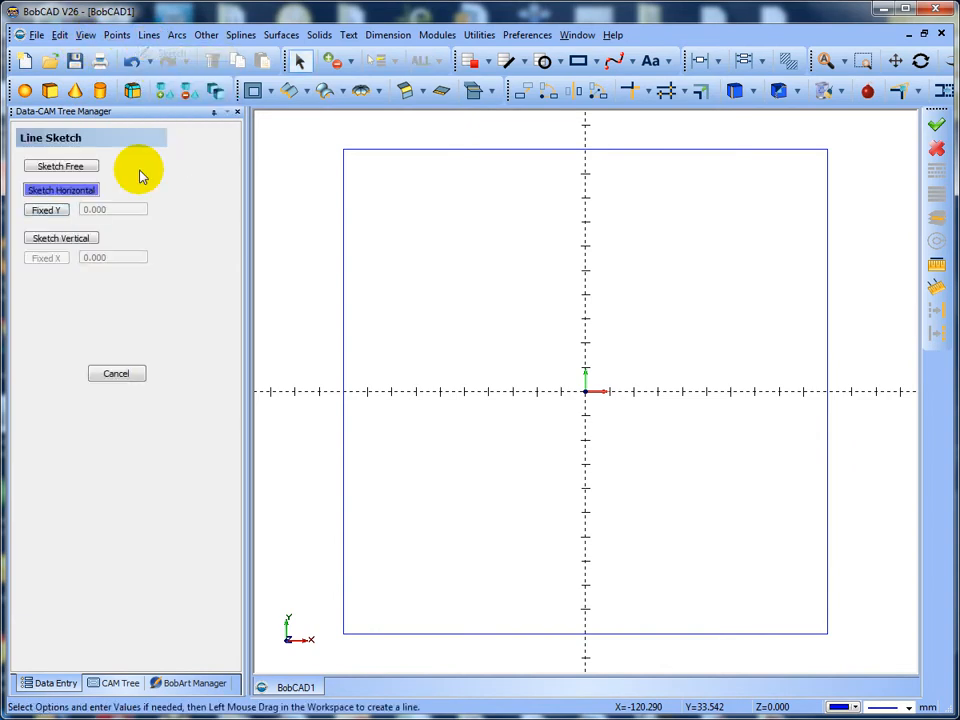
click(52, 211)
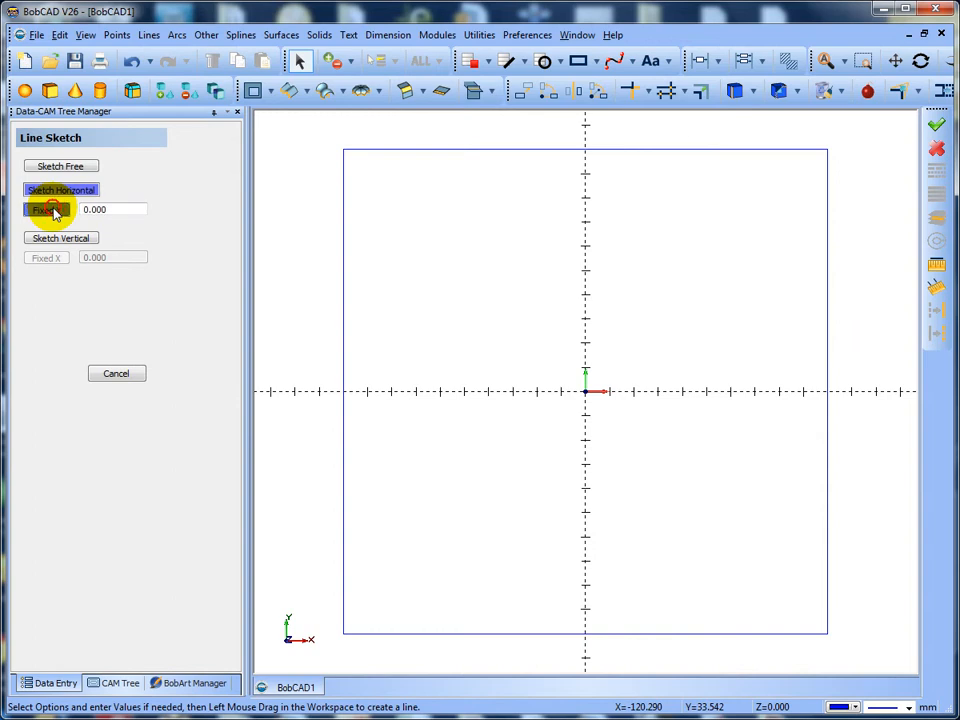
click(107, 209)
drag(117, 209, 35, 201)
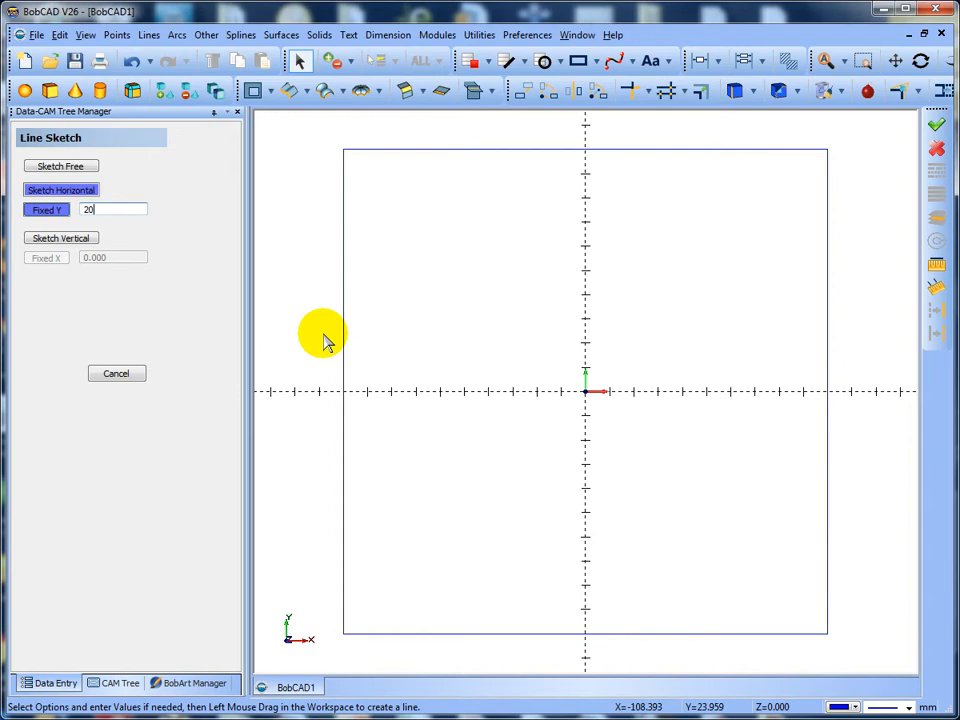
drag(309, 332, 853, 333)
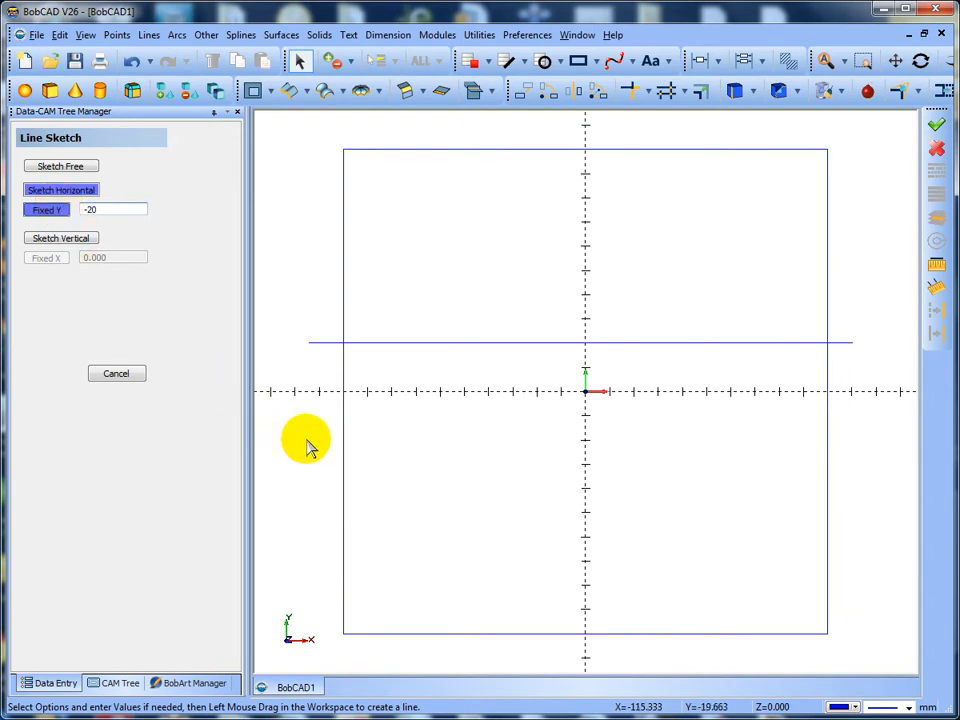
Sketch a second horizontal line at fixed Y -20 across the square, extending beyond both vertical edges.
mouse_move(308, 447)
mouse_down()
mouse_move(739, 456)
mouse_move(875, 473)
mouse_move(870, 466)
mouse_up()
right_click(876, 466)
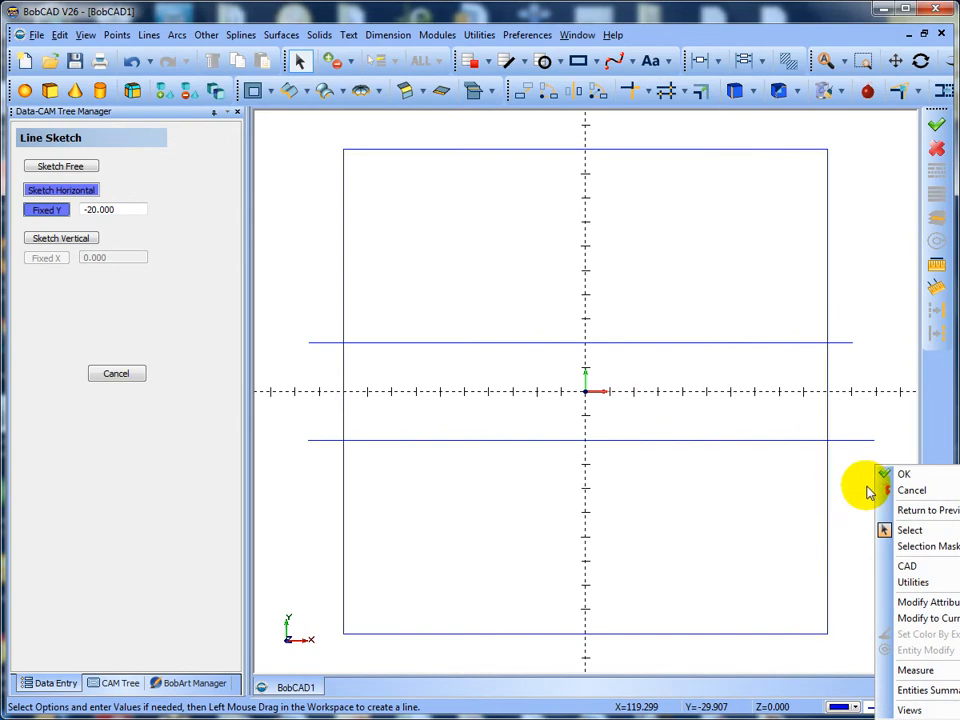
click(905, 476)
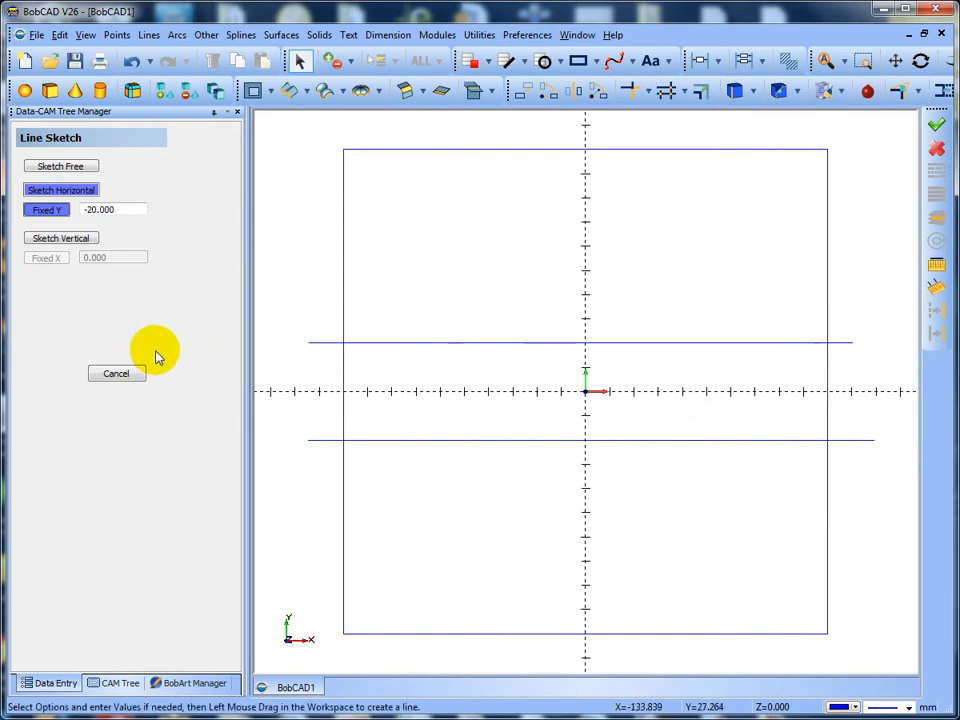
click(120, 374)
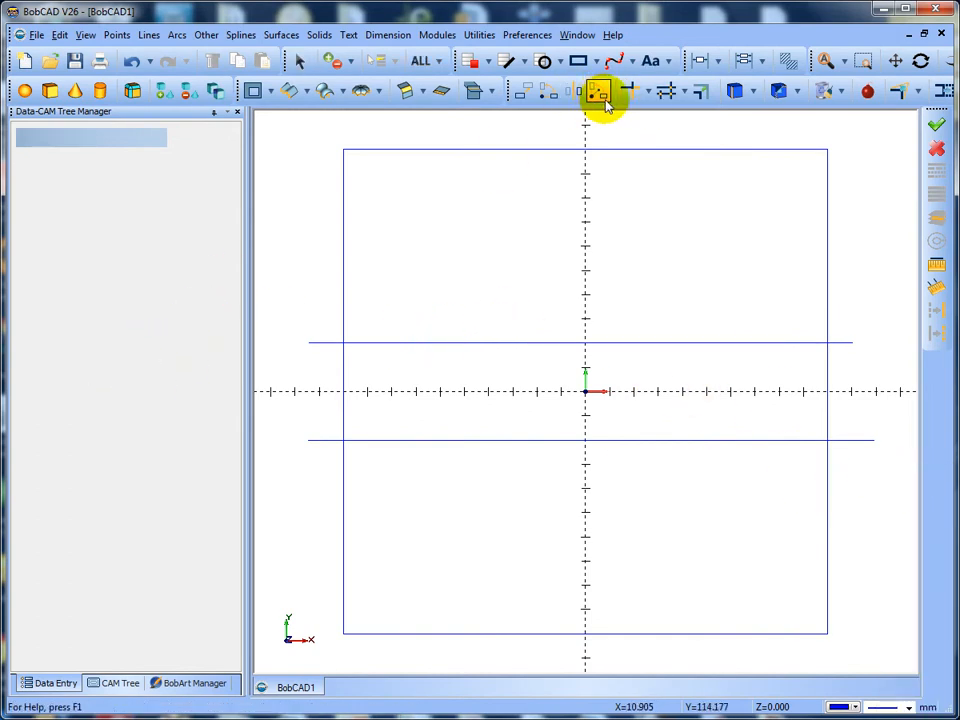
Use Quick Trim to remove the four overhanging ends of the two horizontal lines outside the square.
click(648, 94)
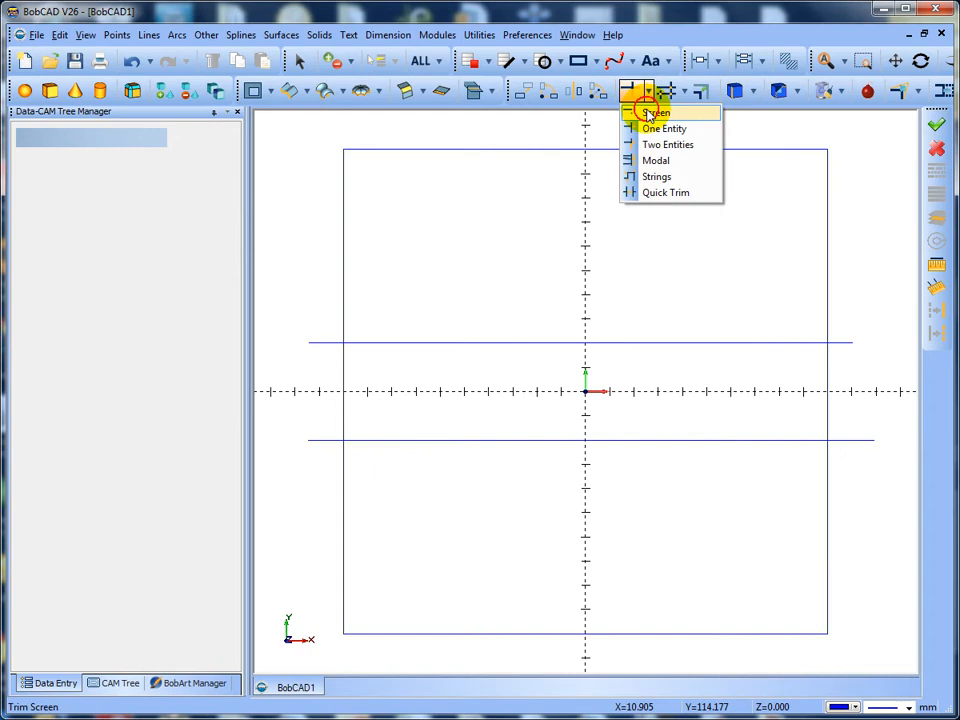
click(652, 194)
click(846, 343)
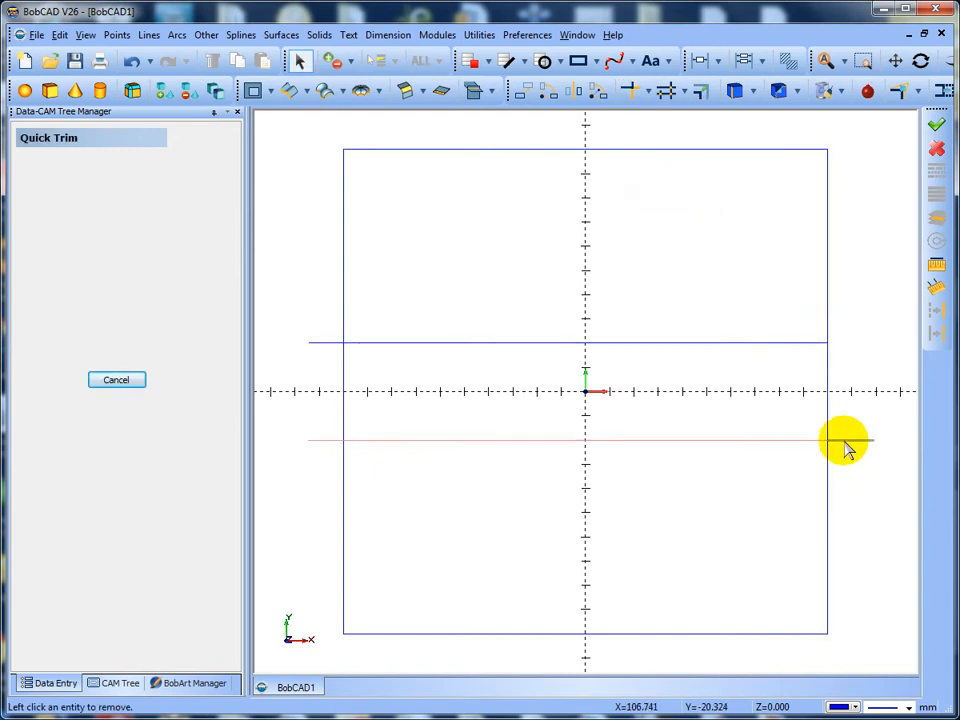
click(846, 442)
click(331, 441)
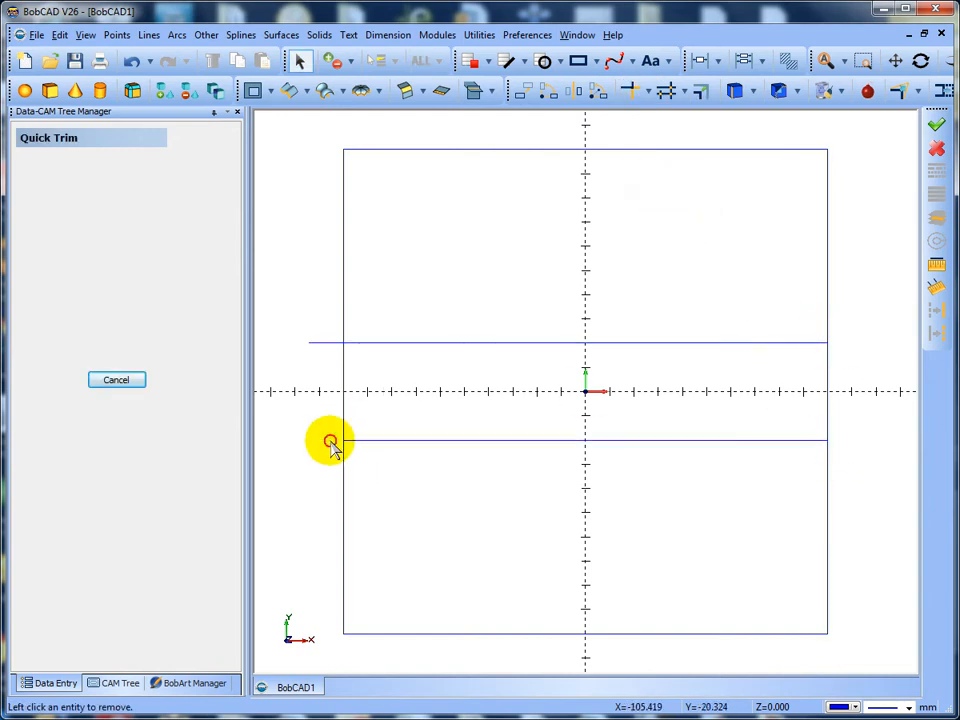
click(327, 343)
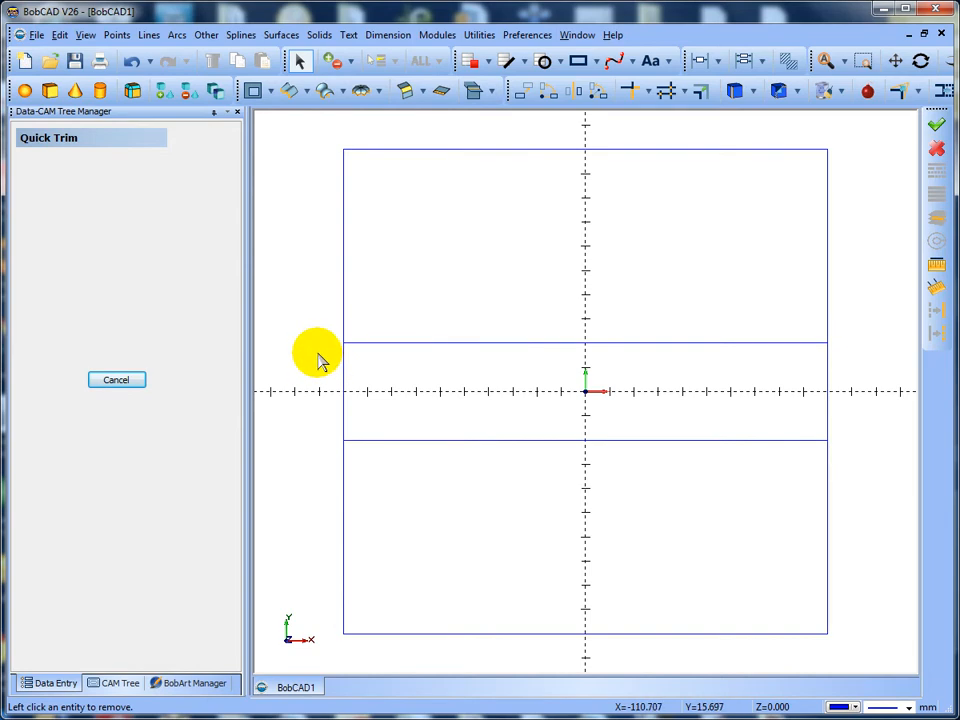
right_click(312, 350)
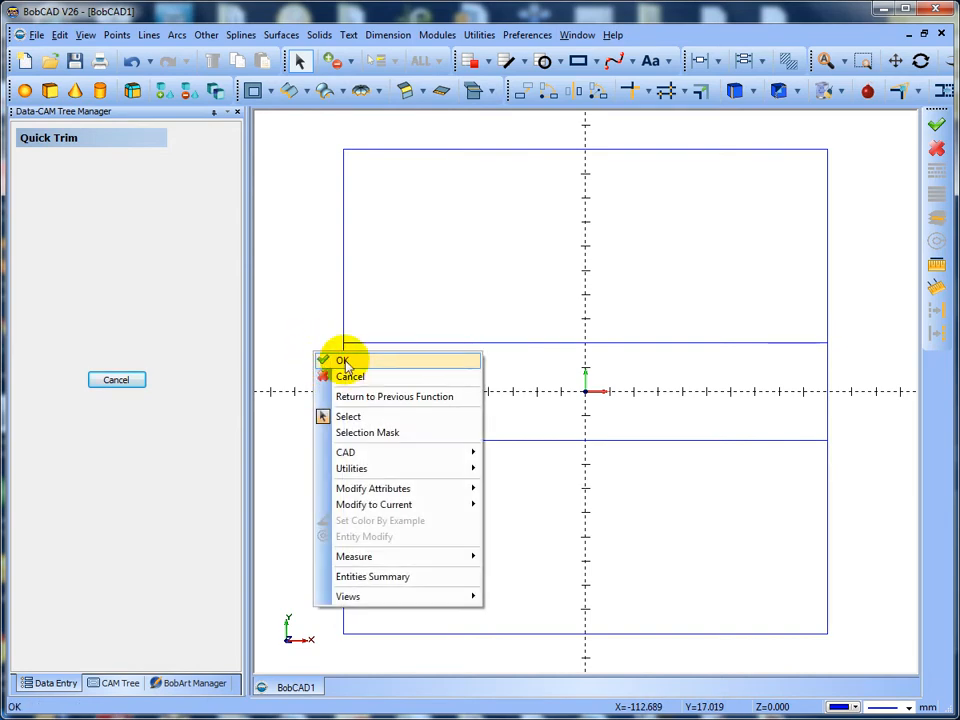
click(350, 378)
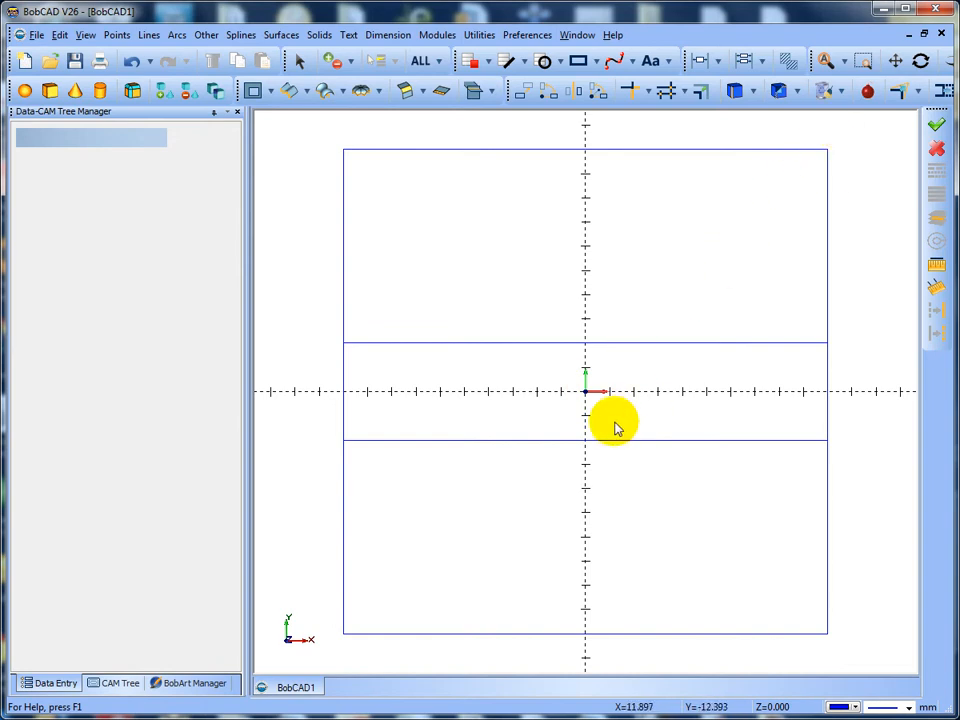
Create a milling job for the BC_3x_Mill machine with rectangular stock, using the automatic workspace bounding box and a 25.4 mm height.
middle_drag(618, 422, 621, 377)
scroll(621, 377, up, 2)
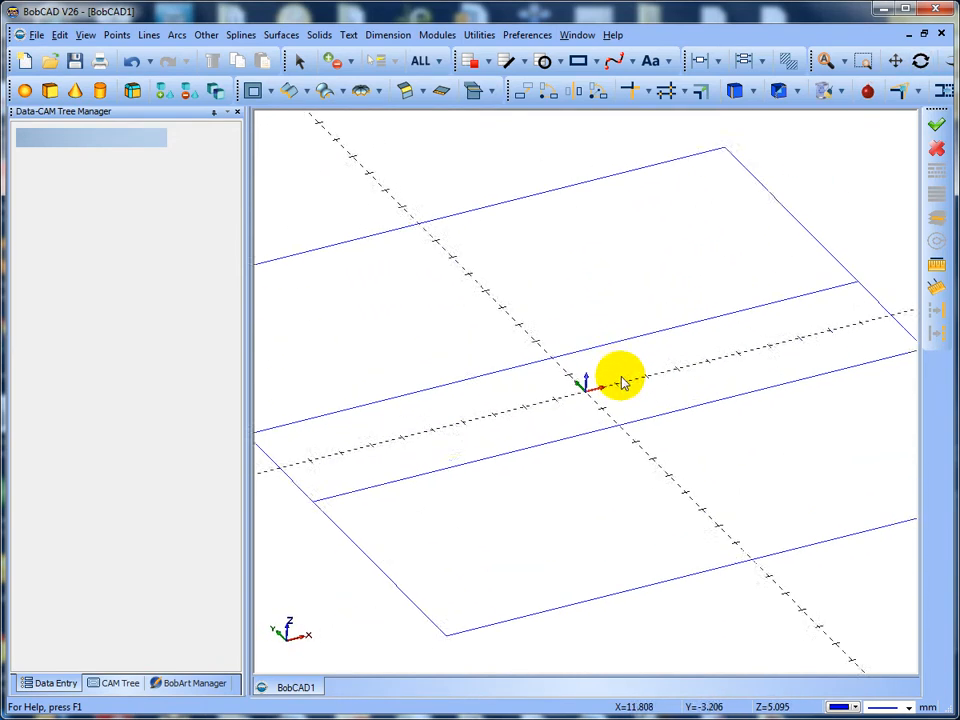
scroll(621, 377, down, 3)
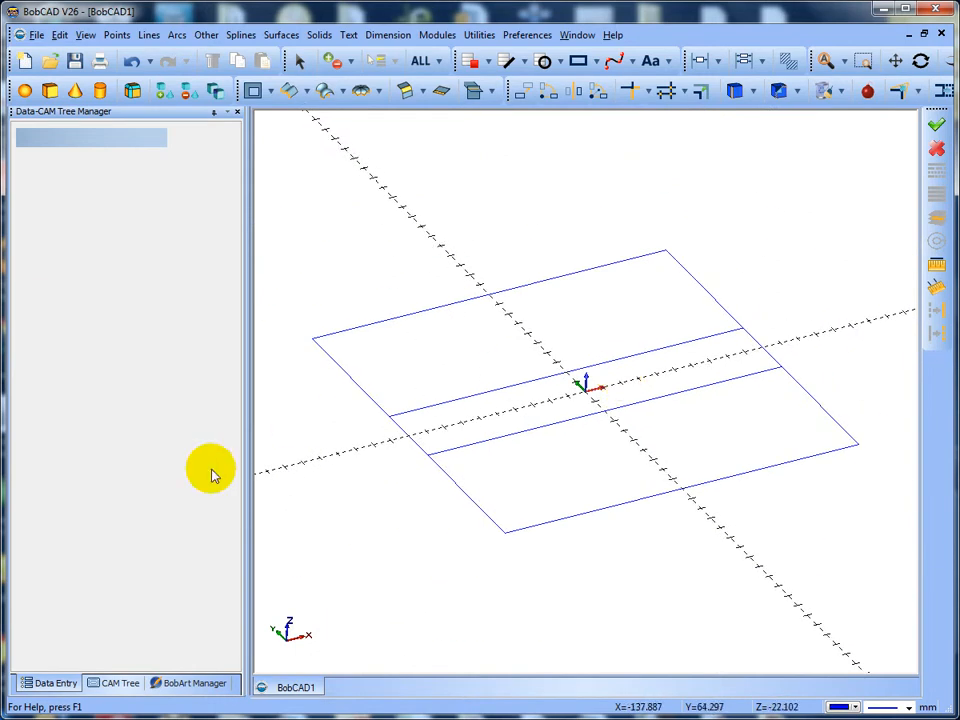
click(104, 681)
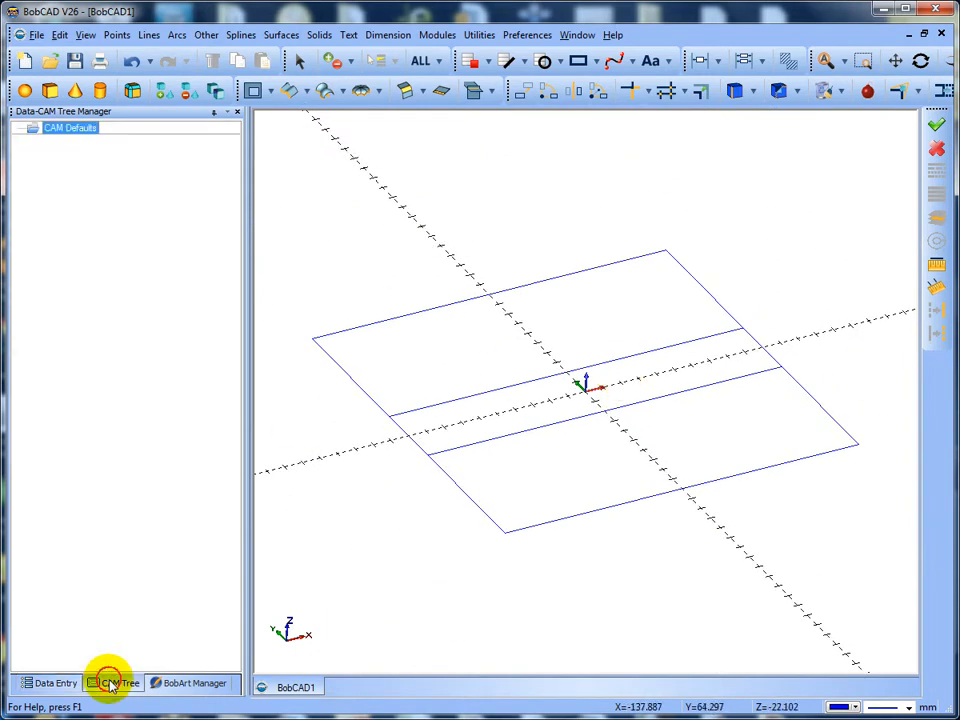
right_click(78, 130)
click(100, 140)
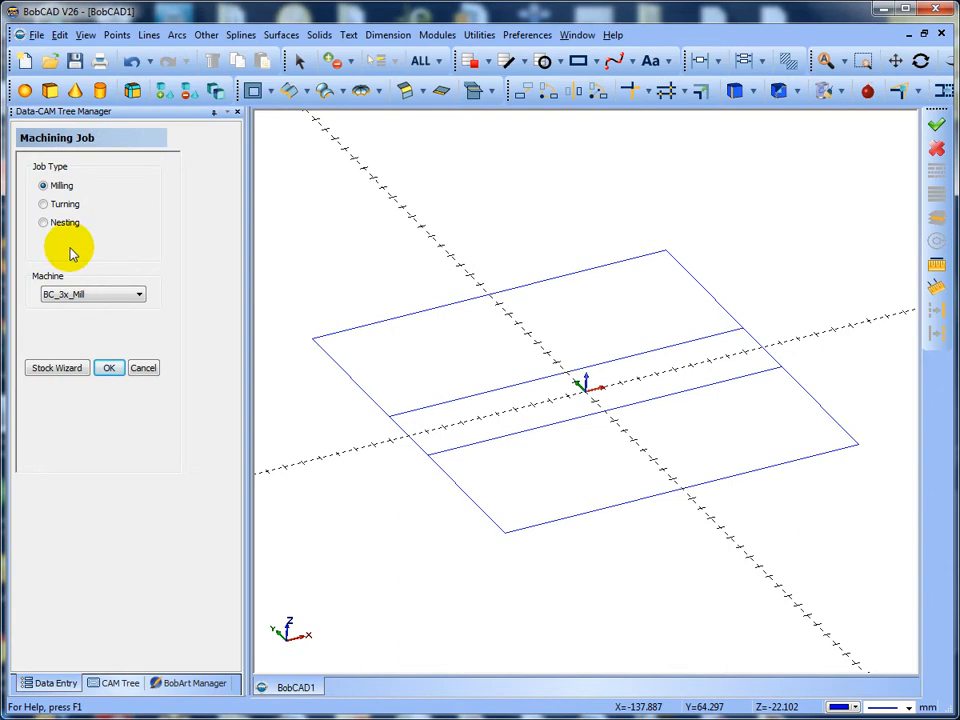
click(60, 368)
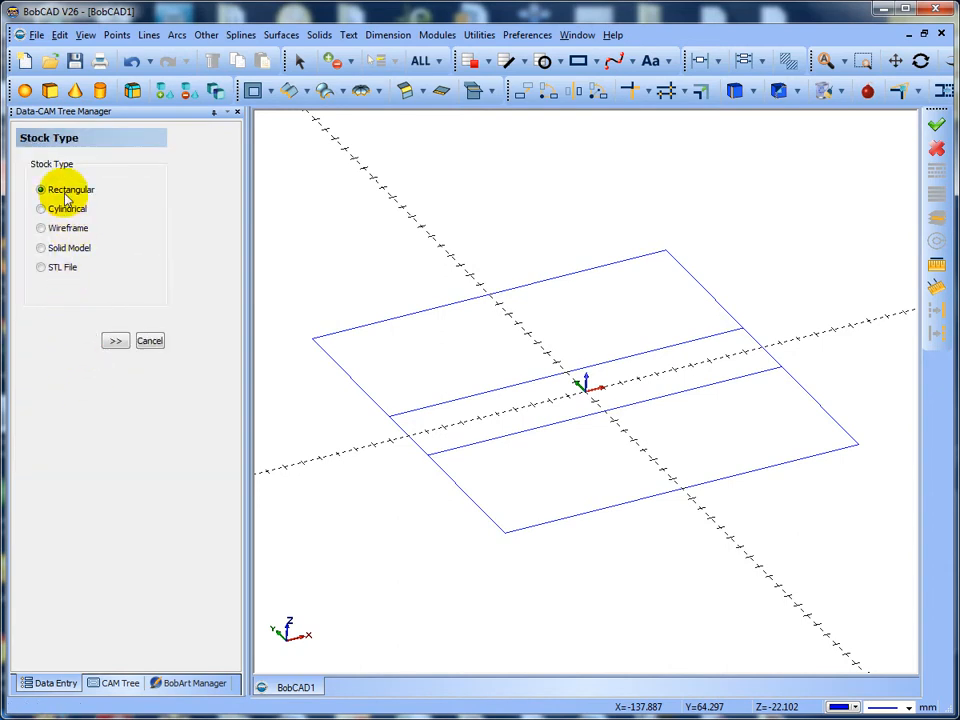
click(113, 341)
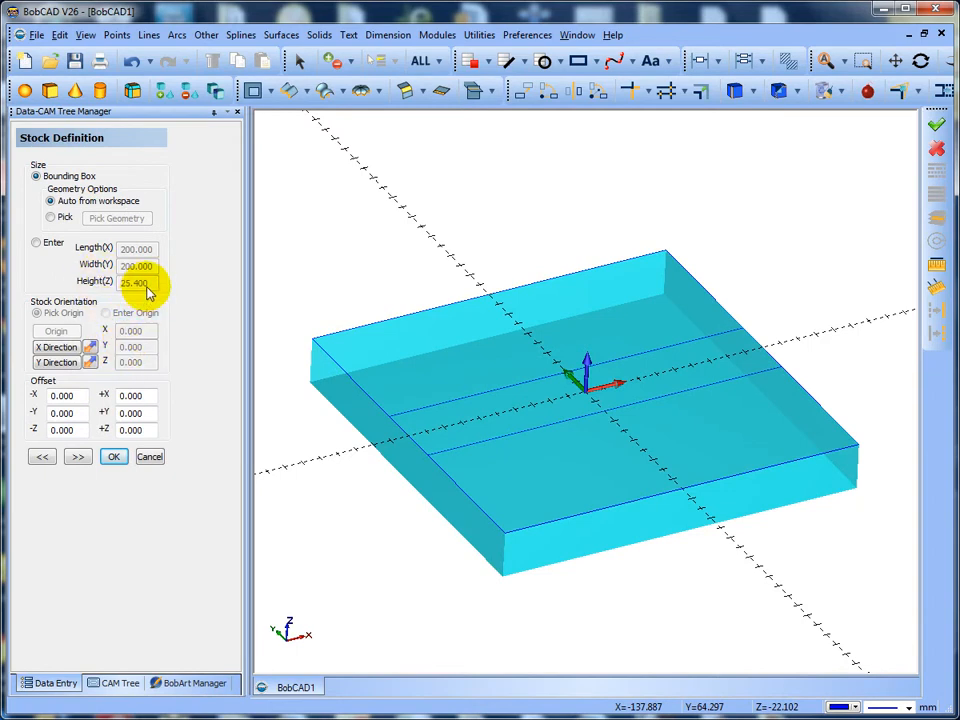
click(112, 458)
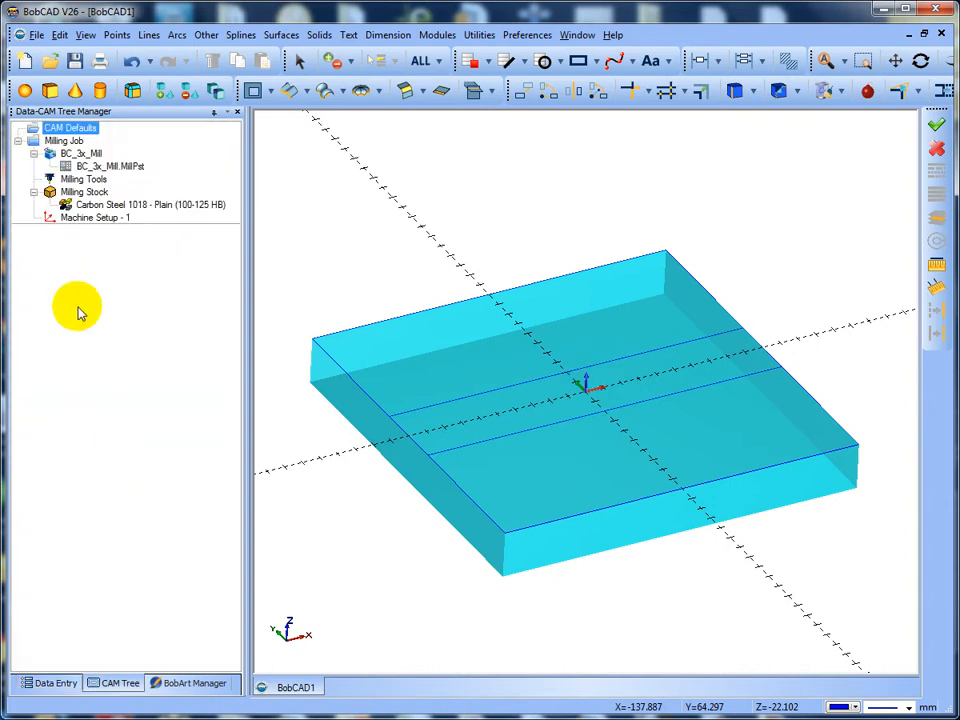
Raise the milling stock's transparency close to the High end.
click(85, 192)
right_click(85, 192)
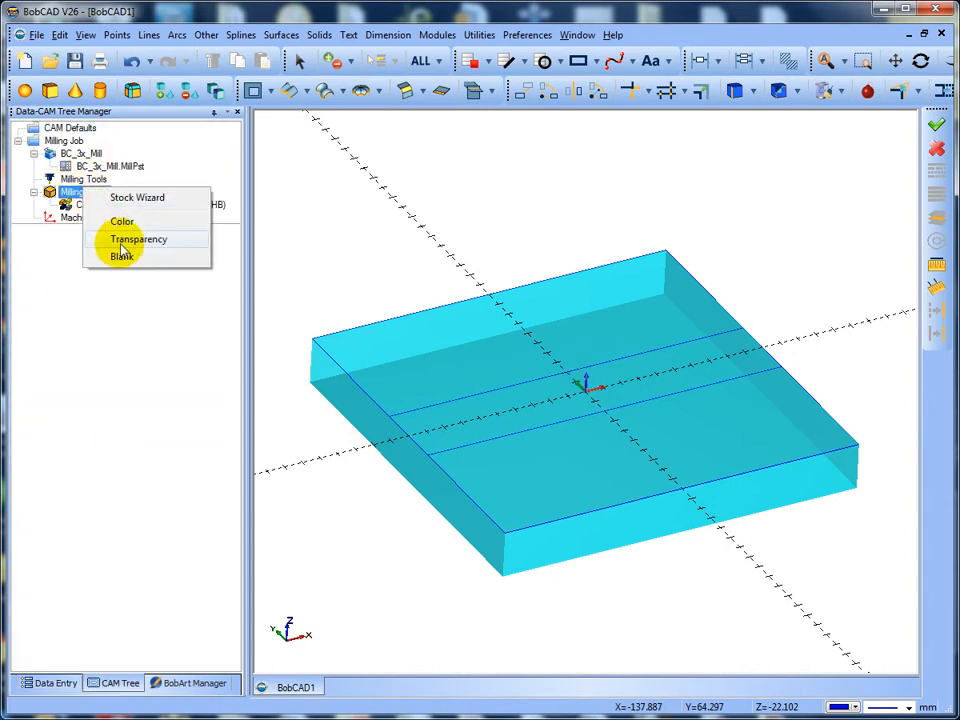
click(124, 240)
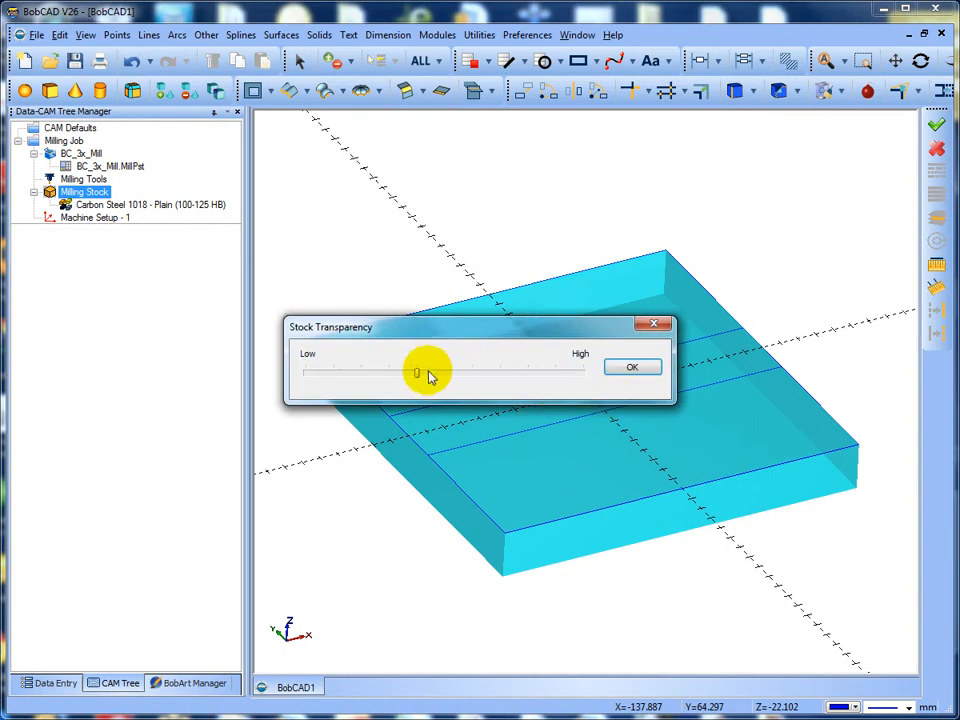
drag(418, 376, 555, 376)
click(632, 369)
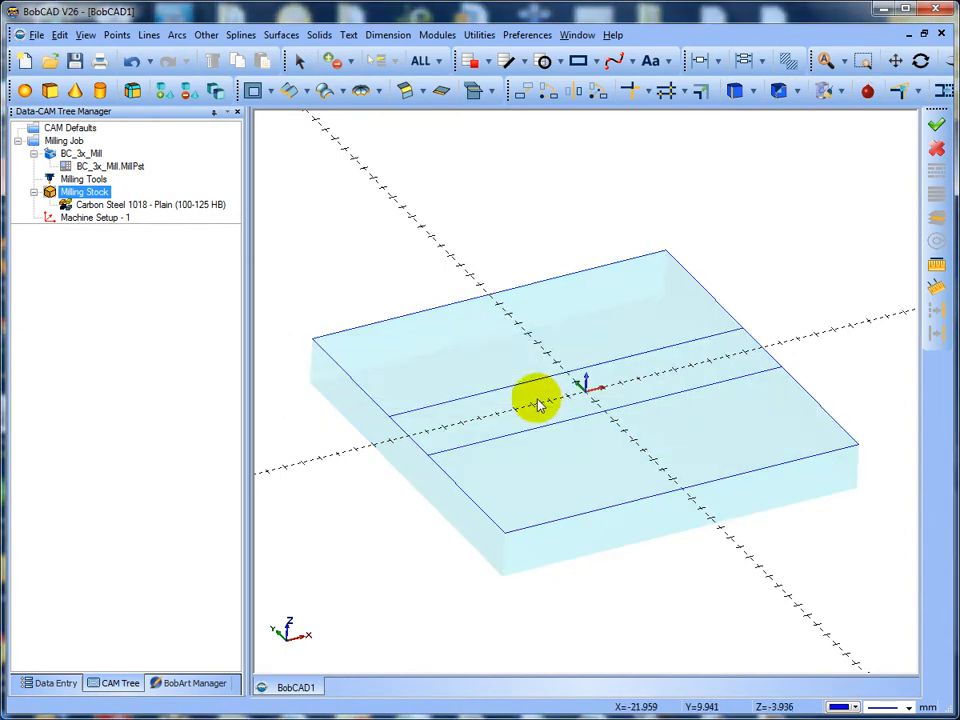
mouse_move(540, 399)
middle_down()
mouse_move(542, 441)
mouse_move(540, 407)
middle_up()
scroll(535, 405, up, 2)
scroll(532, 404, down, 3)
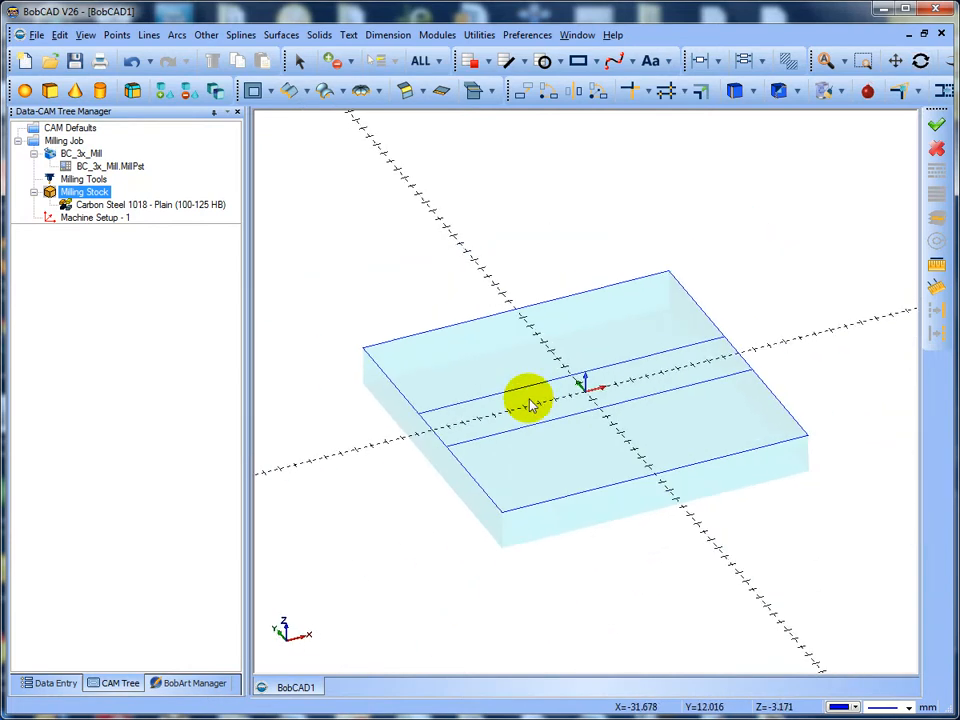
scroll(528, 402, up, 2)
scroll(522, 400, down, 1)
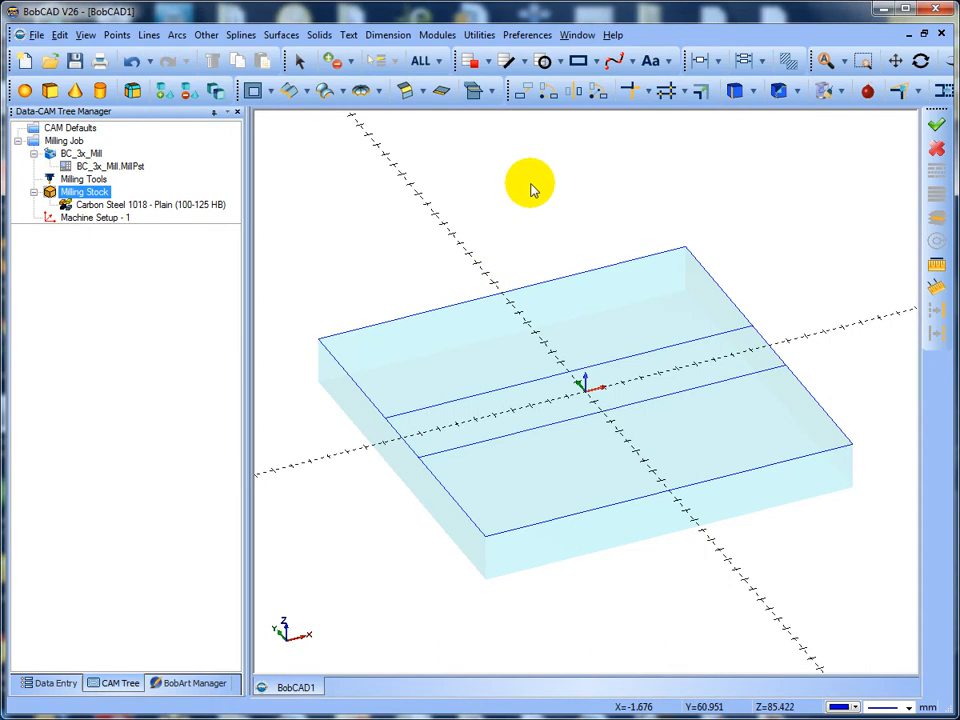
Use Quick Trim to remove the square's side edge segments outside the central band, leaving the band as a closed rectangle.
click(648, 97)
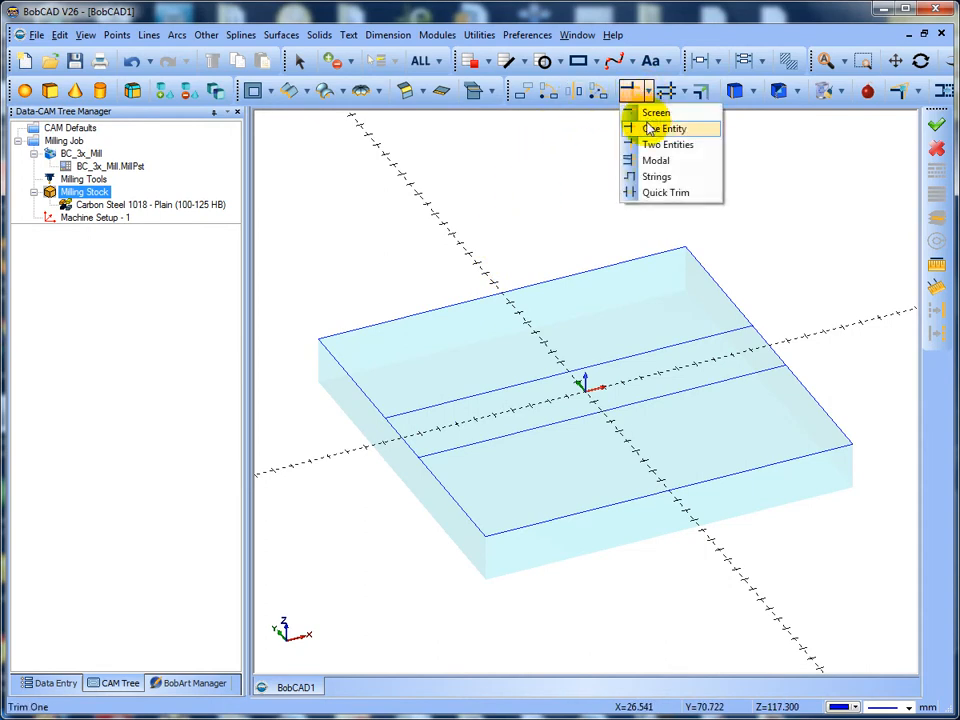
click(648, 193)
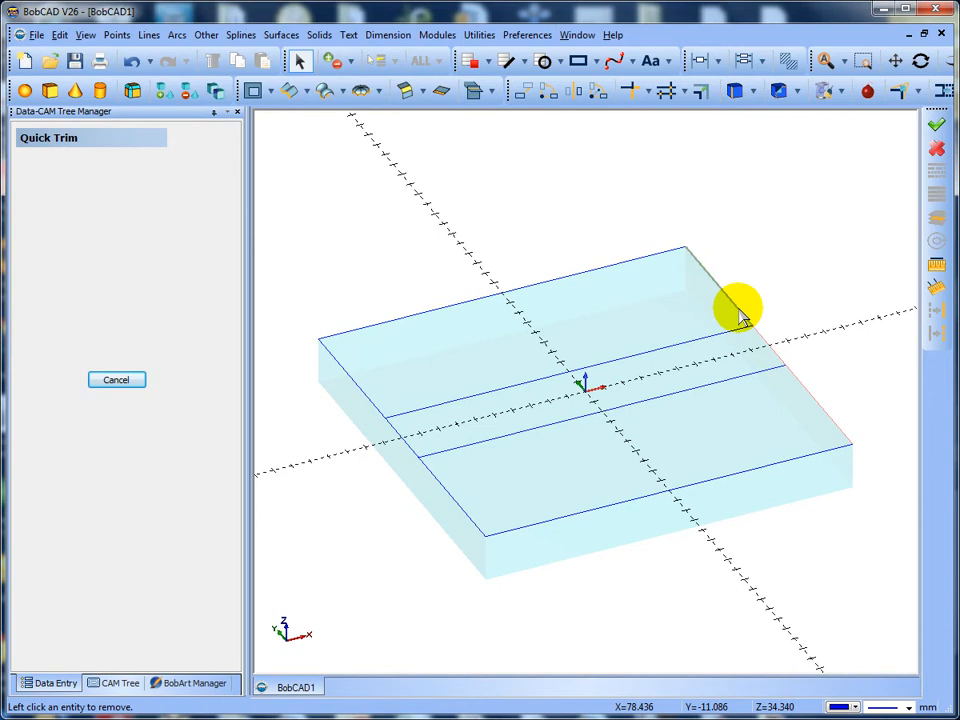
click(741, 317)
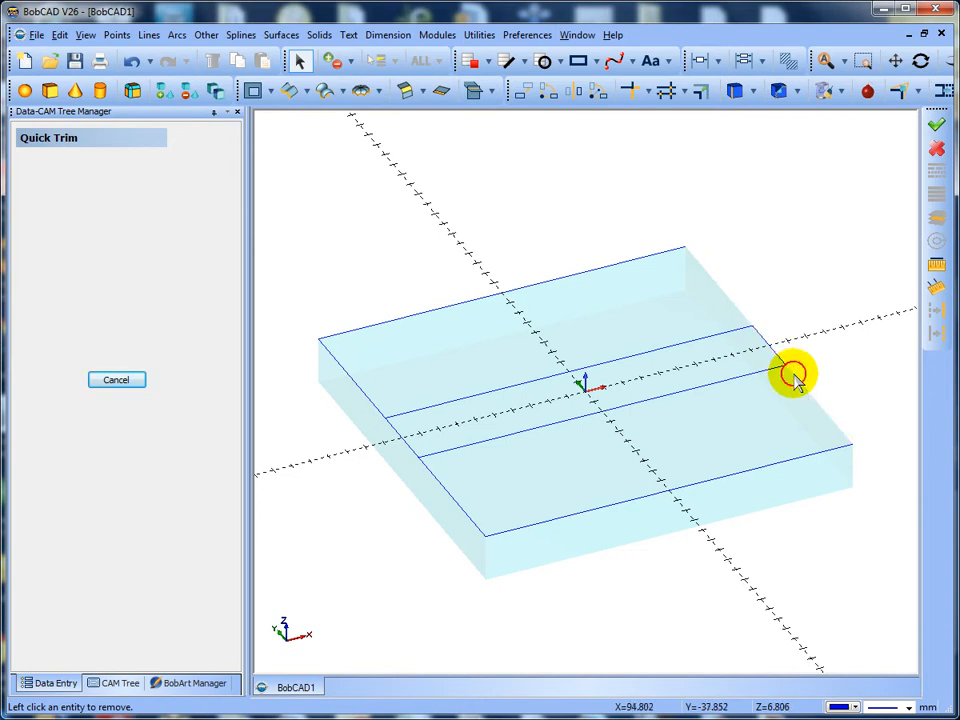
click(373, 410)
right_click(334, 404)
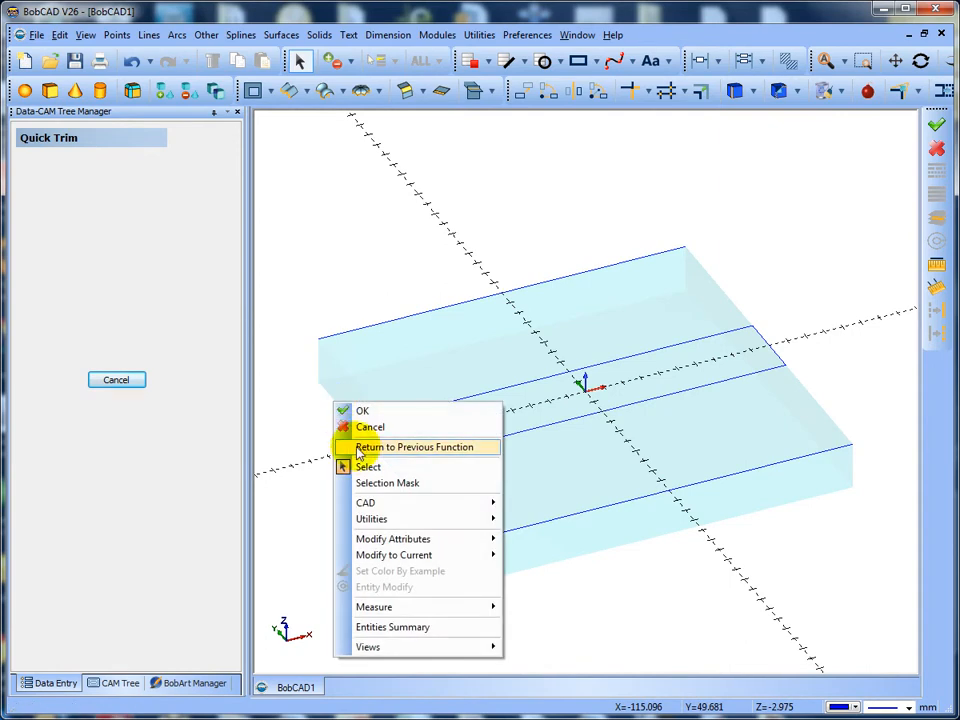
click(367, 412)
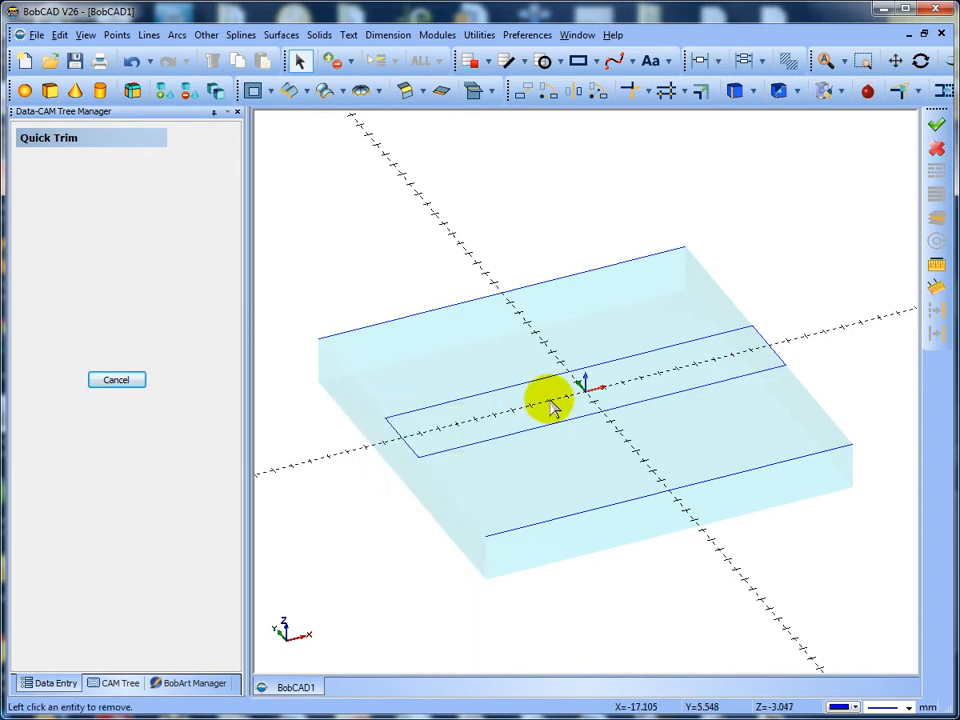
click(130, 380)
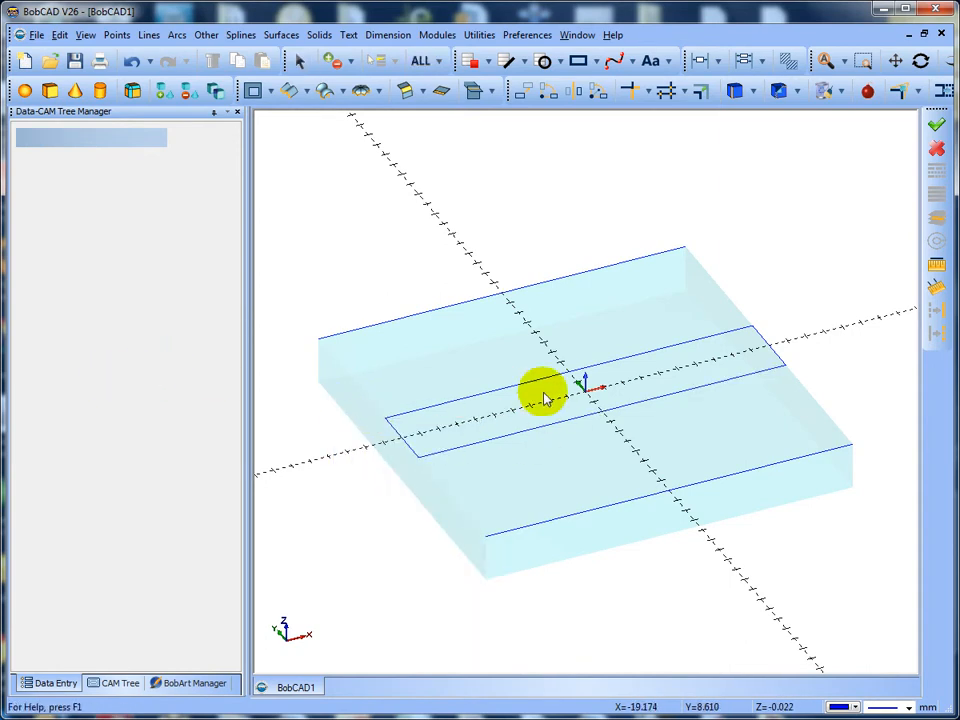
Add a Mill 2 Axis feature to Machine Setup - 1 and assign the closed central band rectangle as its geometry.
click(120, 683)
click(94, 219)
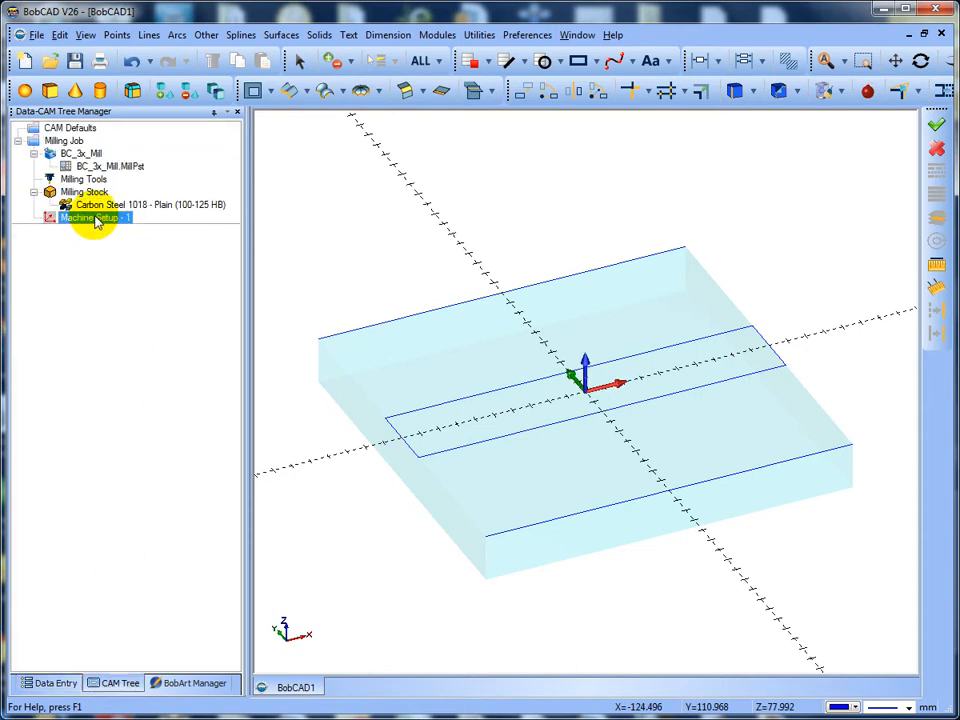
right_click(96, 221)
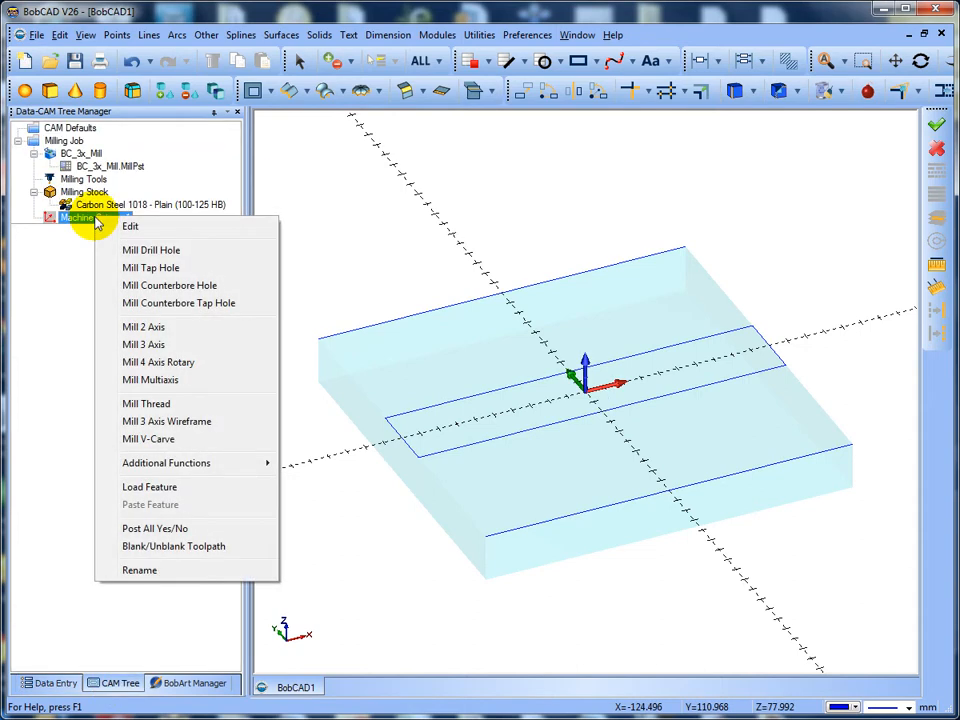
click(133, 327)
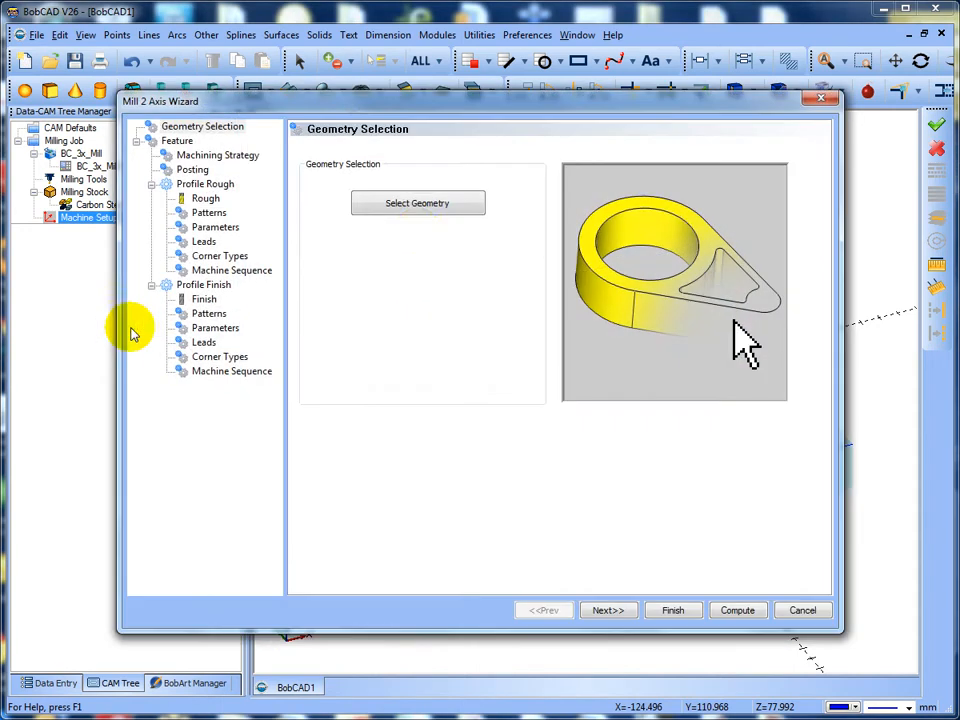
click(424, 208)
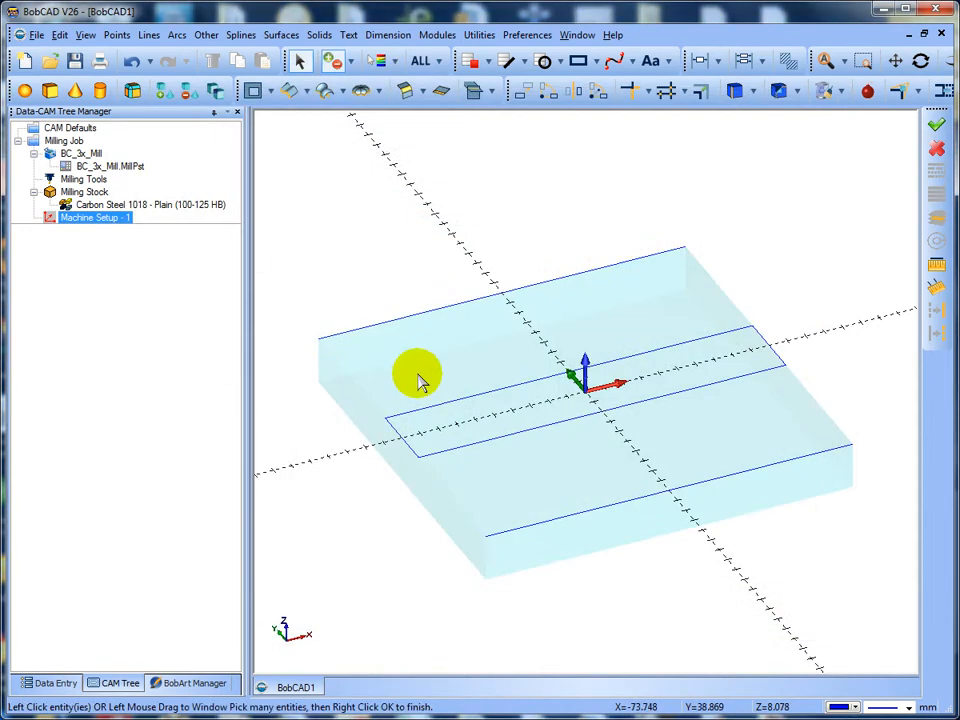
click(516, 443)
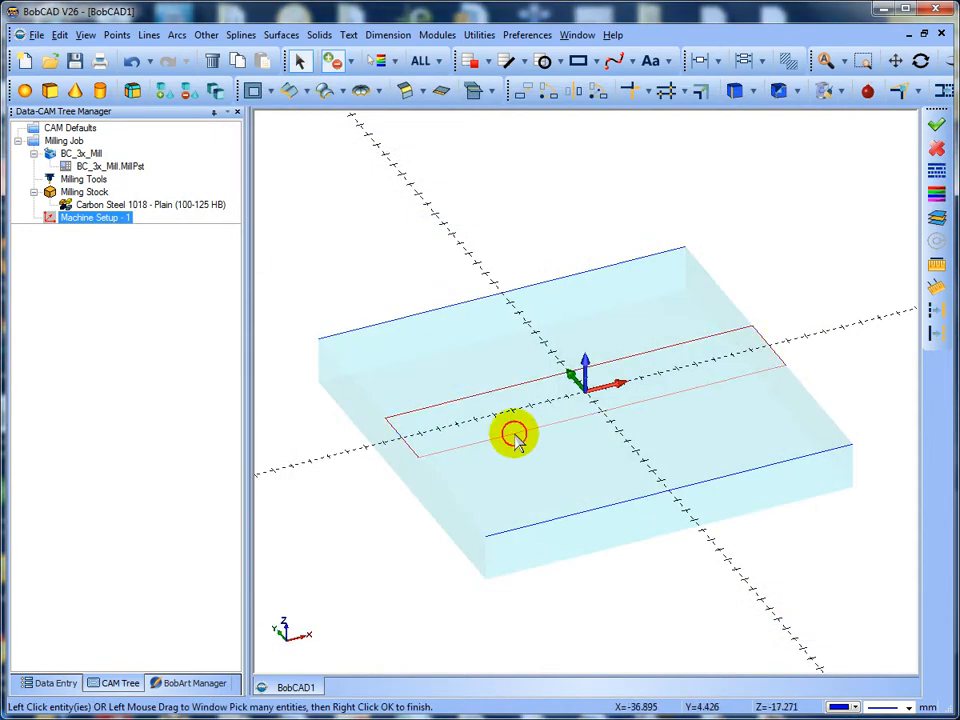
right_click(389, 221)
click(418, 228)
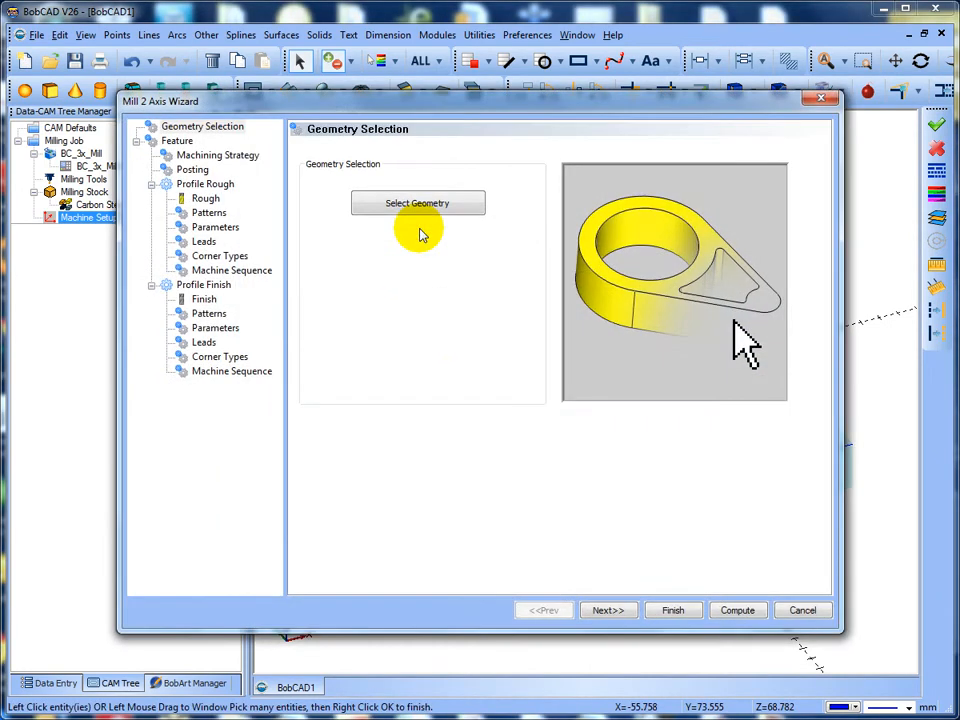
Set the feature's rapid plane to 10 and feed plane to 2, keeping the 12.700 total depth.
click(608, 611)
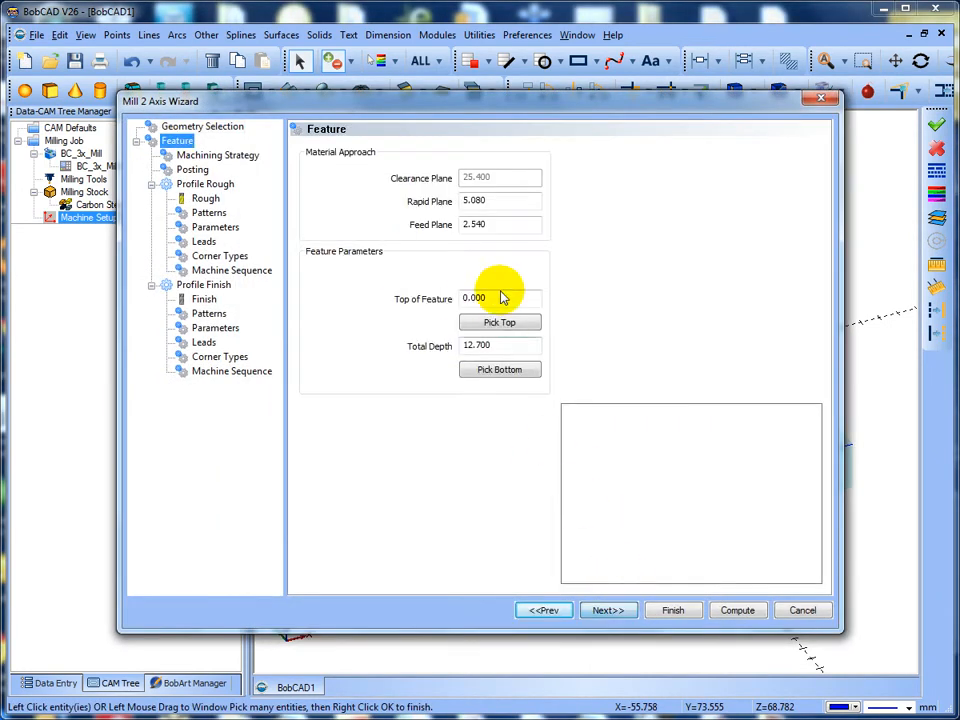
click(498, 203)
text(10)
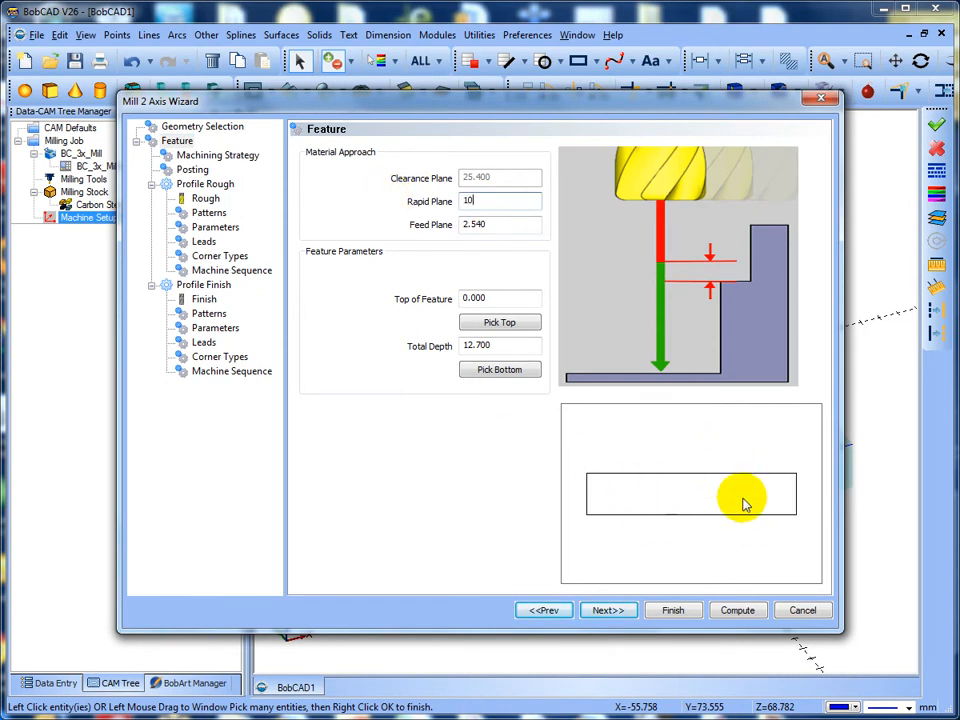
drag(515, 228, 421, 236)
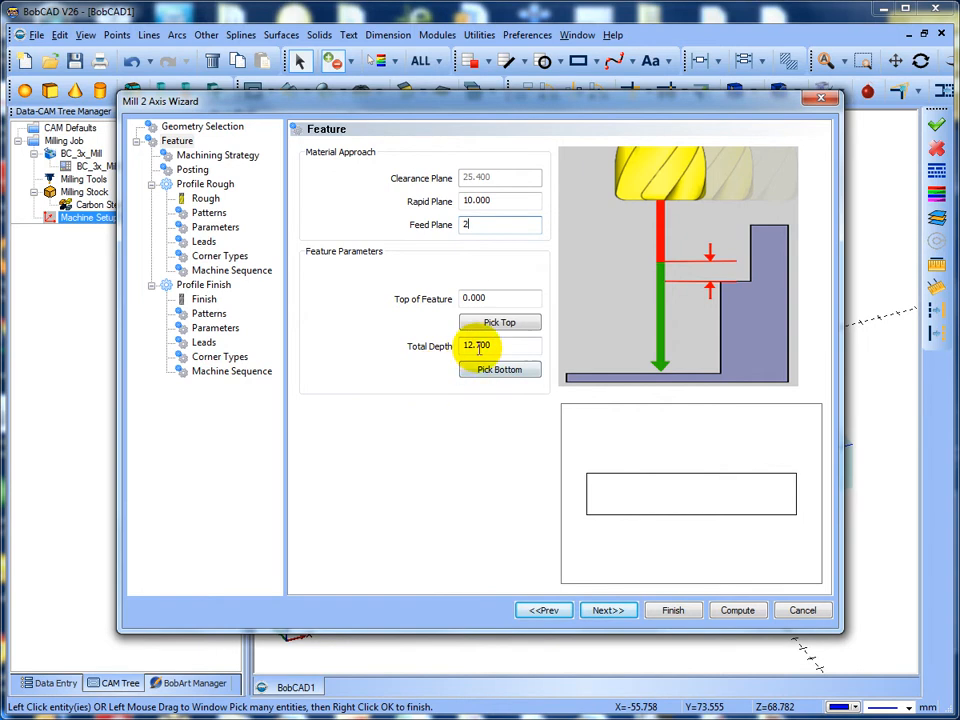
click(610, 611)
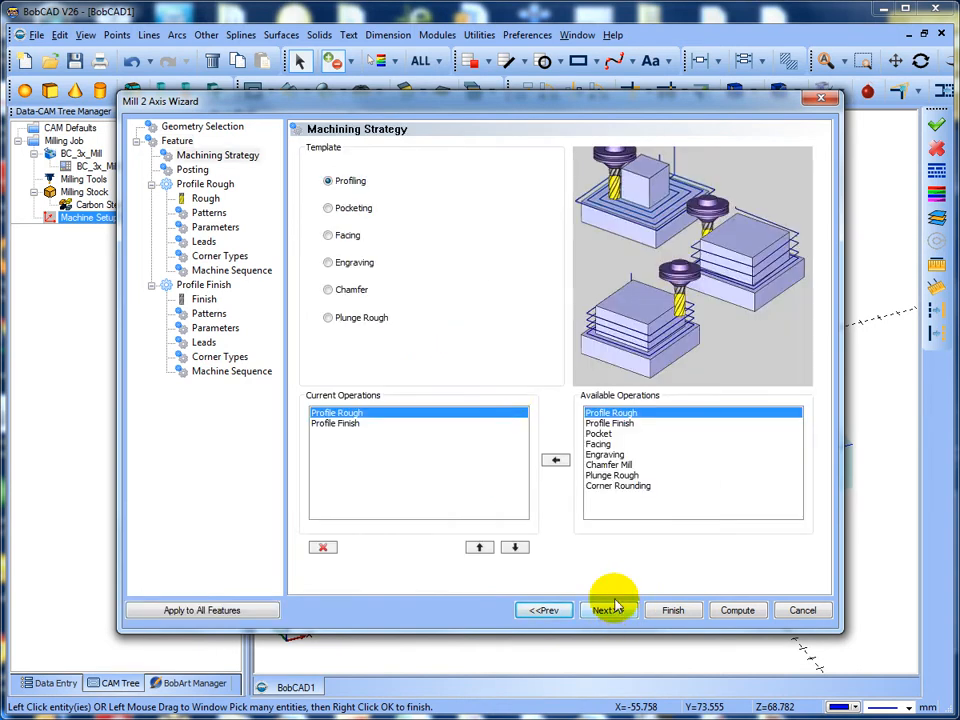
Use the Pocketing strategy template and remove the Profile Finish operation so that only Pocket is machined.
click(329, 209)
click(336, 423)
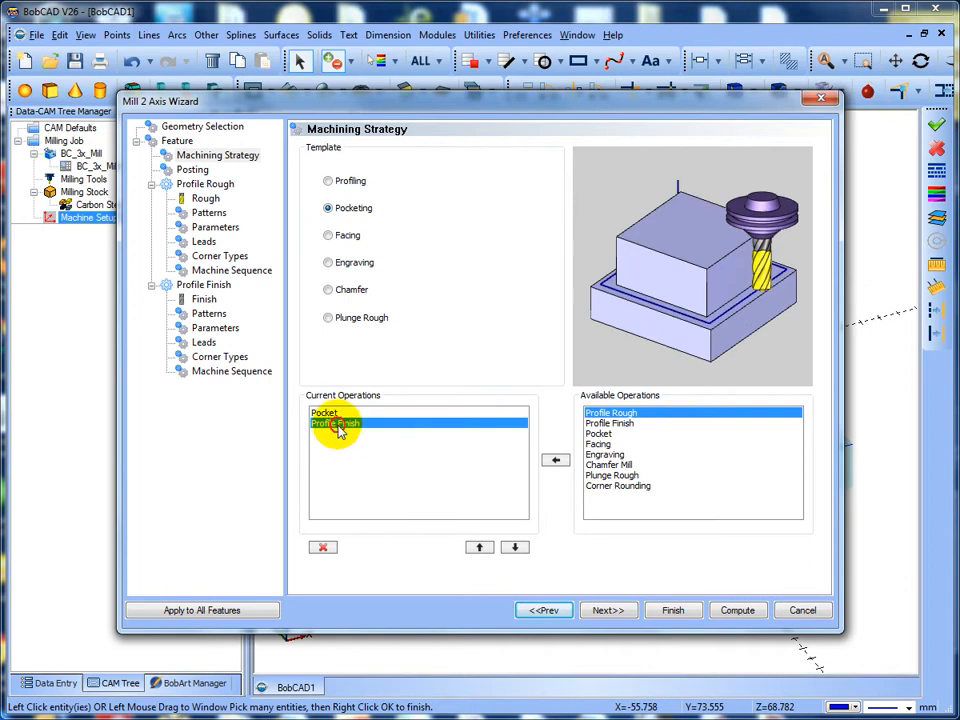
click(321, 547)
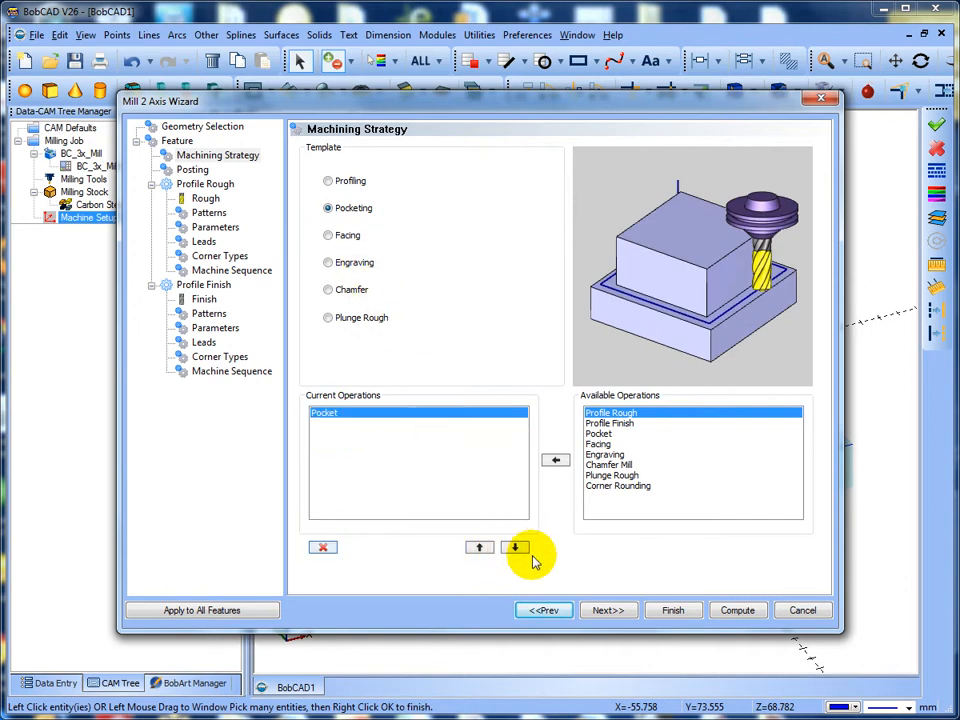
click(607, 611)
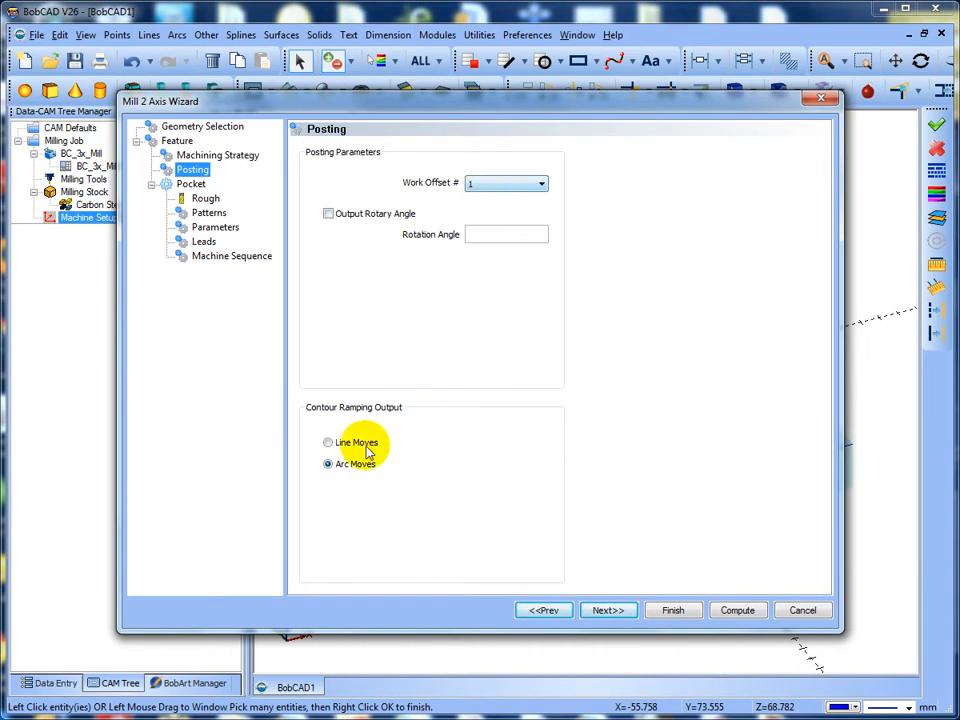
Keep the posting and rough tool defaults and set the pattern to Advanced Pocket with Adaptive Roughing and a 20% stepover.
click(622, 611)
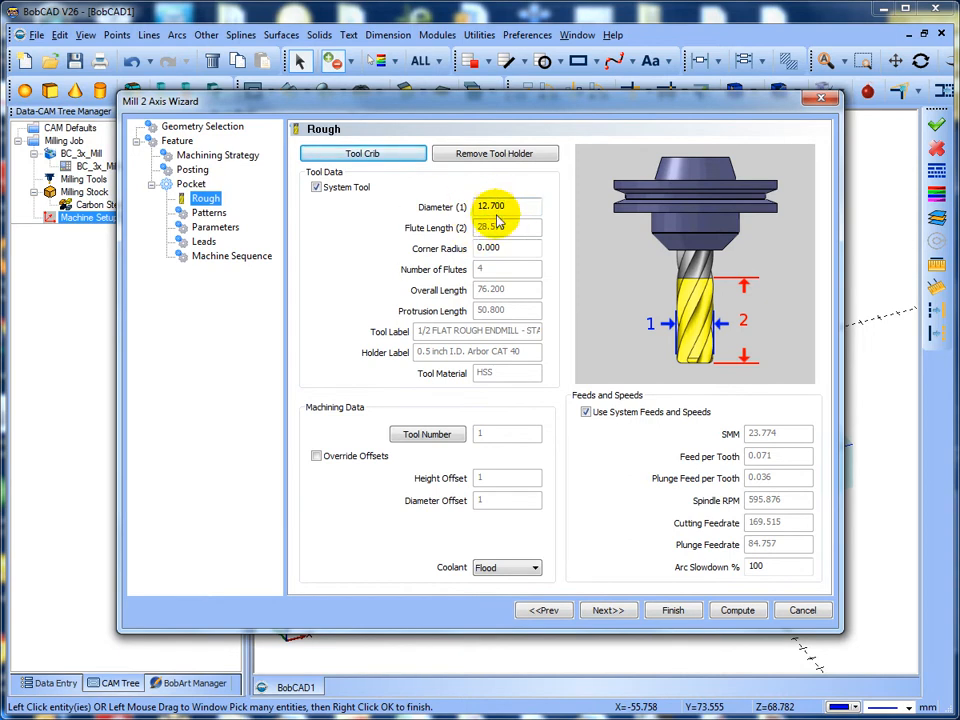
click(607, 610)
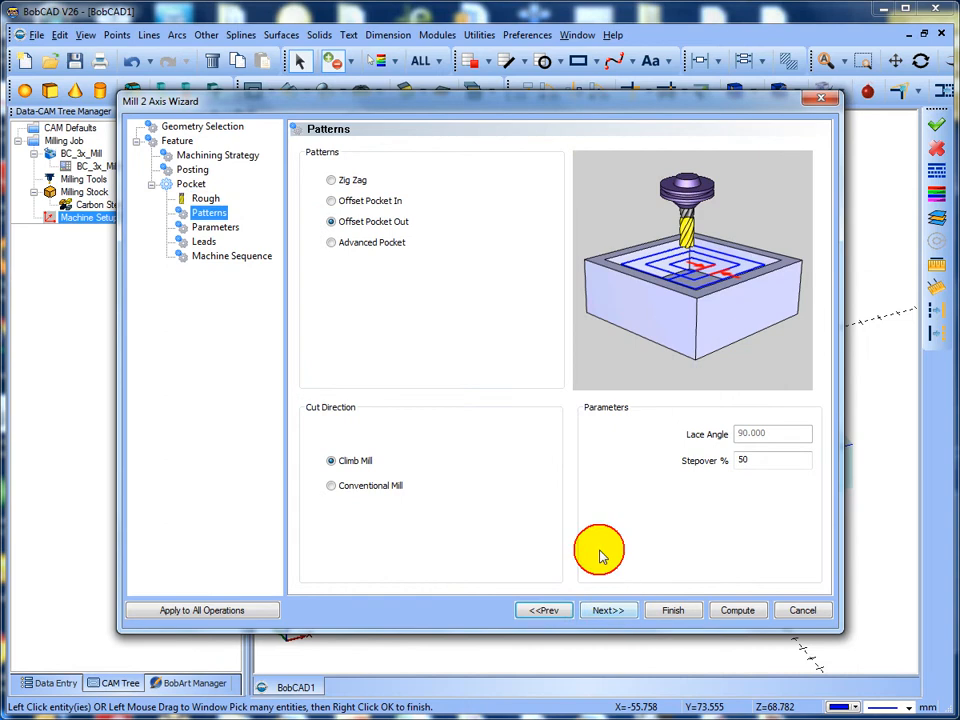
click(331, 243)
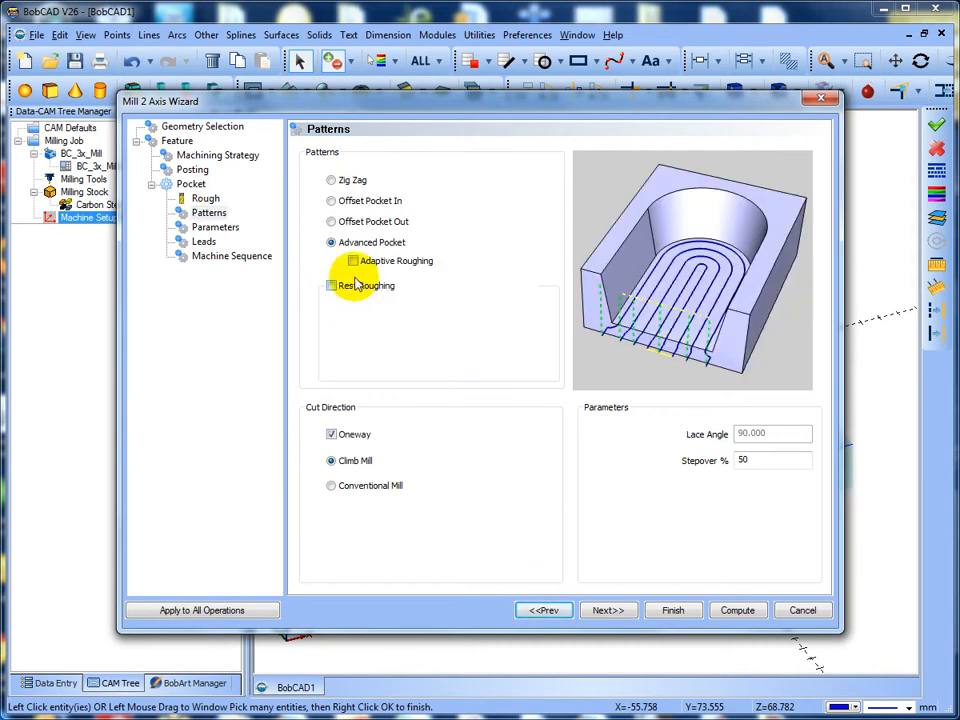
click(353, 261)
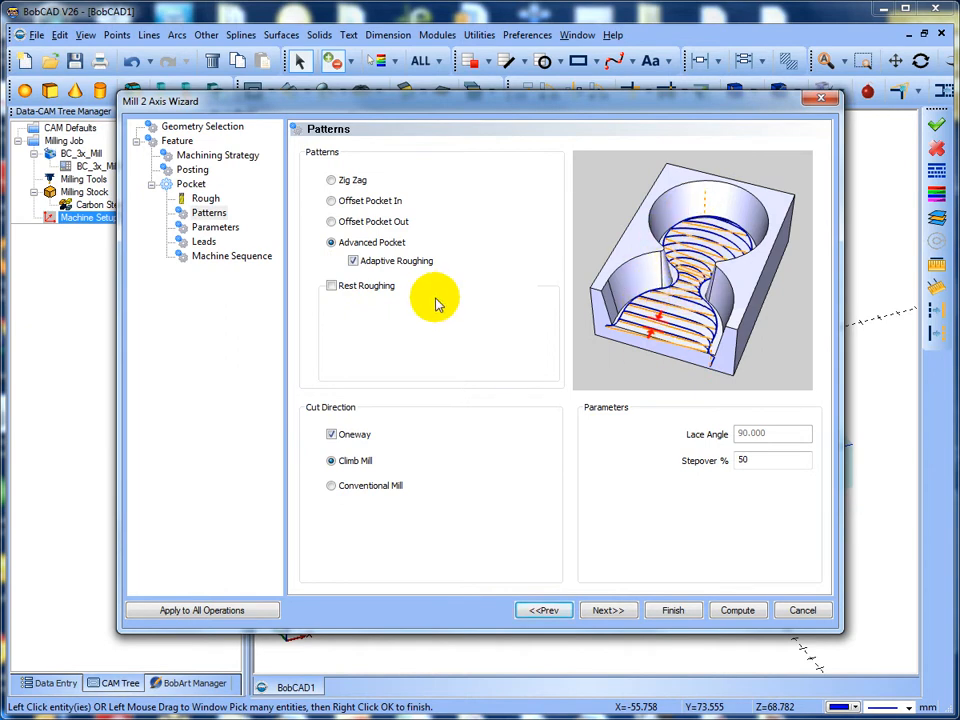
double_click(756, 460)
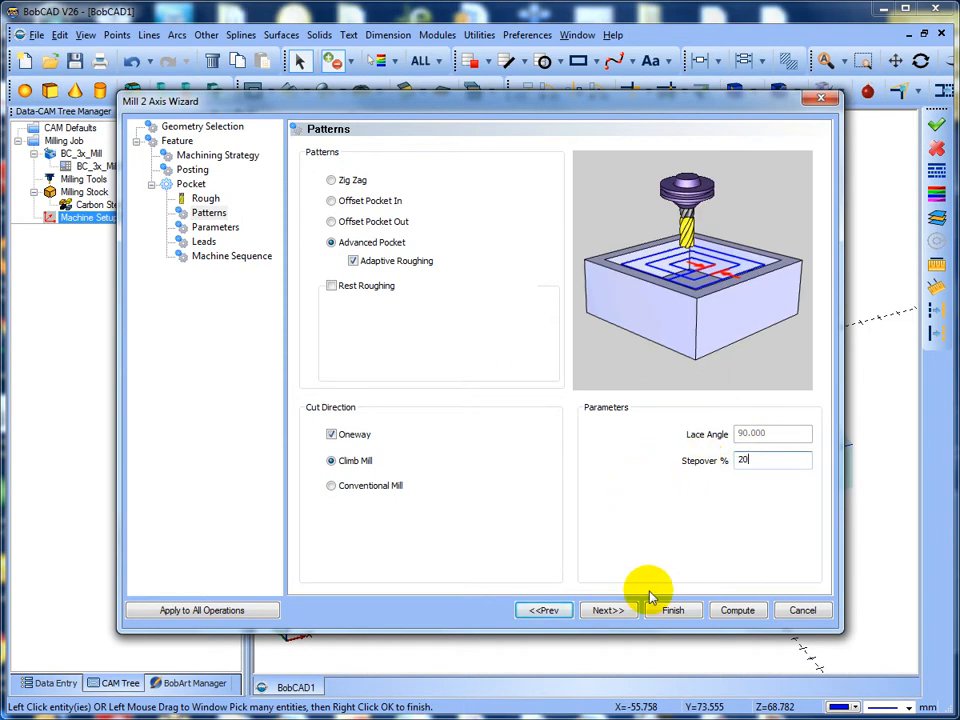
click(610, 613)
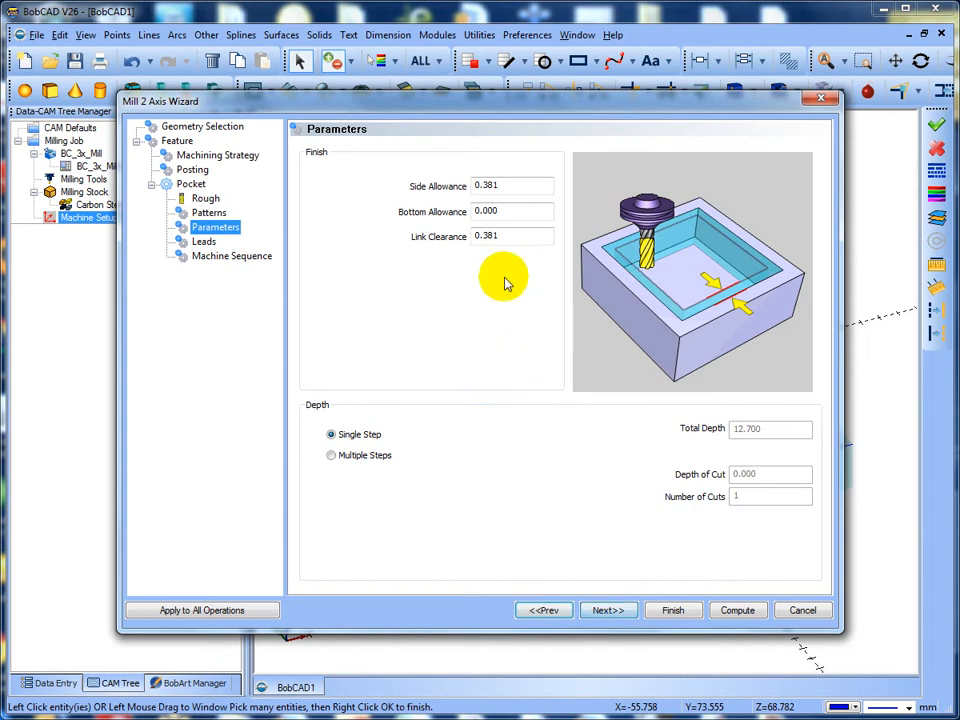
Set the pocket's side allowance to 0.5, keeping the default link clearance and single-step depth.
double_click(489, 186)
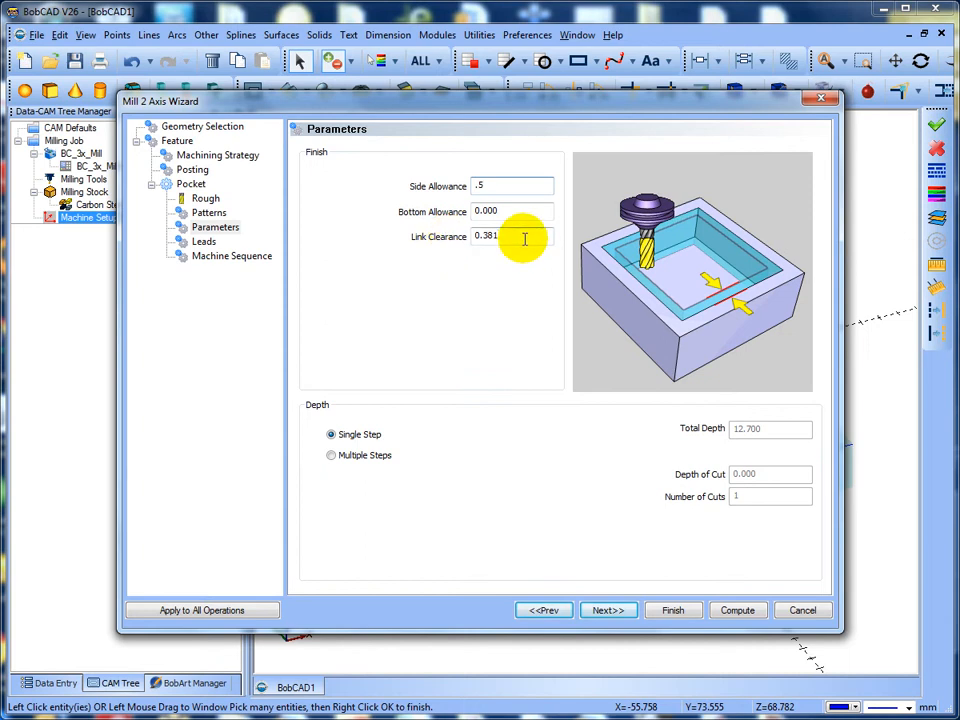
click(524, 239)
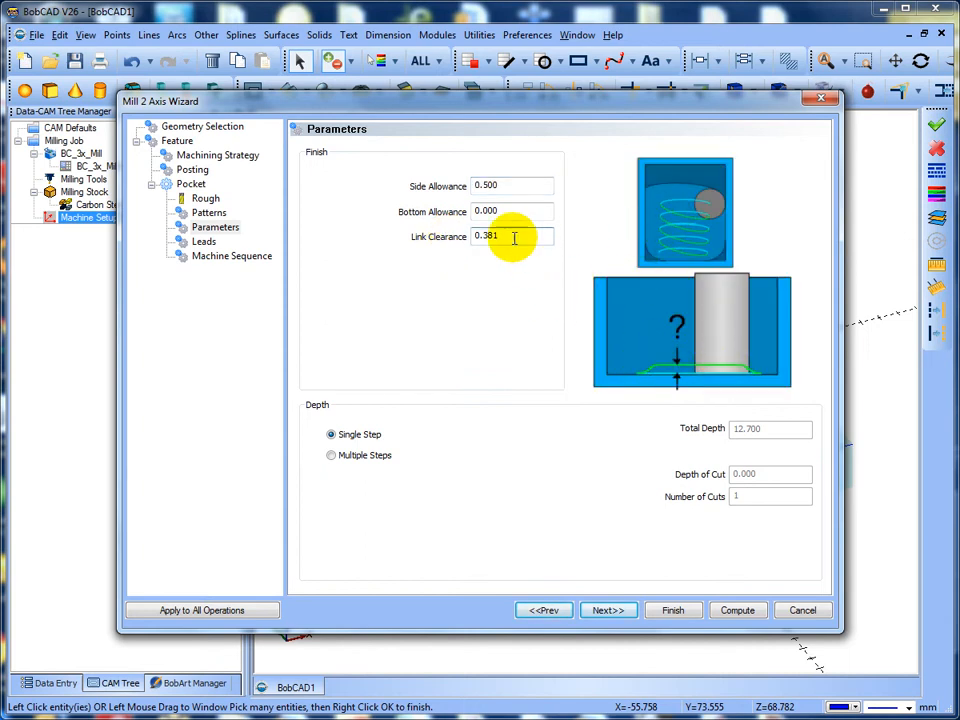
click(607, 611)
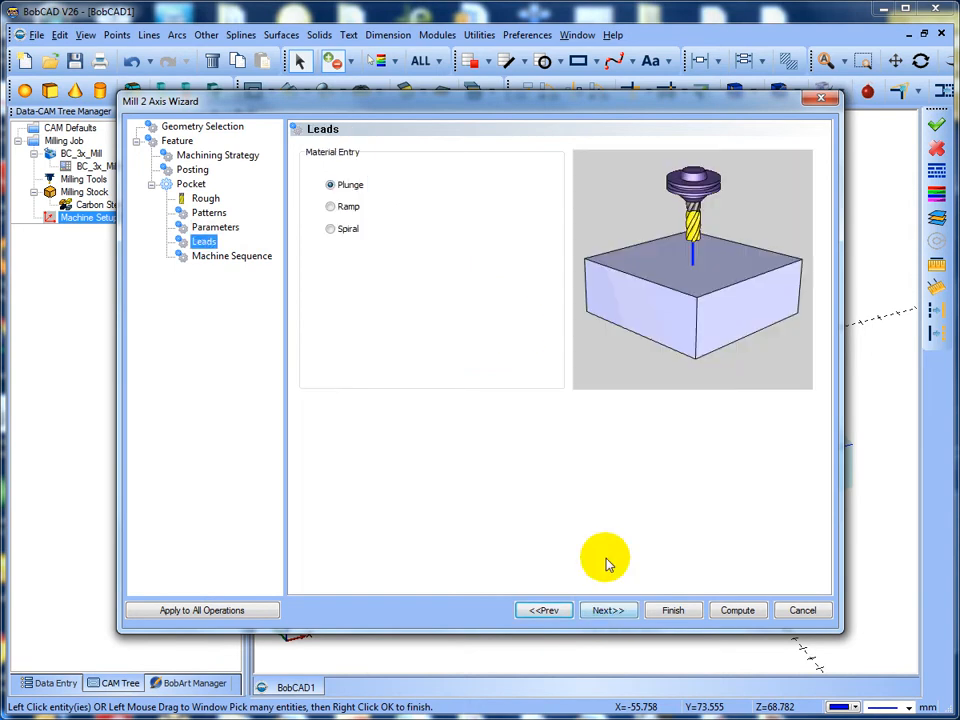
Choose Spiral material entry for the pocket and compute its toolpath.
click(338, 231)
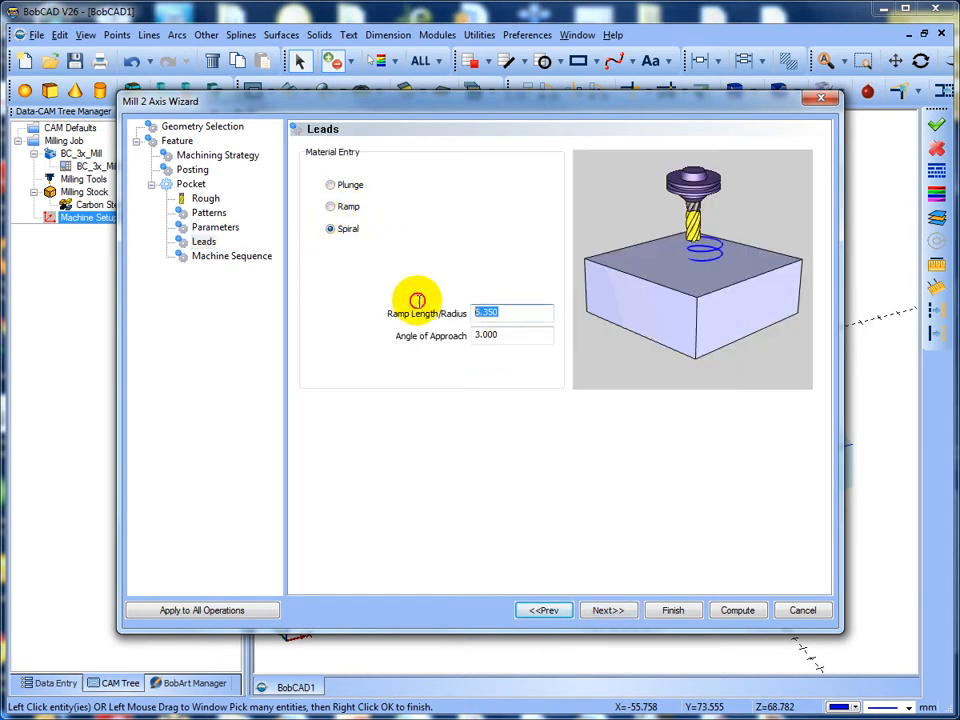
click(608, 611)
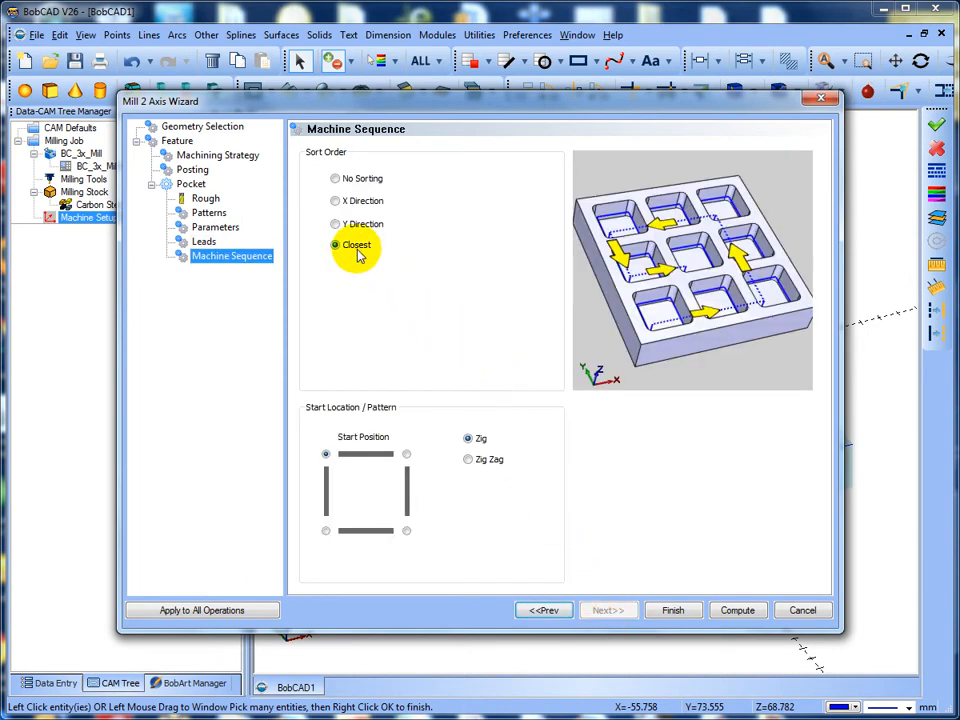
click(739, 611)
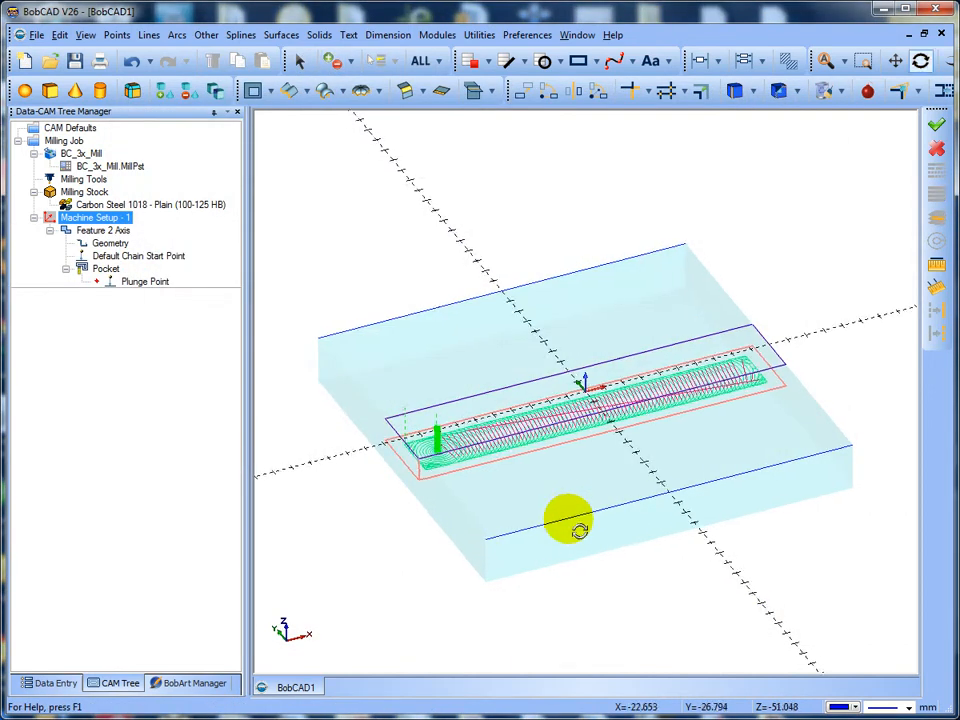
mouse_move(580, 531)
middle_down()
mouse_move(589, 579)
mouse_move(564, 508)
mouse_move(564, 525)
middle_up()
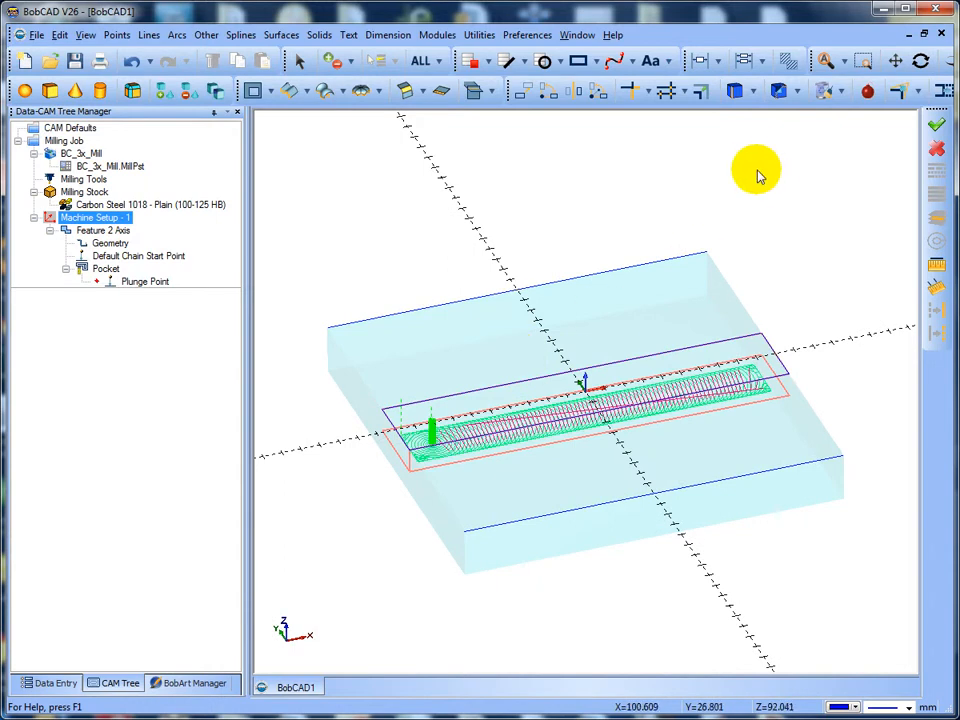
middle_drag(758, 176, 765, 186)
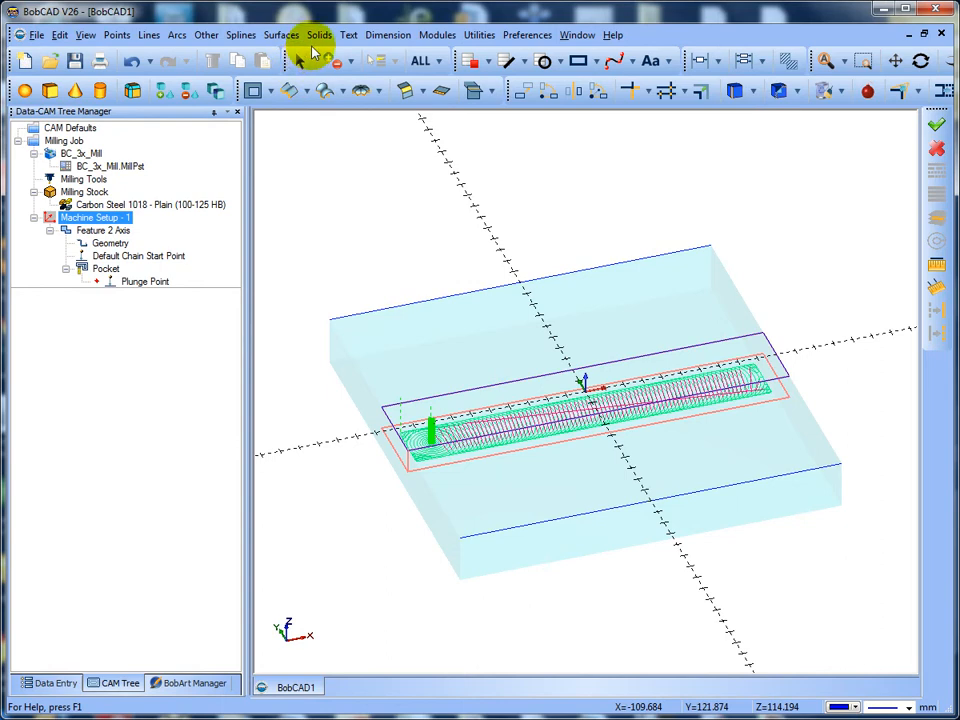
Start the mill simulation of the pocket, showing only the stock and tool with the machine and toolpath hidden.
click(436, 36)
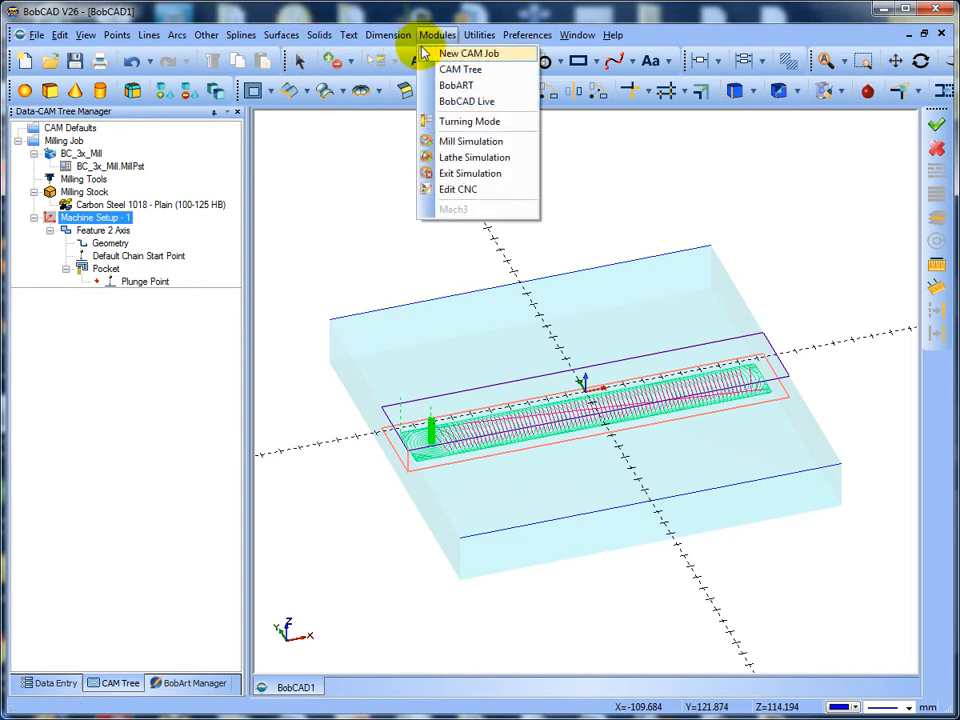
click(431, 143)
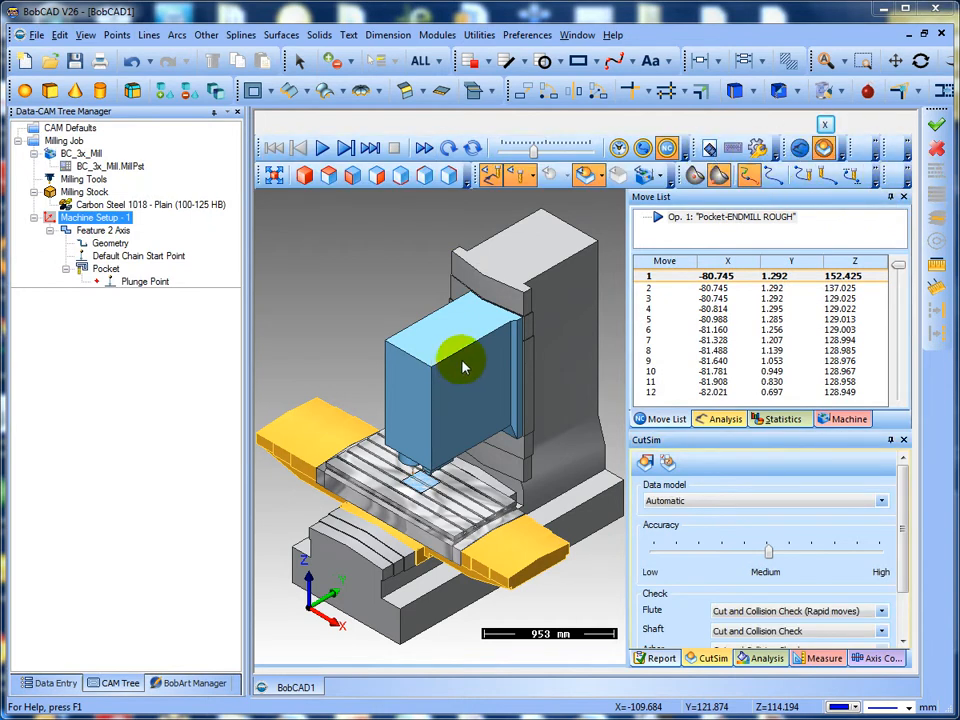
mouse_move(369, 332)
middle_down()
mouse_move(373, 272)
mouse_move(369, 323)
middle_up()
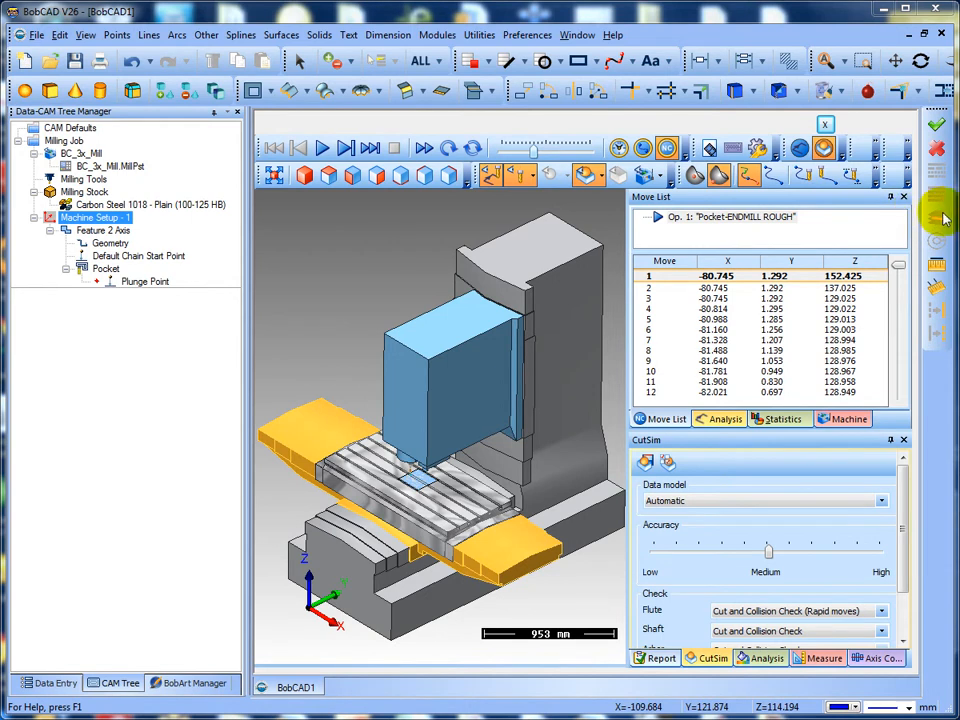
drag(954, 211, 959, 211)
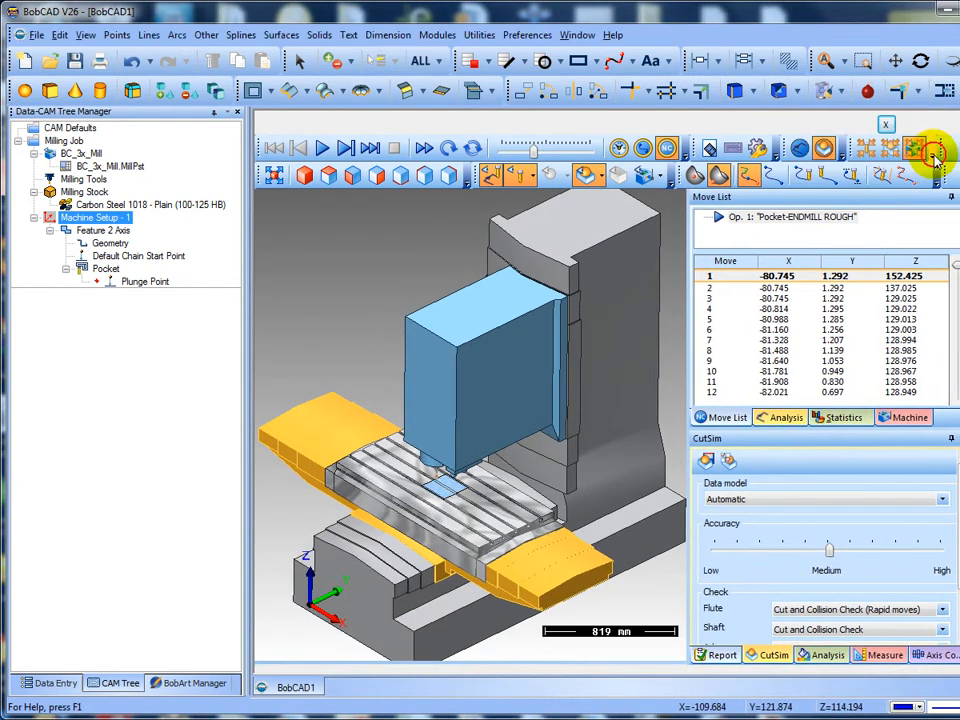
click(889, 148)
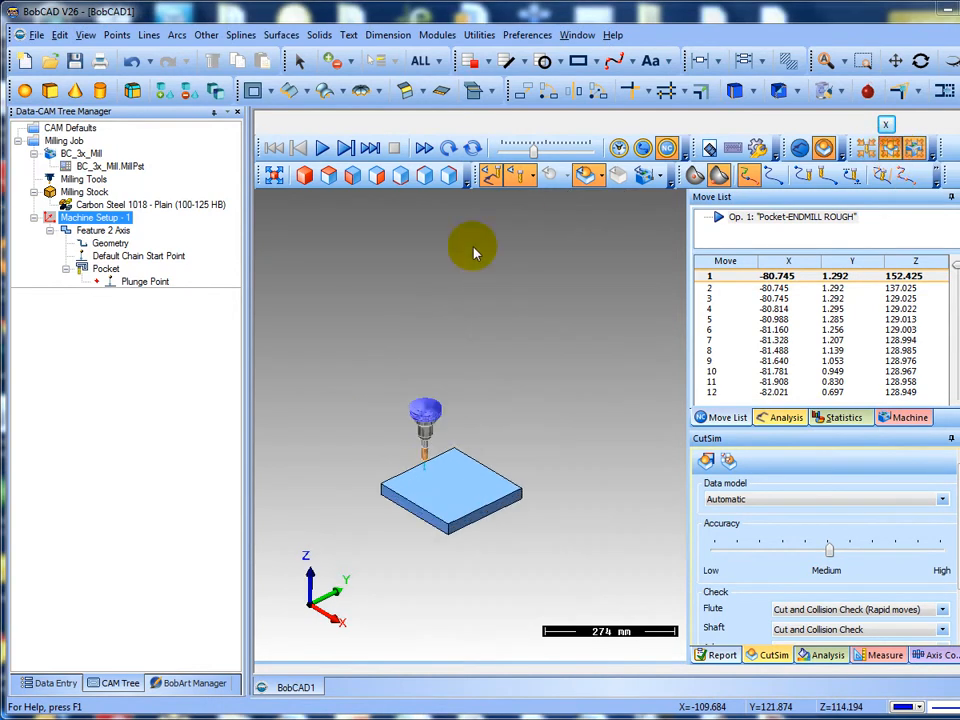
click(490, 180)
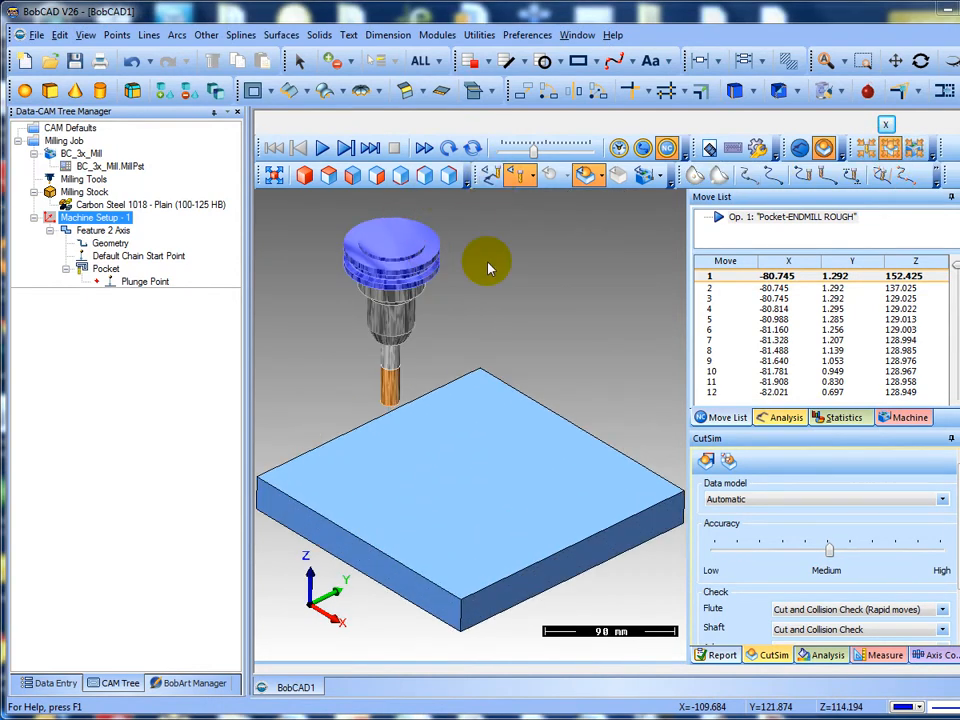
Run the pocket cutting simulation at a faster speed, inspect the machined slot, and exit the simulation.
click(322, 148)
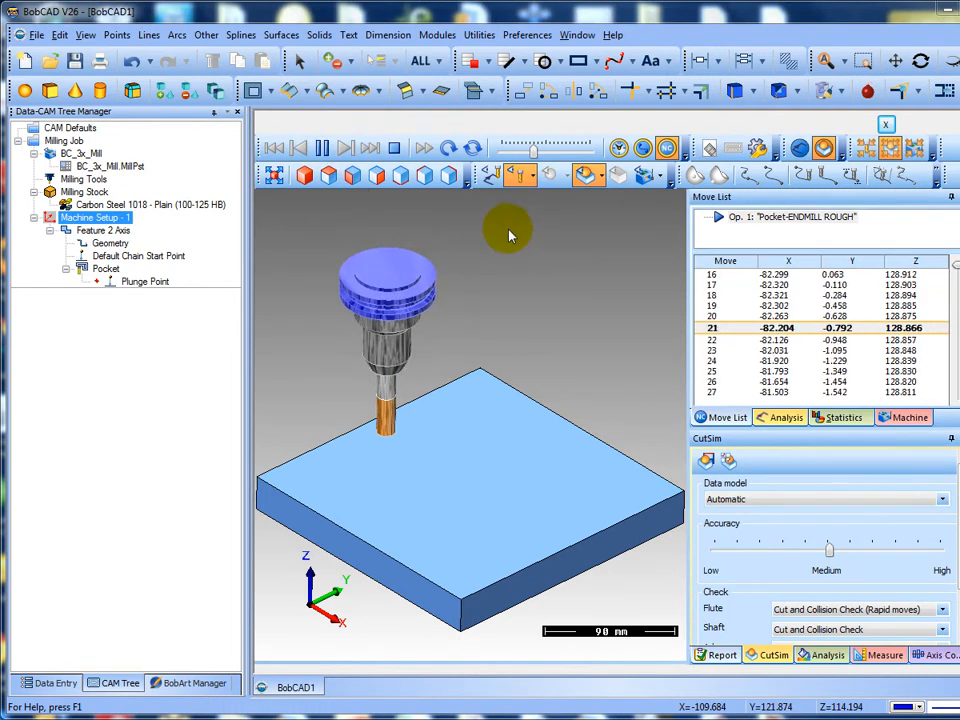
drag(531, 150, 565, 151)
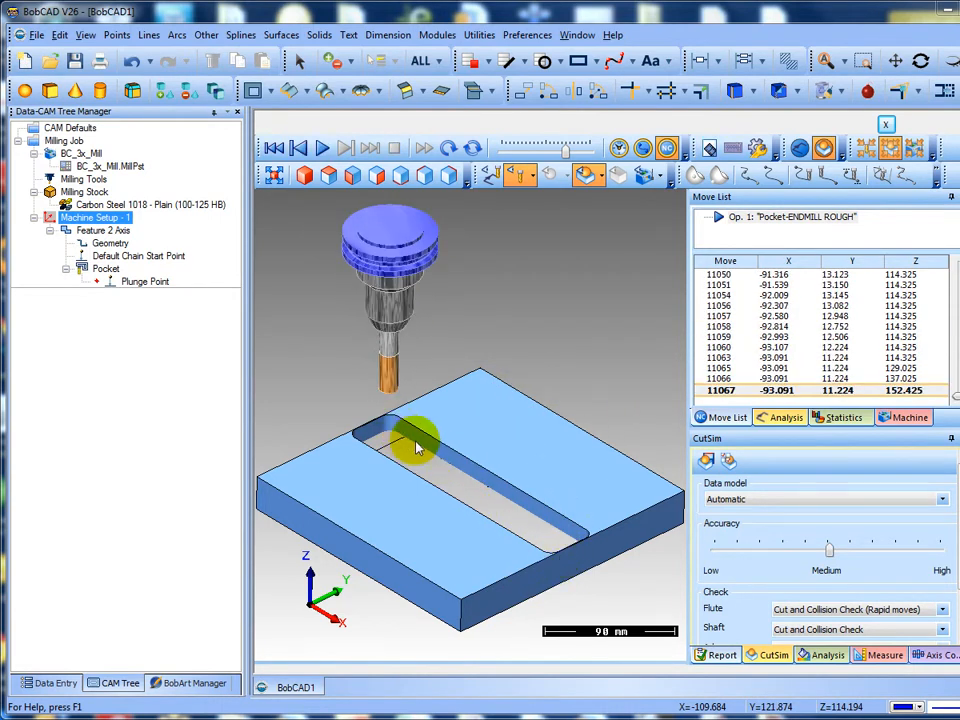
middle_drag(423, 467, 378, 428)
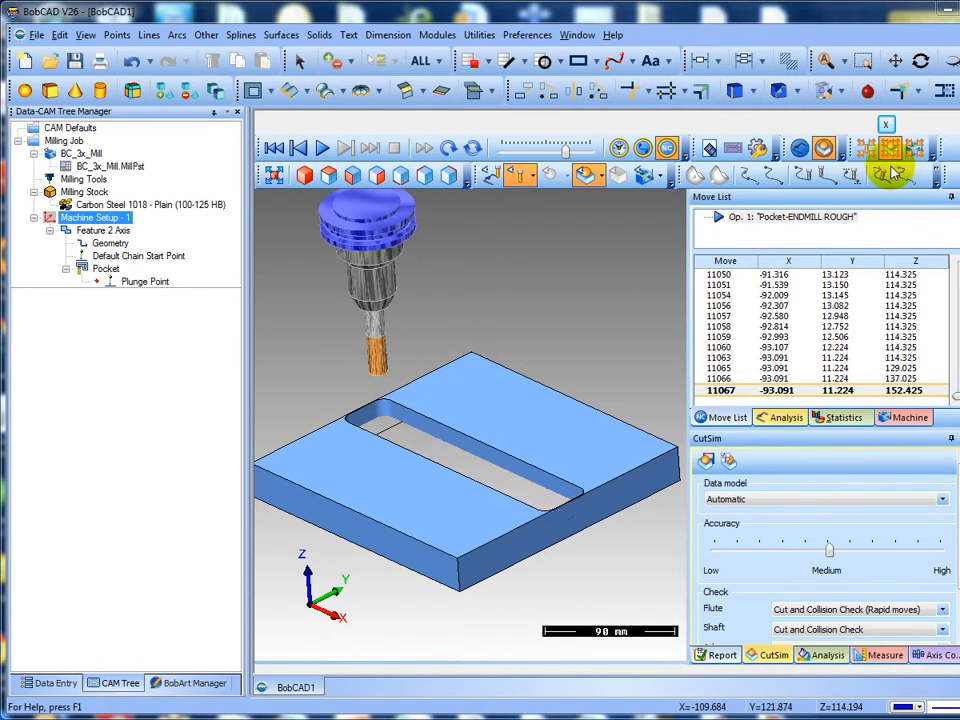
click(887, 125)
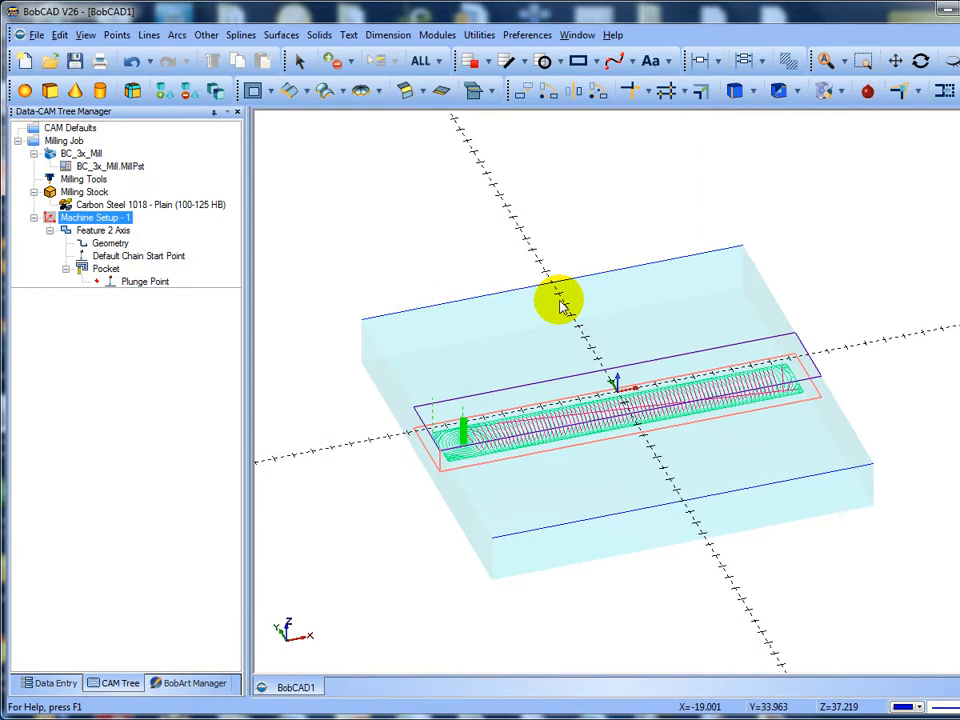
Remove the selected geometry from the 2-axis pocket feature.
mouse_move(561, 300)
middle_down()
mouse_move(572, 345)
mouse_move(557, 300)
middle_up()
click(103, 243)
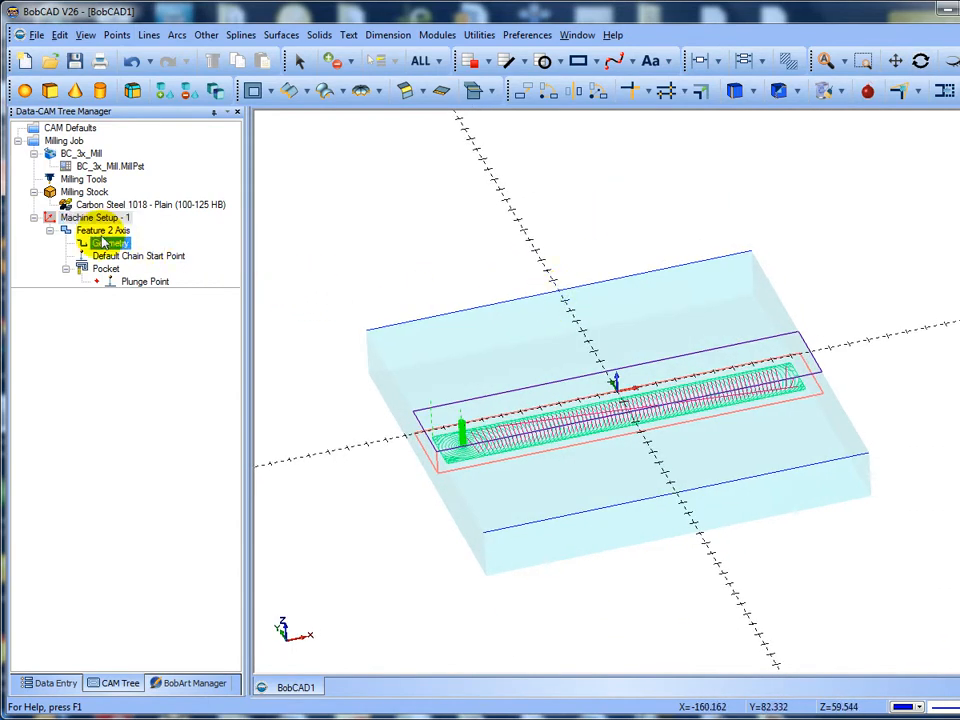
right_click(112, 247)
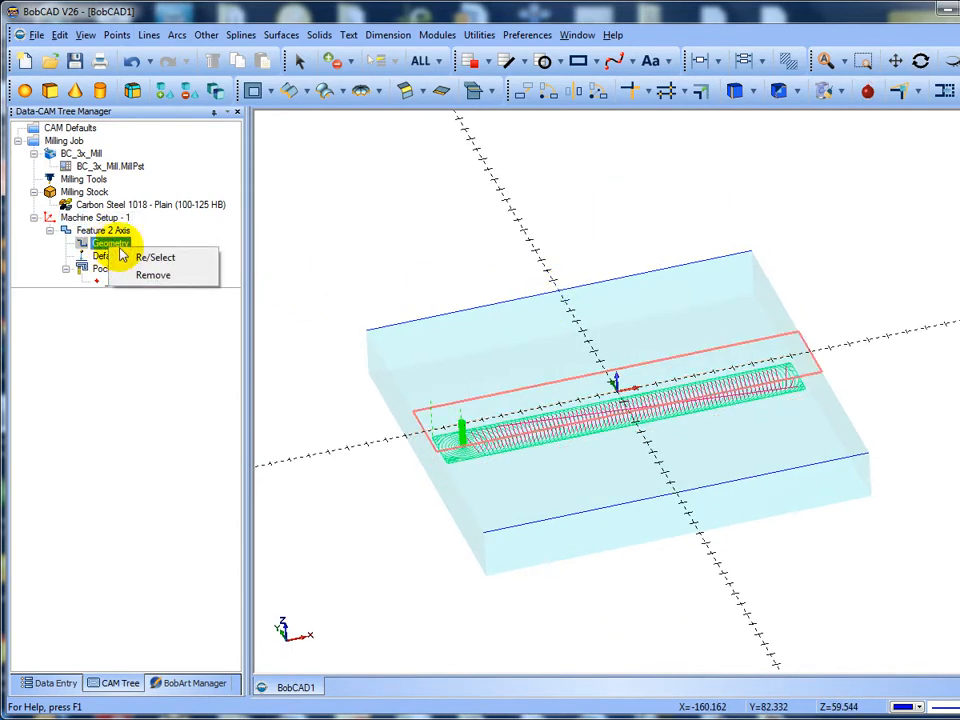
click(148, 277)
middle_drag(341, 238, 340, 252)
click(145, 281)
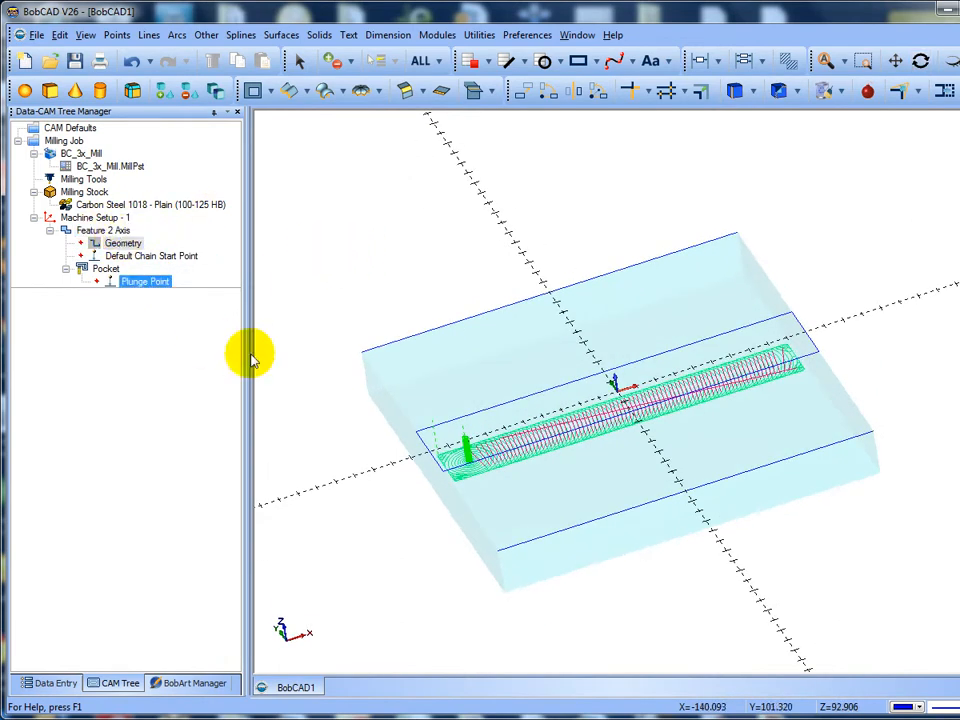
middle_drag(364, 343, 253, 291)
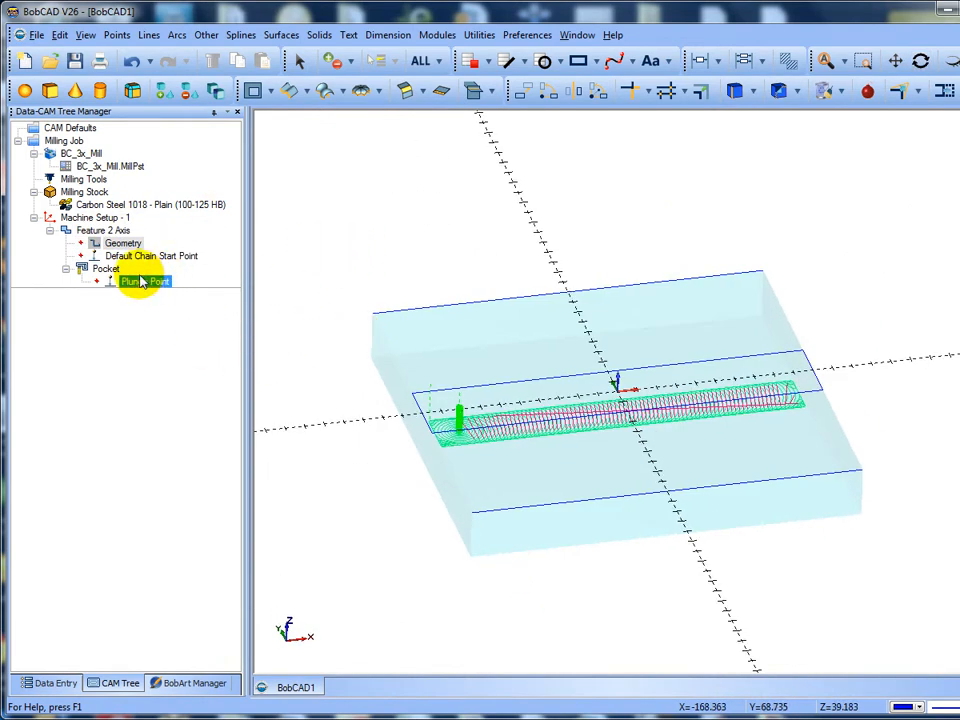
Blank the Pocket operation's toolpath so that only the stock and wireframe are displayed.
click(100, 268)
right_click(114, 272)
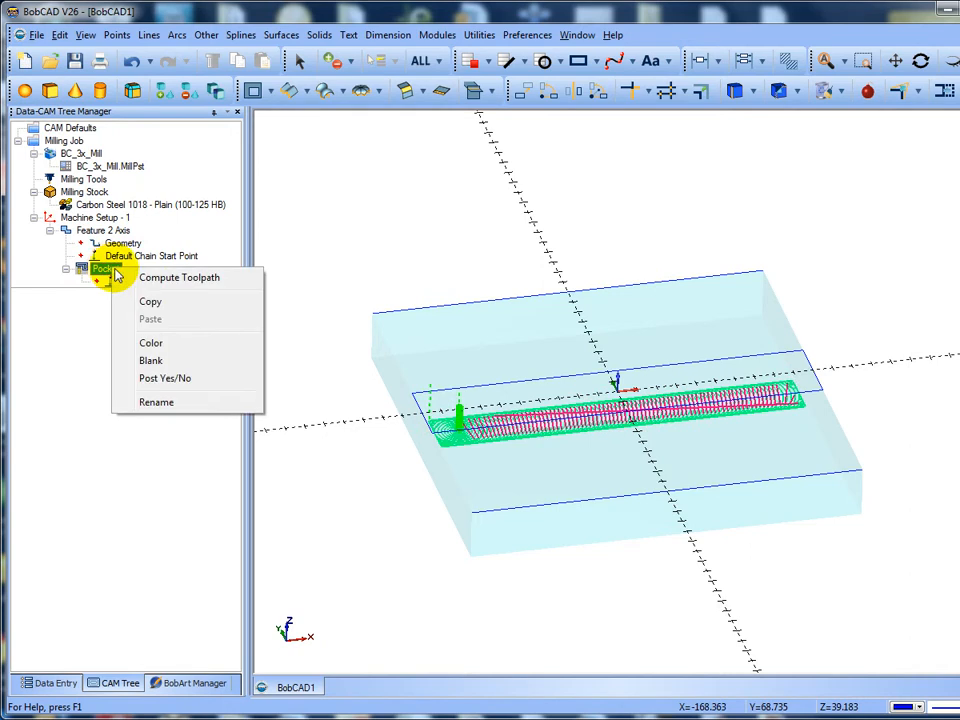
click(150, 362)
middle_drag(285, 340, 379, 358)
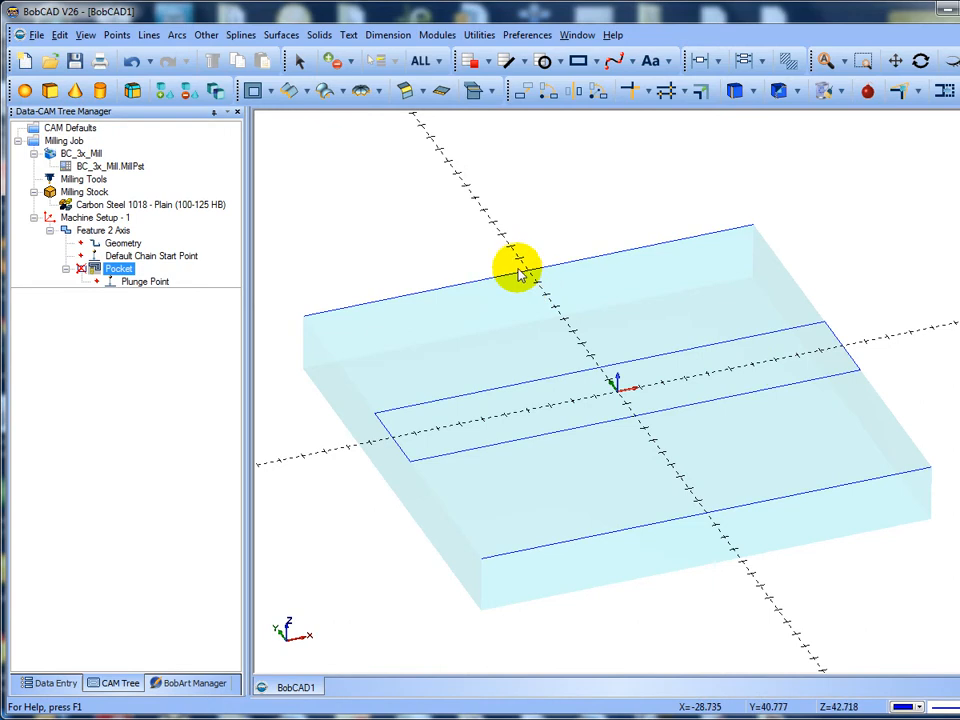
Change the two short end lines of the central band to the long-dashed linestyle.
click(301, 62)
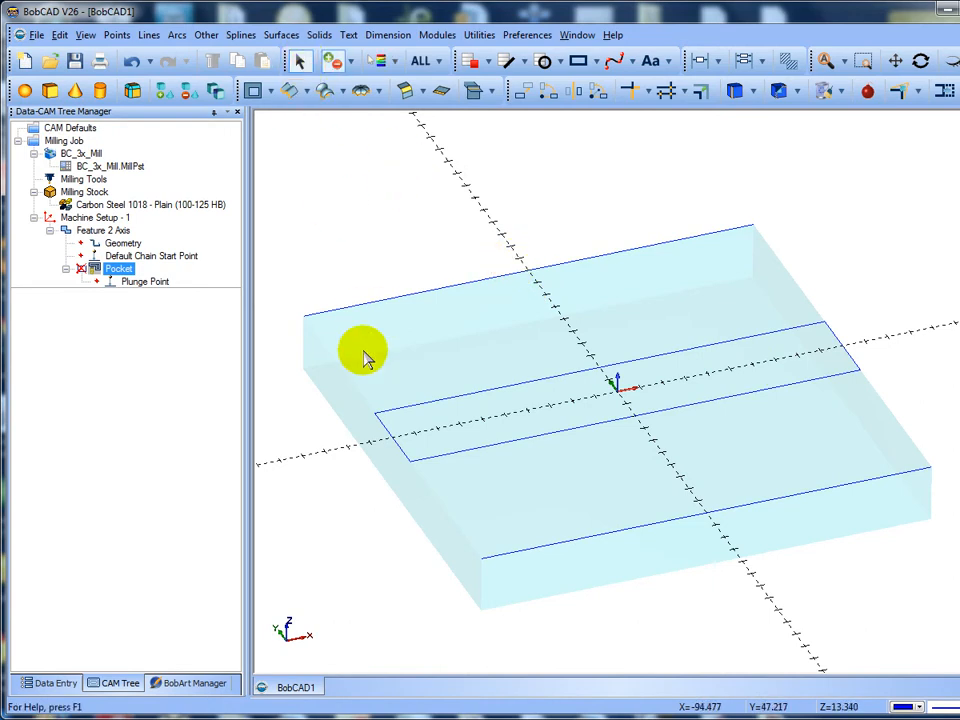
click(388, 430)
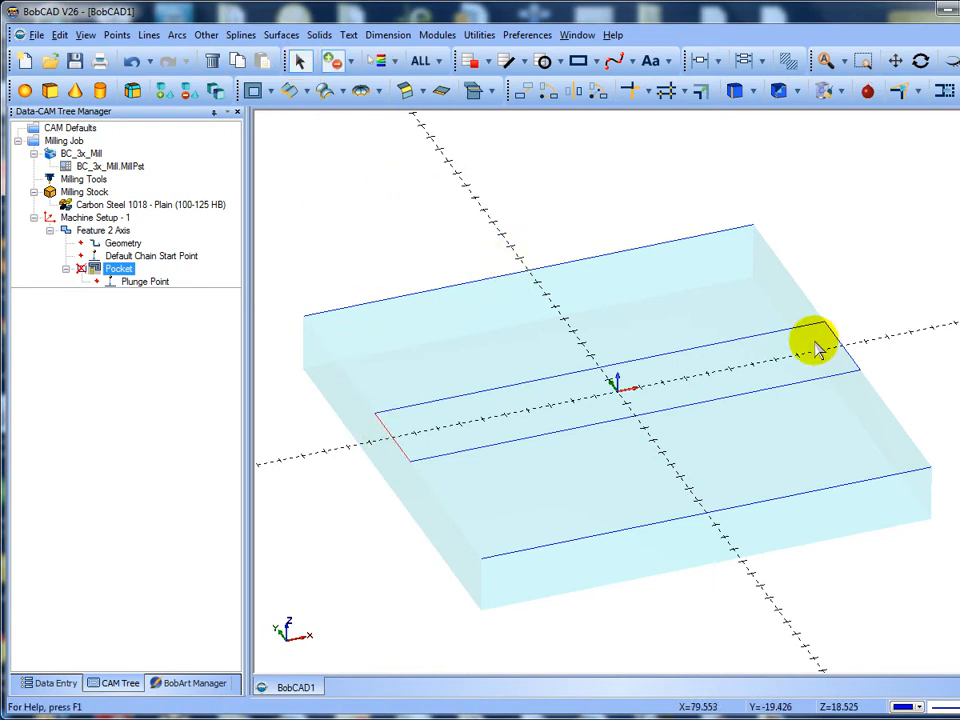
right_click(821, 223)
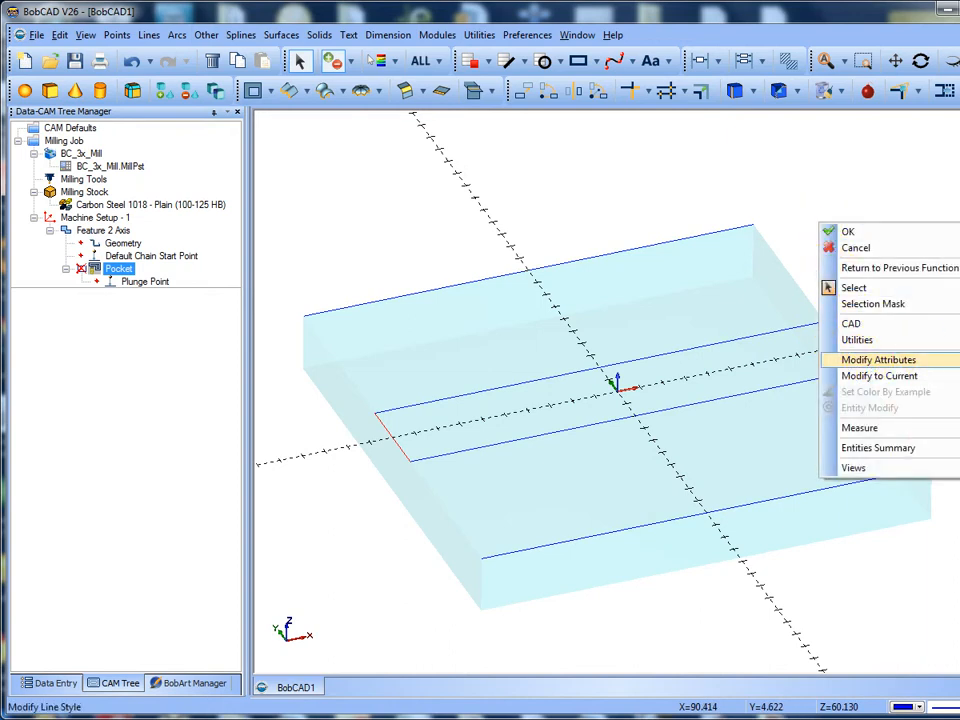
click(958, 376)
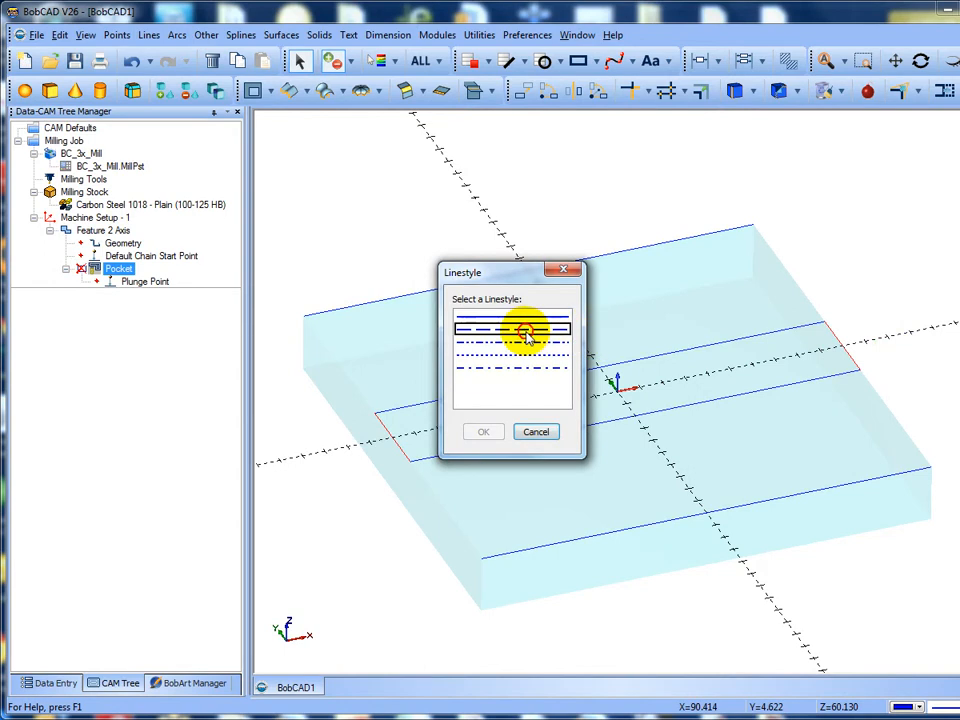
click(527, 335)
click(499, 432)
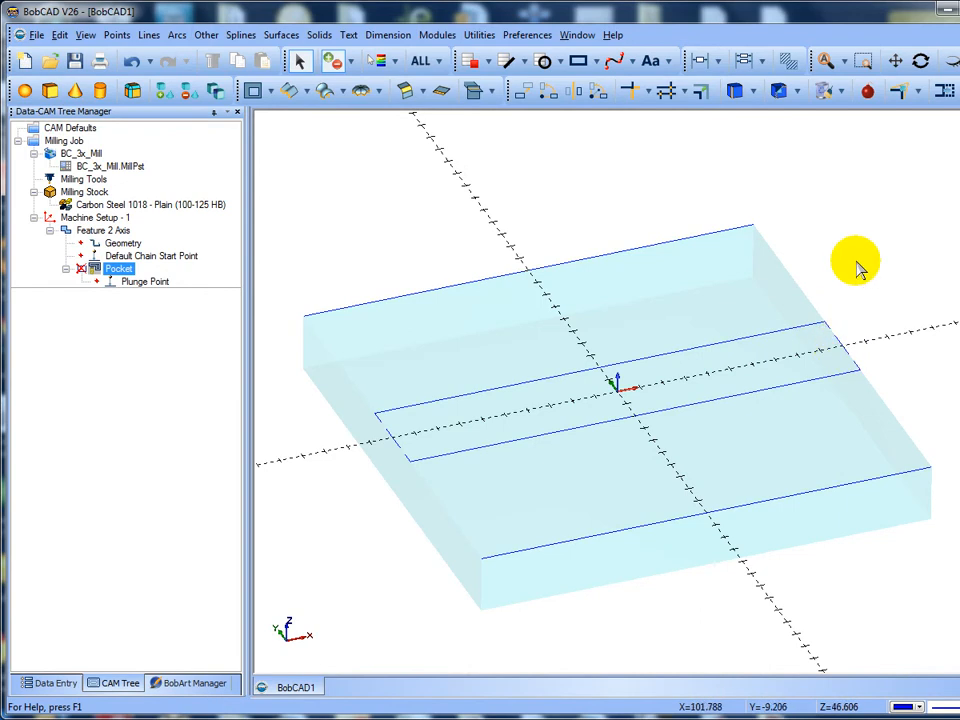
Reselect the central band's closed rectangle, including its dashed ends, as the 2-axis feature's geometry.
click(95, 231)
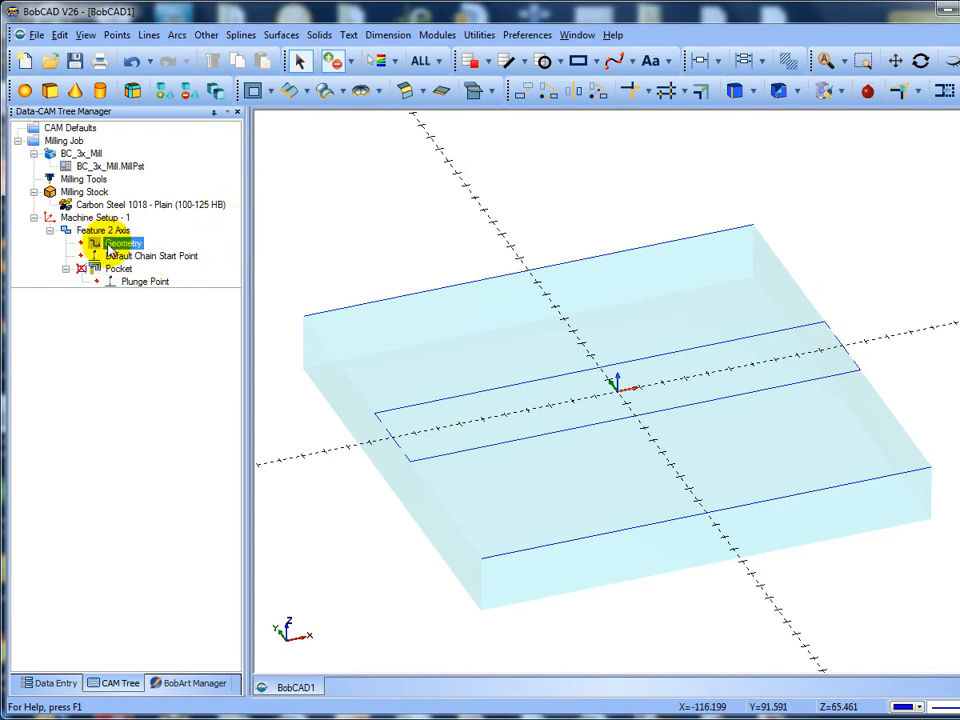
right_click(110, 249)
click(150, 255)
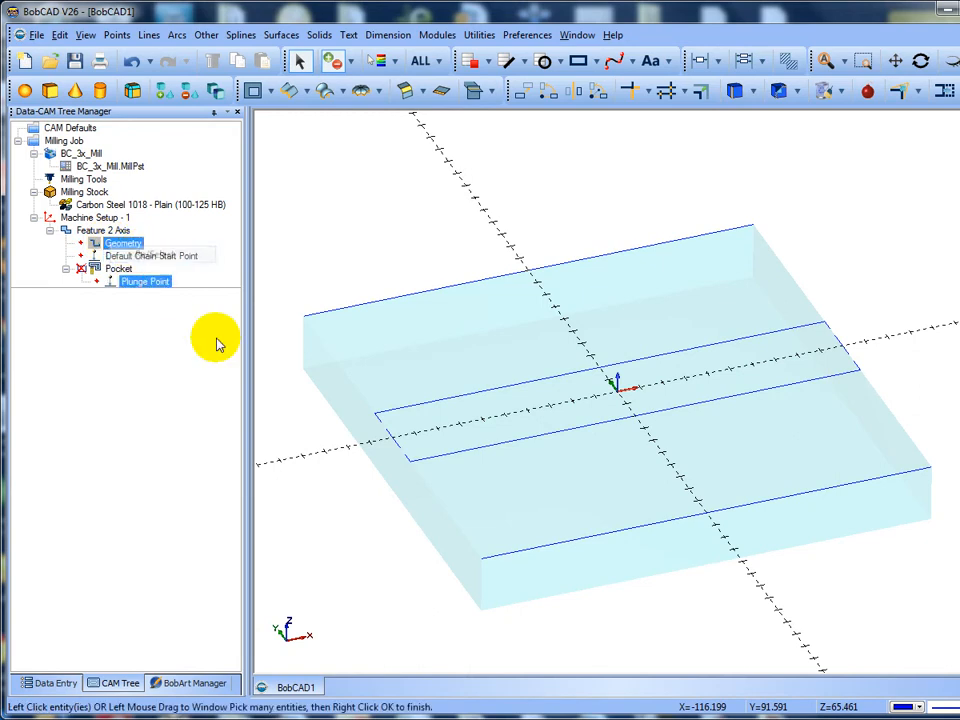
click(408, 412)
right_click(326, 197)
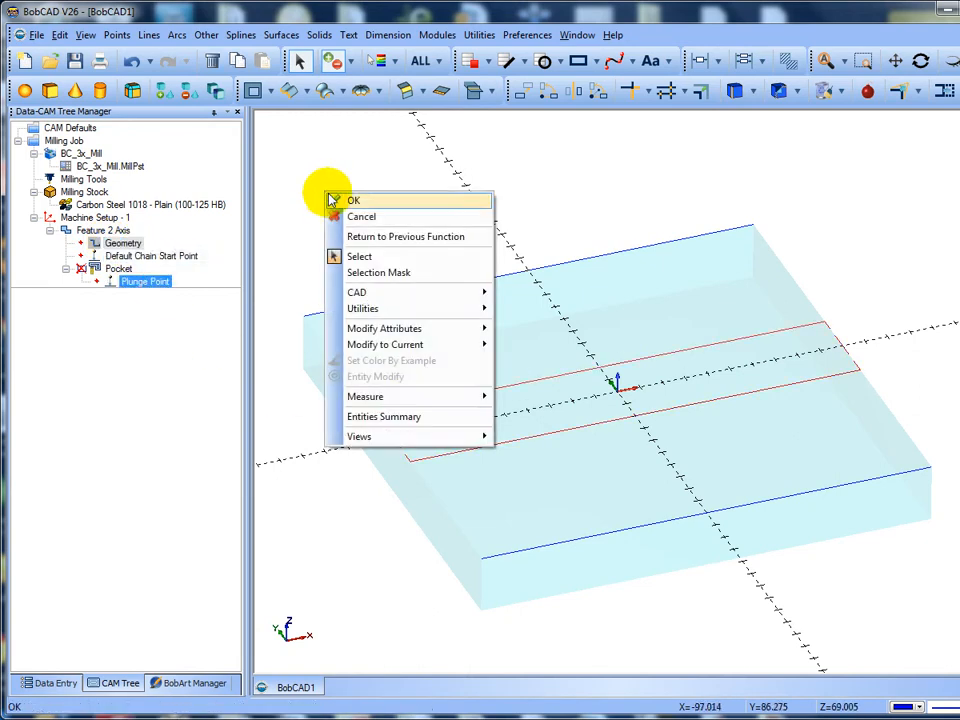
click(349, 199)
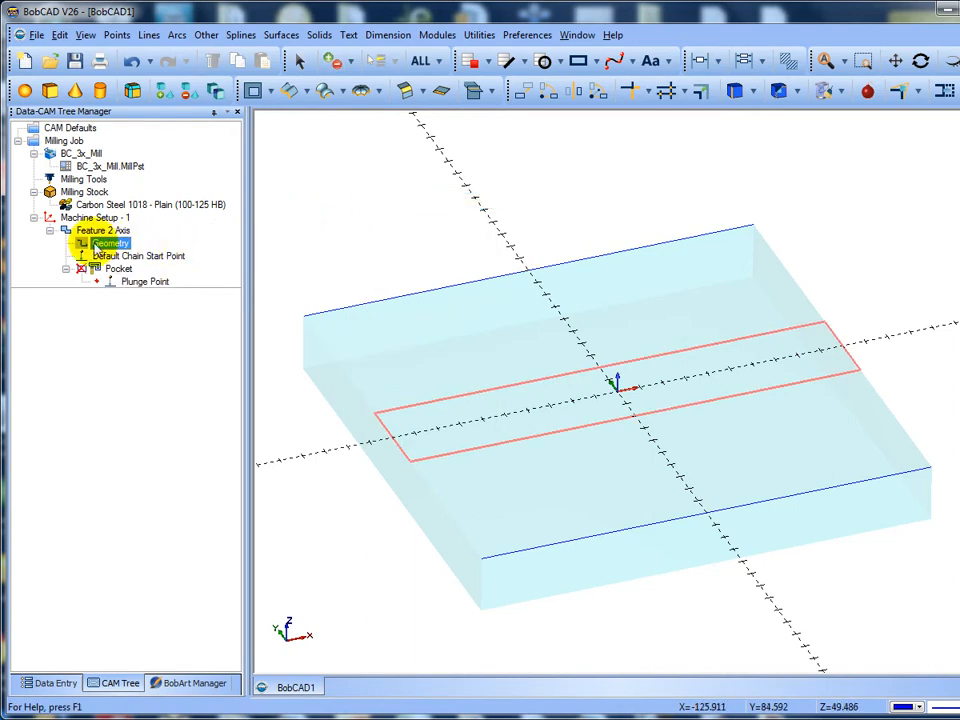
Unblank the Pocket operation's toolpath.
click(74, 270)
right_click(106, 271)
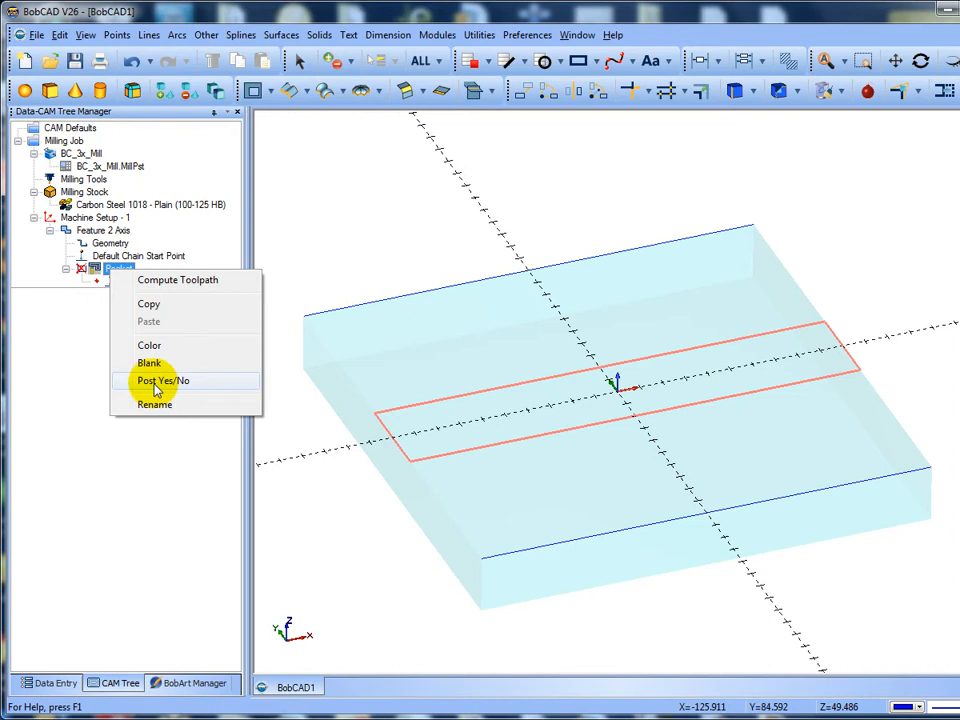
click(153, 365)
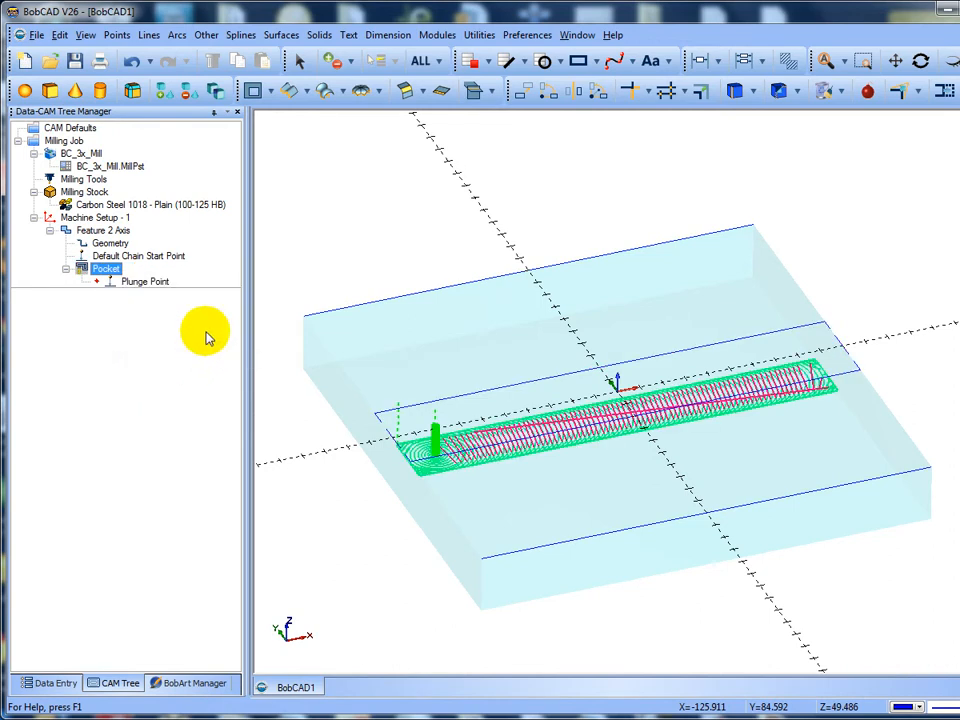
Review the 2-axis feature's machining strategy, roughing tool, pattern, lead and machine sequence settings.
click(110, 231)
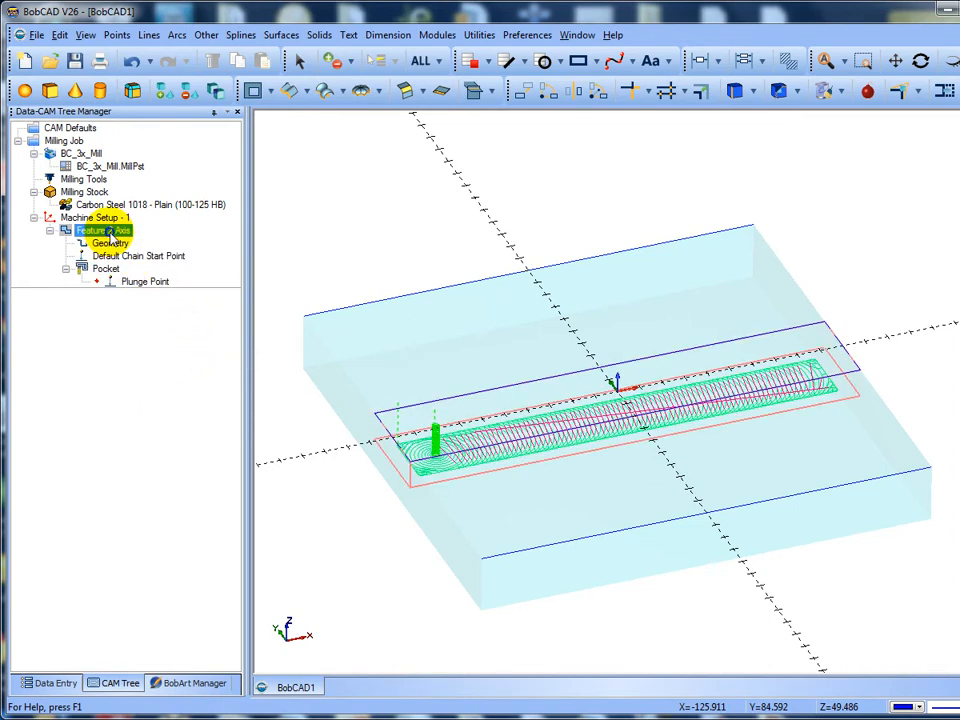
right_click(110, 231)
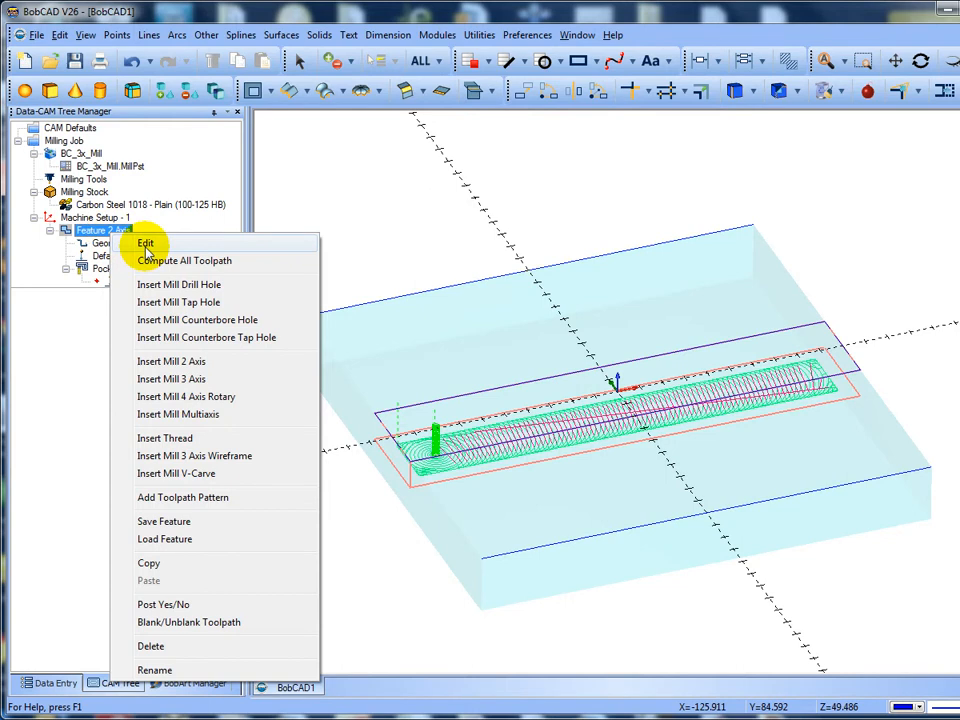
click(146, 245)
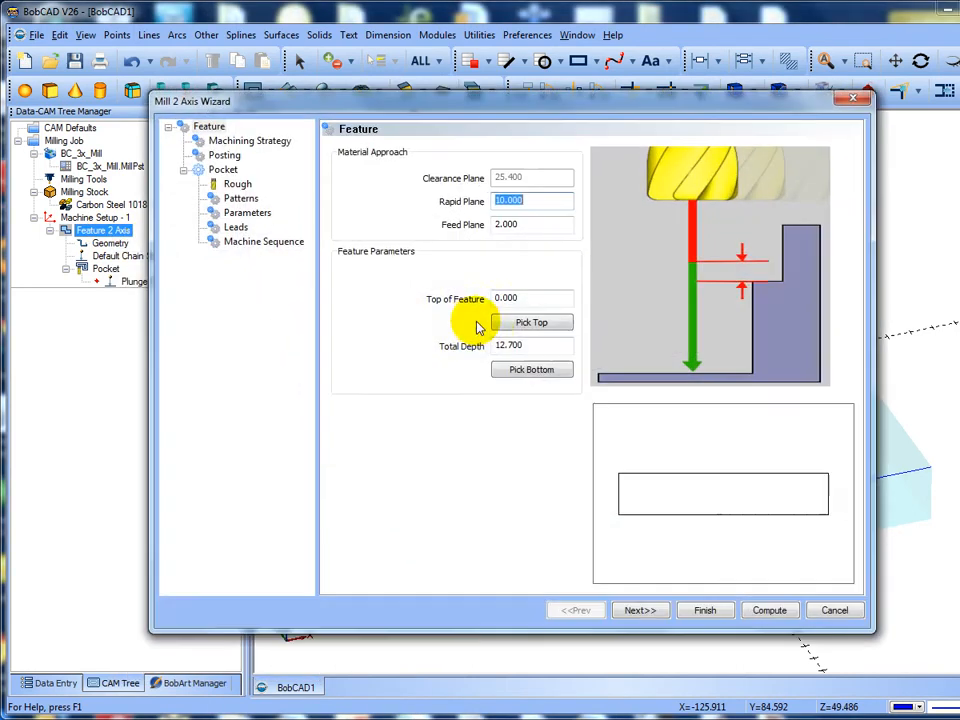
click(640, 610)
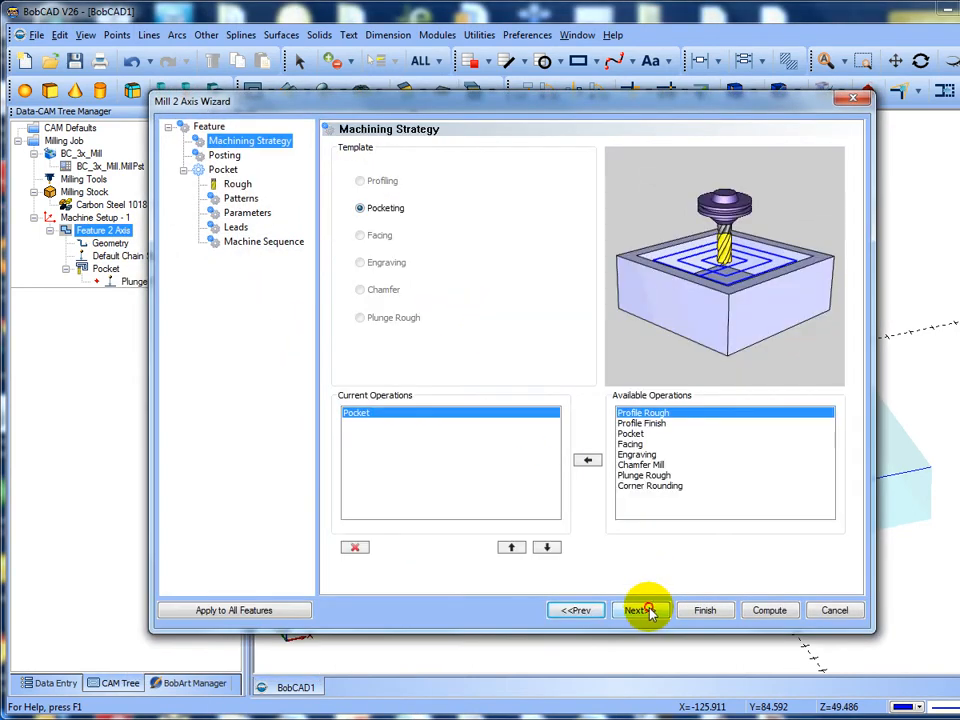
click(648, 613)
click(649, 613)
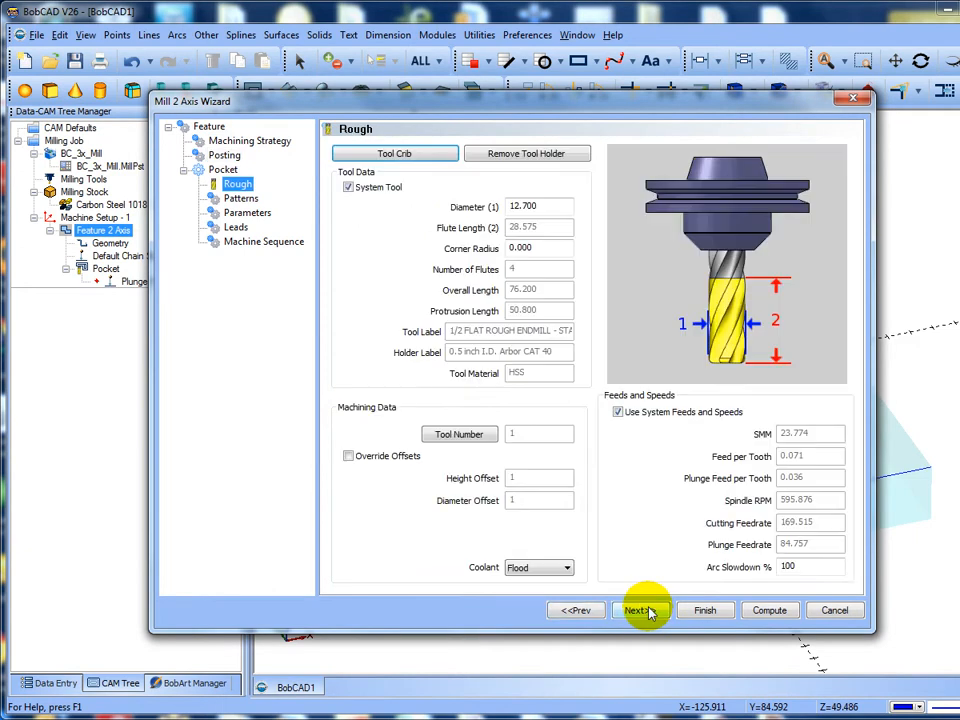
click(649, 613)
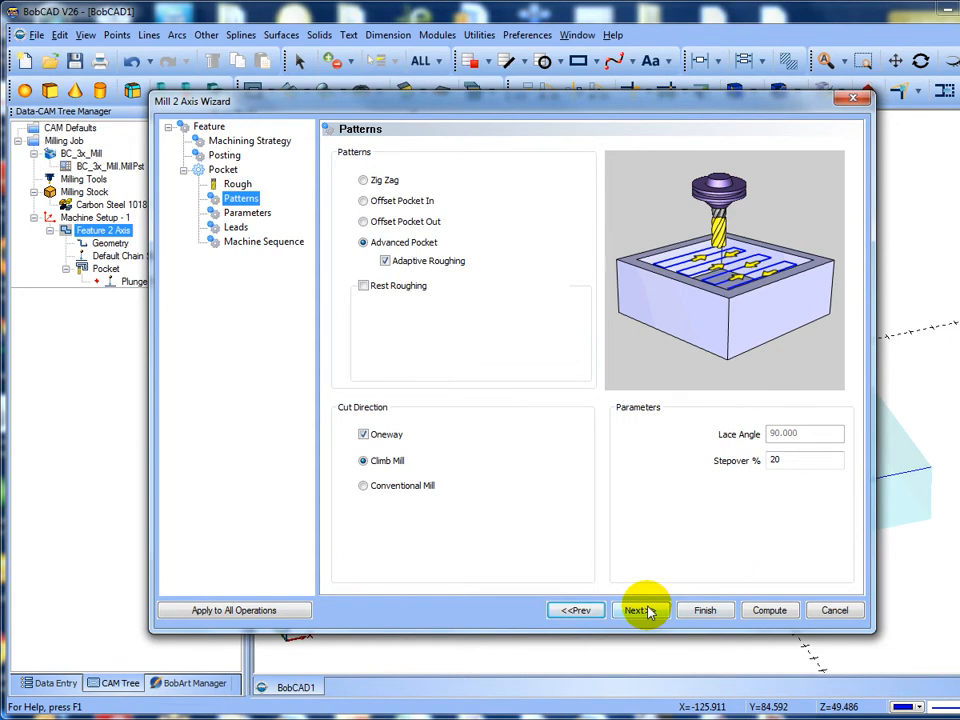
click(637, 610)
click(646, 610)
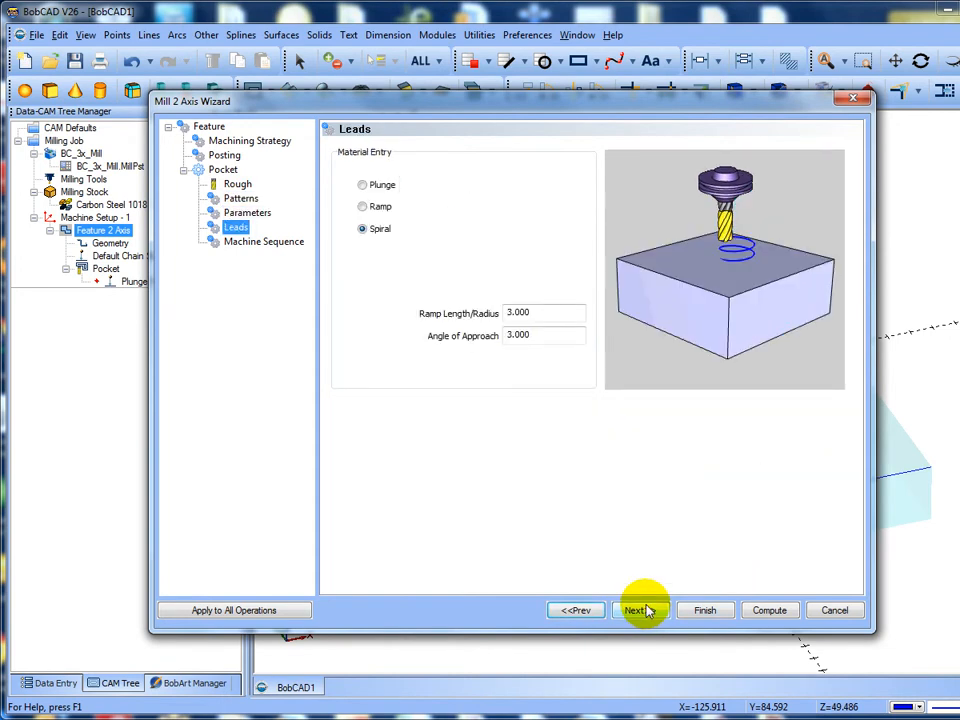
click(643, 610)
click(574, 610)
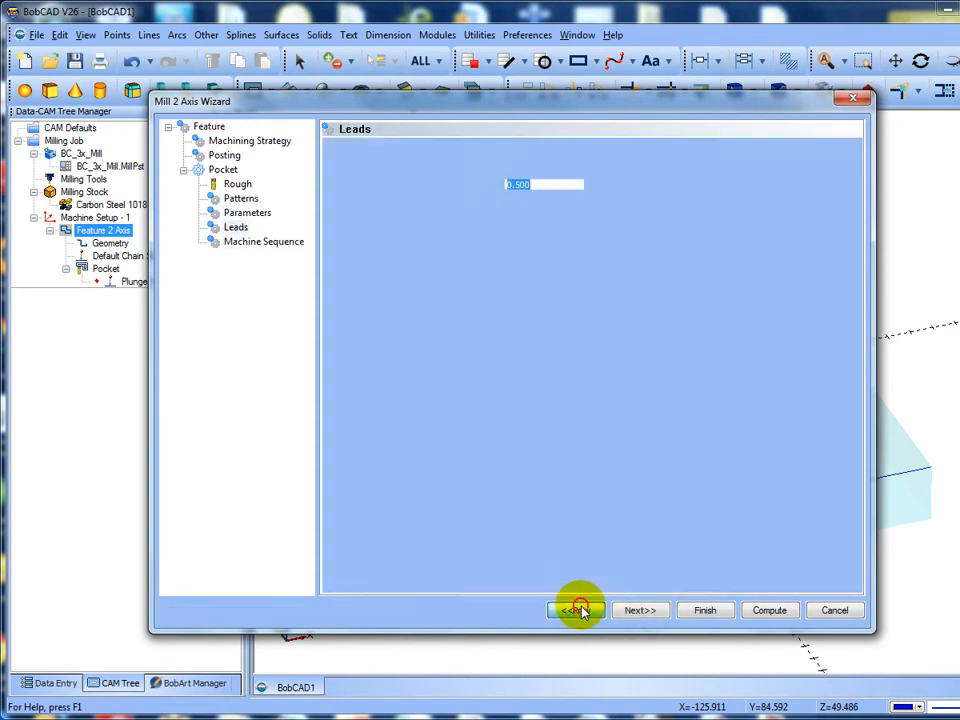
click(576, 610)
click(578, 610)
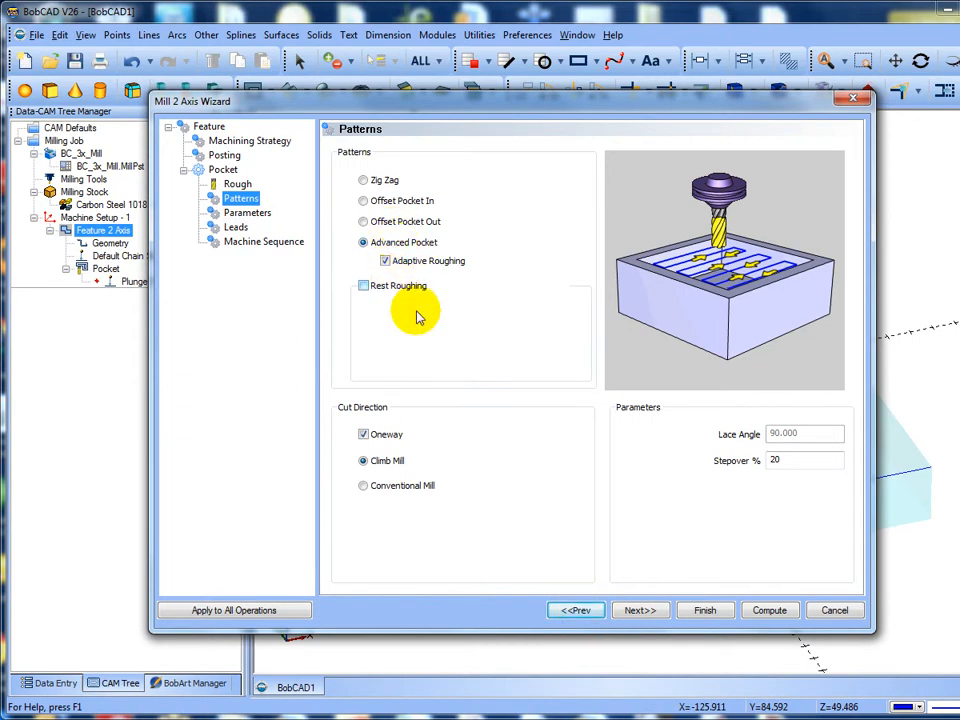
Recompute the 2-axis feature's pocket toolpath with its existing settings.
click(640, 610)
click(640, 610)
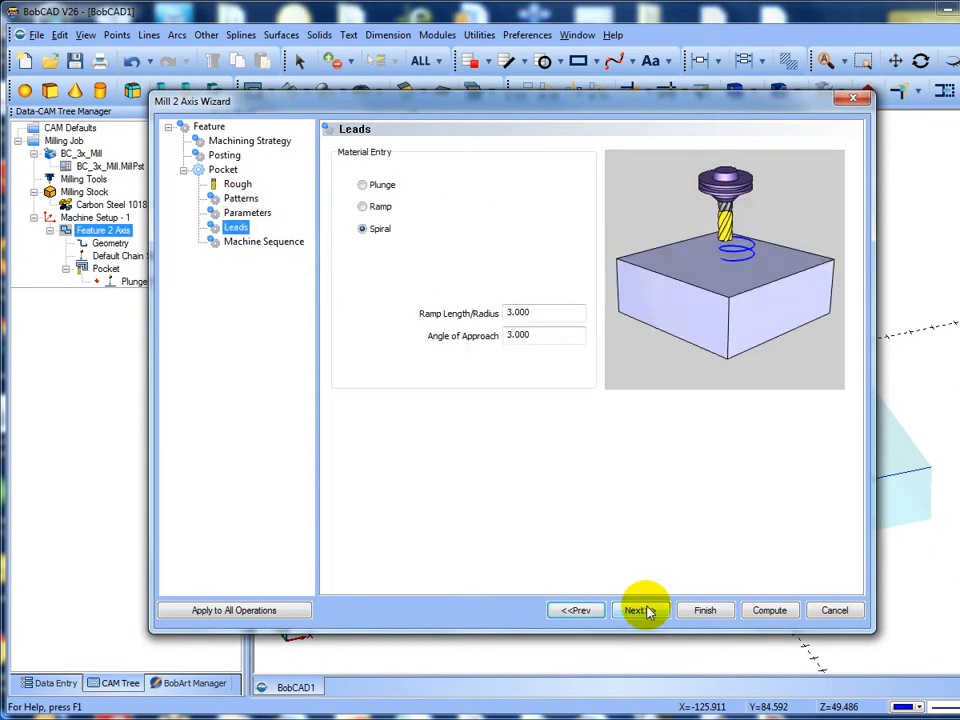
click(640, 610)
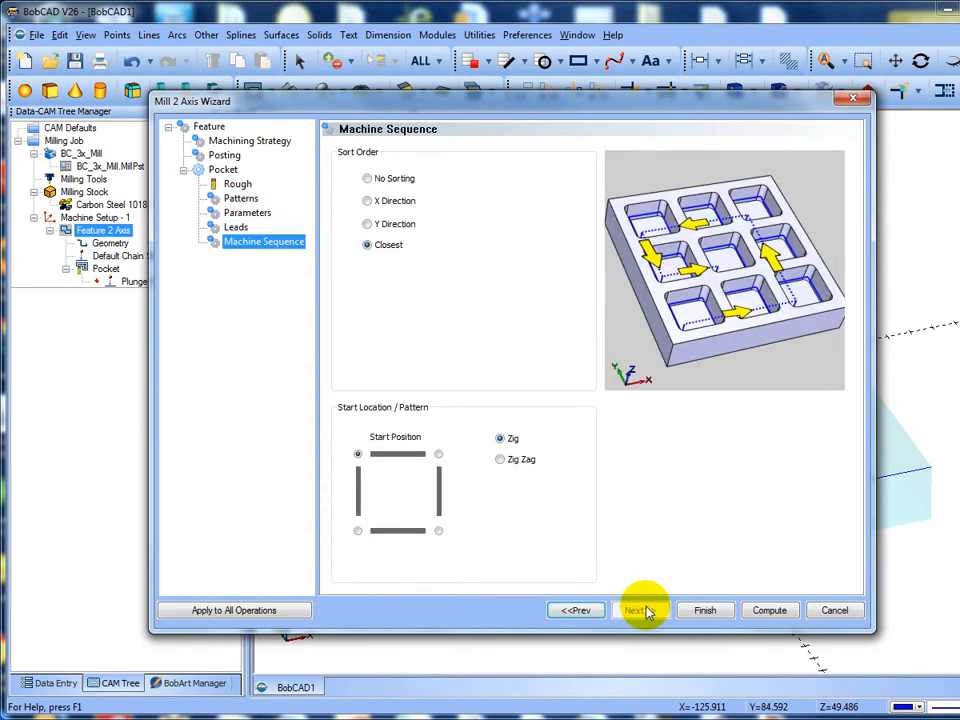
click(748, 610)
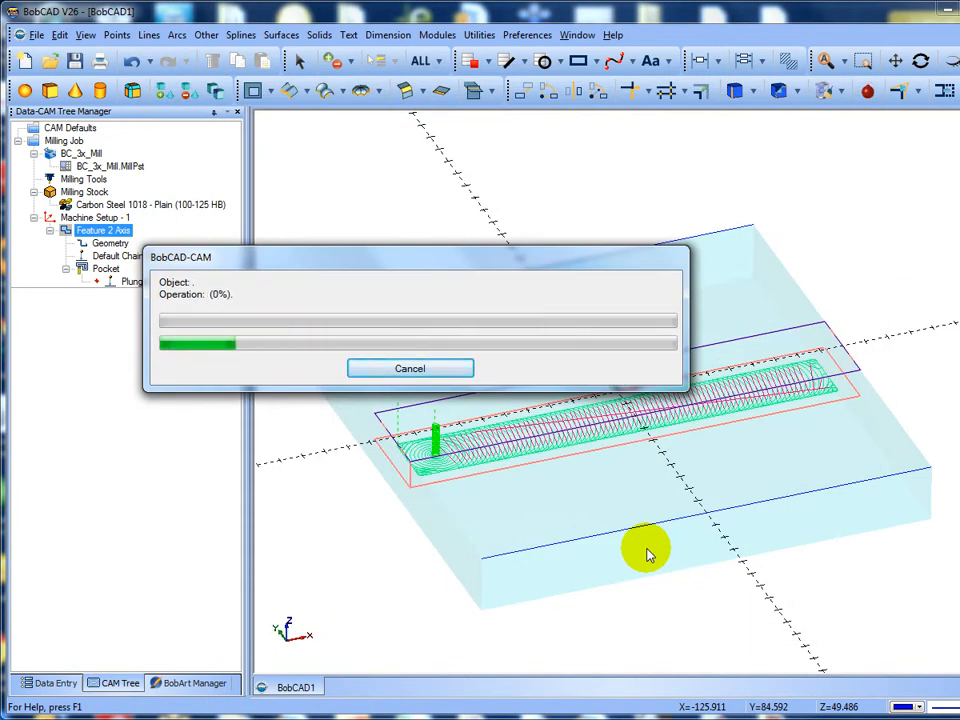
middle_drag(648, 555, 617, 470)
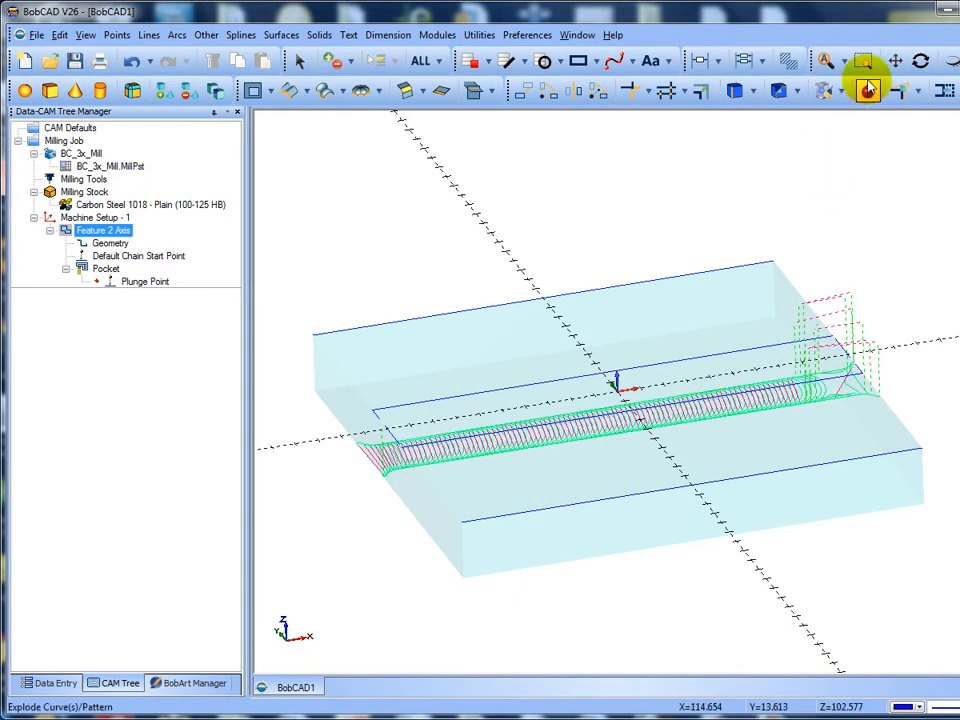
Simulate the recomputed pocket operation through to its last move, slowing the playback for the first cuts and speeding it up for the rest.
click(438, 36)
click(465, 142)
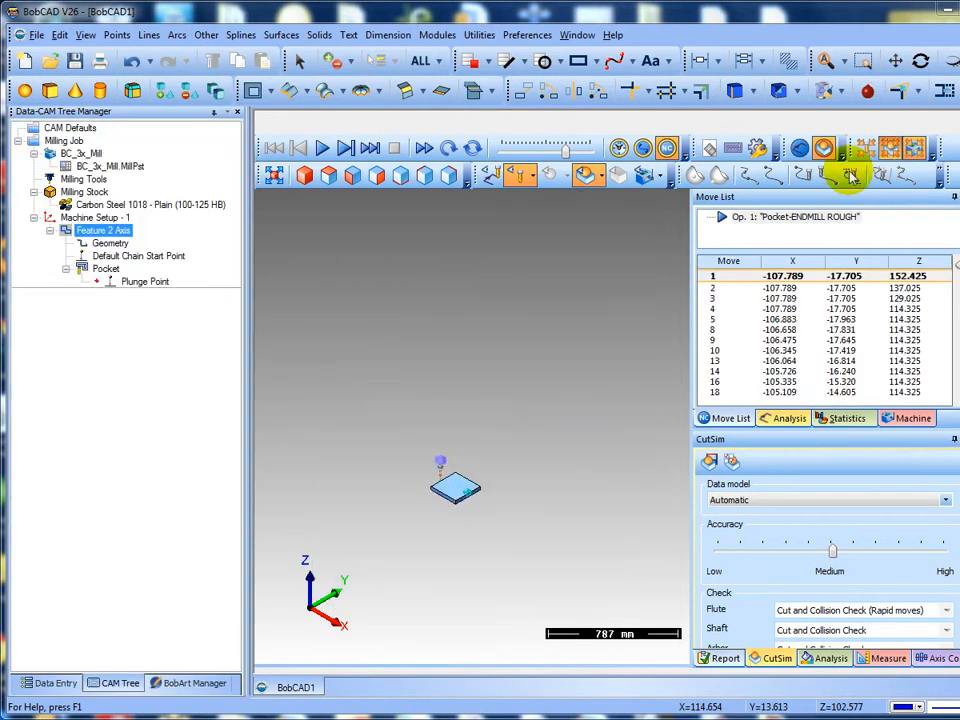
click(489, 177)
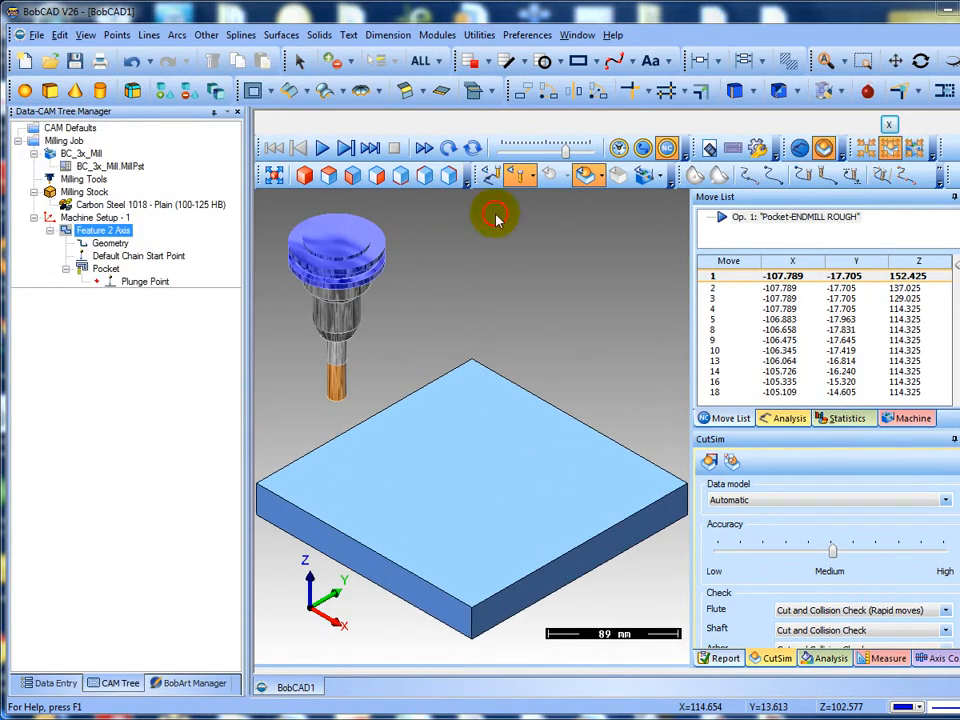
click(321, 148)
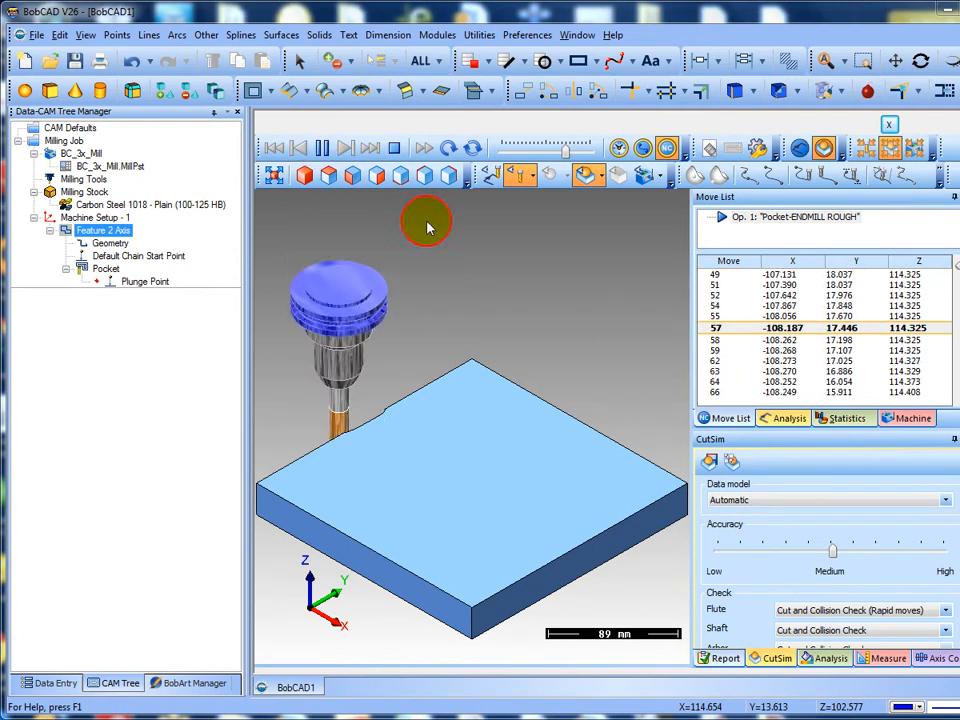
drag(566, 154, 538, 156)
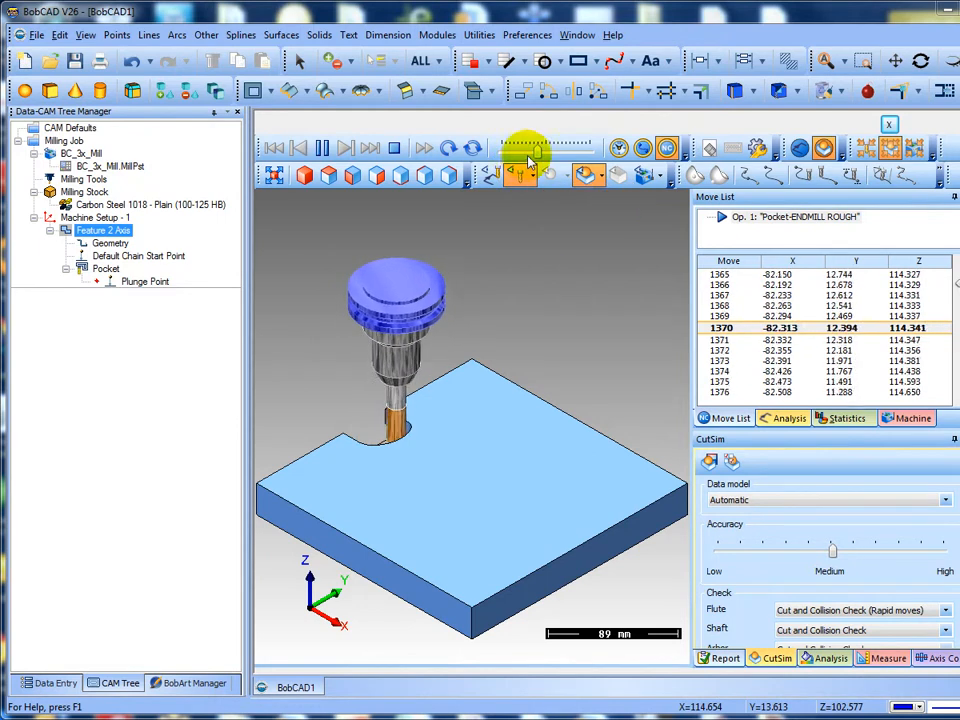
drag(541, 156, 575, 155)
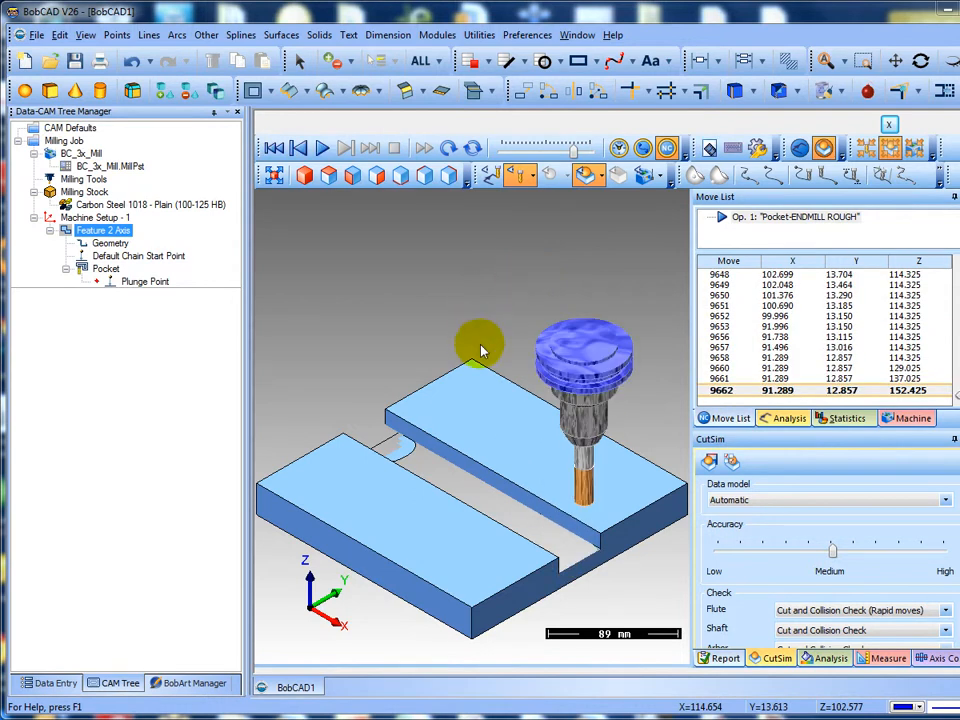
drag(480, 344, 454, 321)
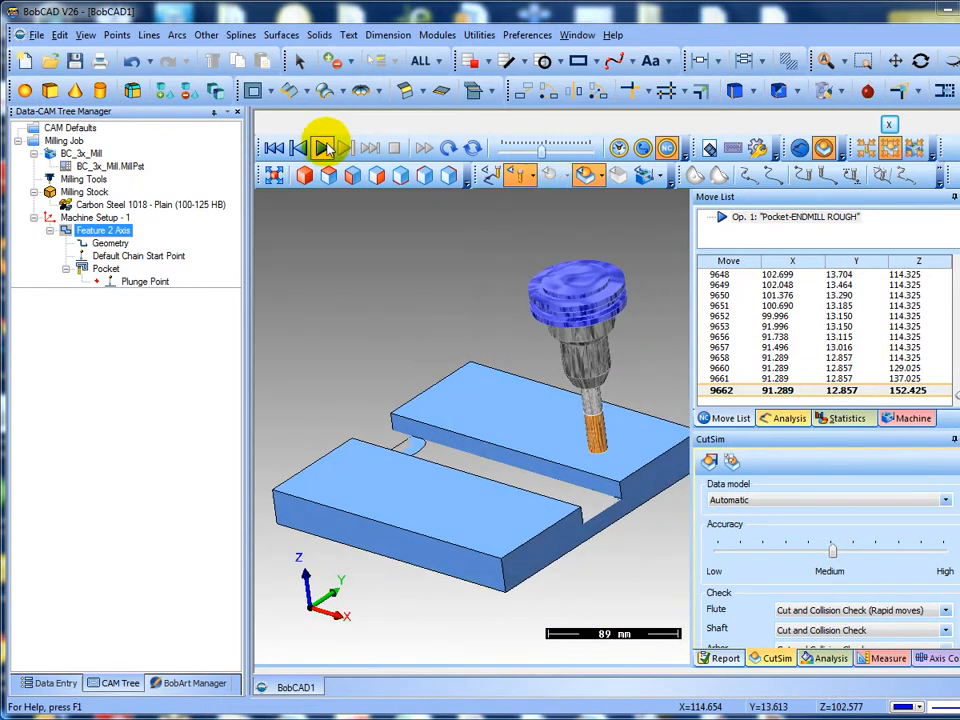
Replay the pocket simulation from the first move to inspect the cutter's entry from the open edge, and exit the simulation.
click(449, 148)
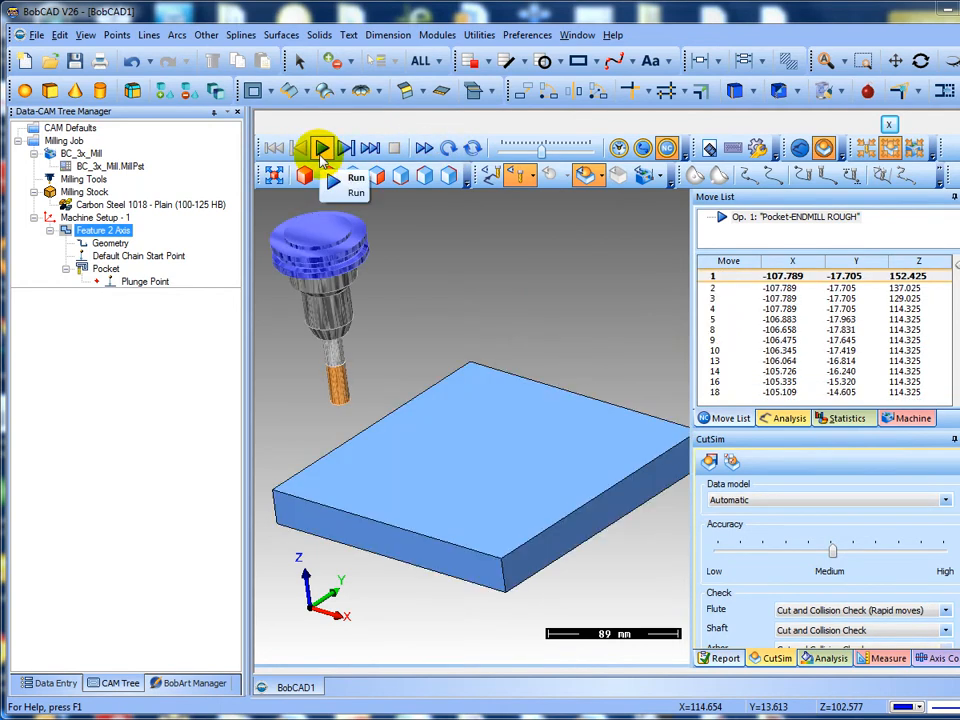
click(322, 149)
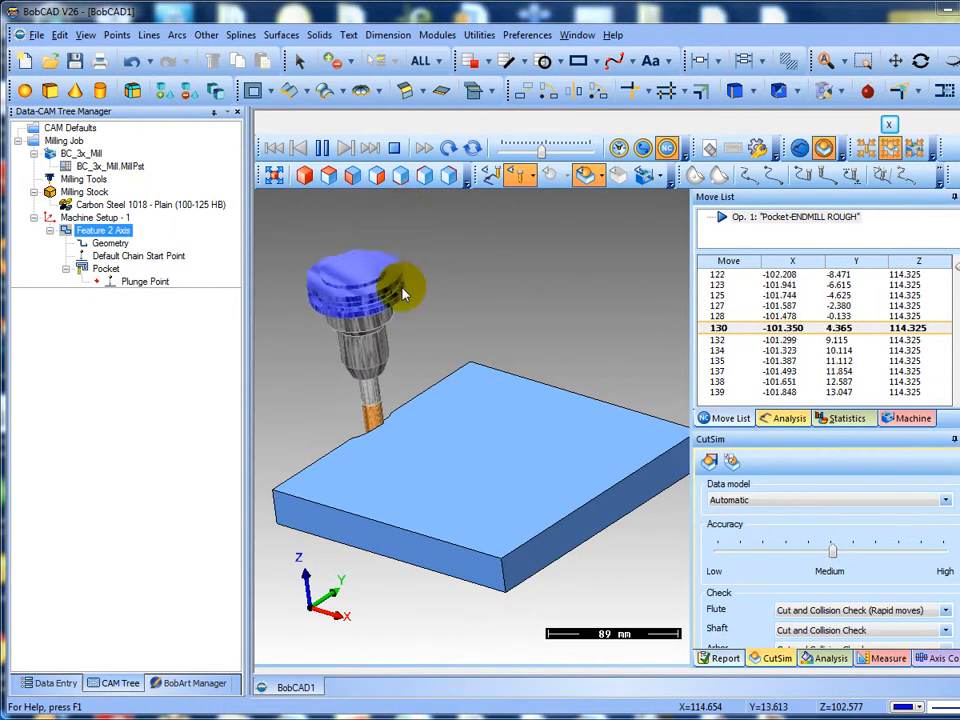
middle_drag(403, 293, 463, 304)
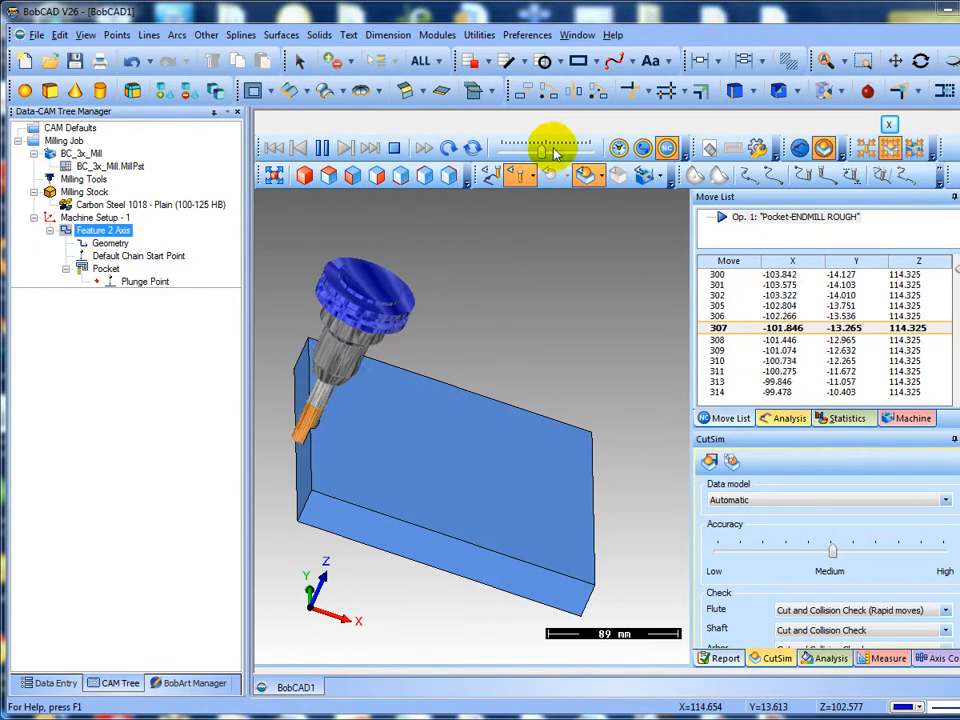
drag(543, 151, 552, 151)
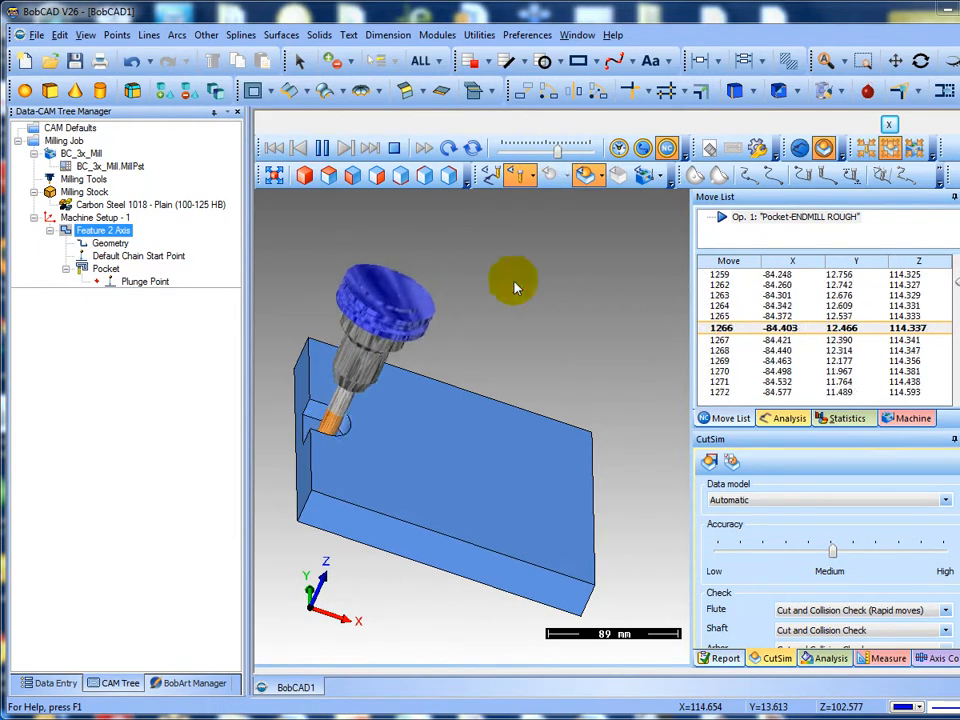
middle_drag(515, 289, 514, 317)
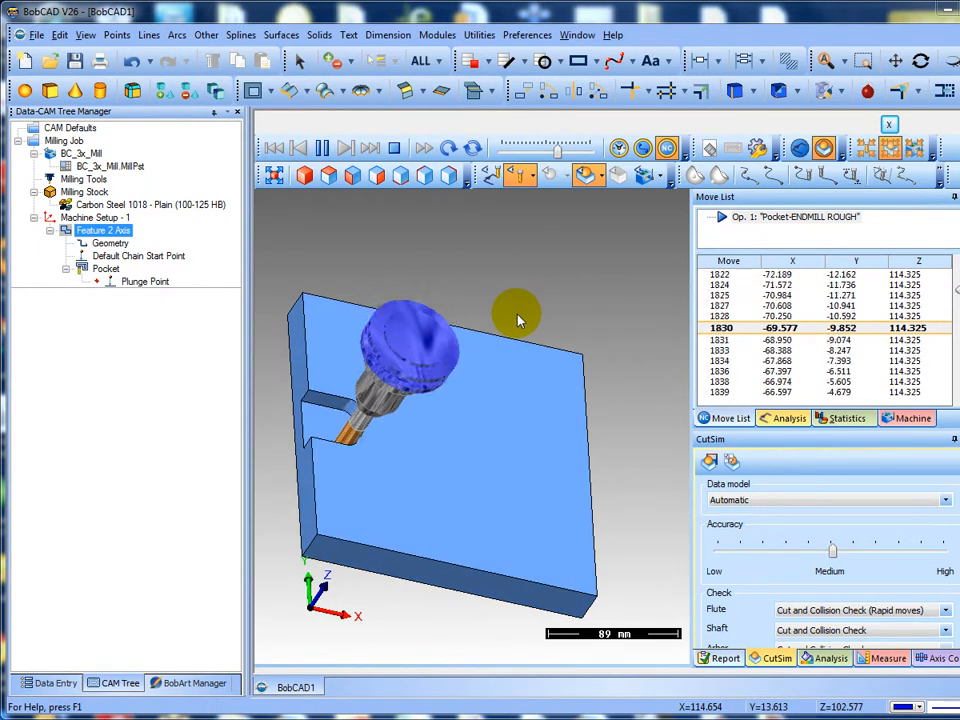
middle_drag(517, 316, 461, 285)
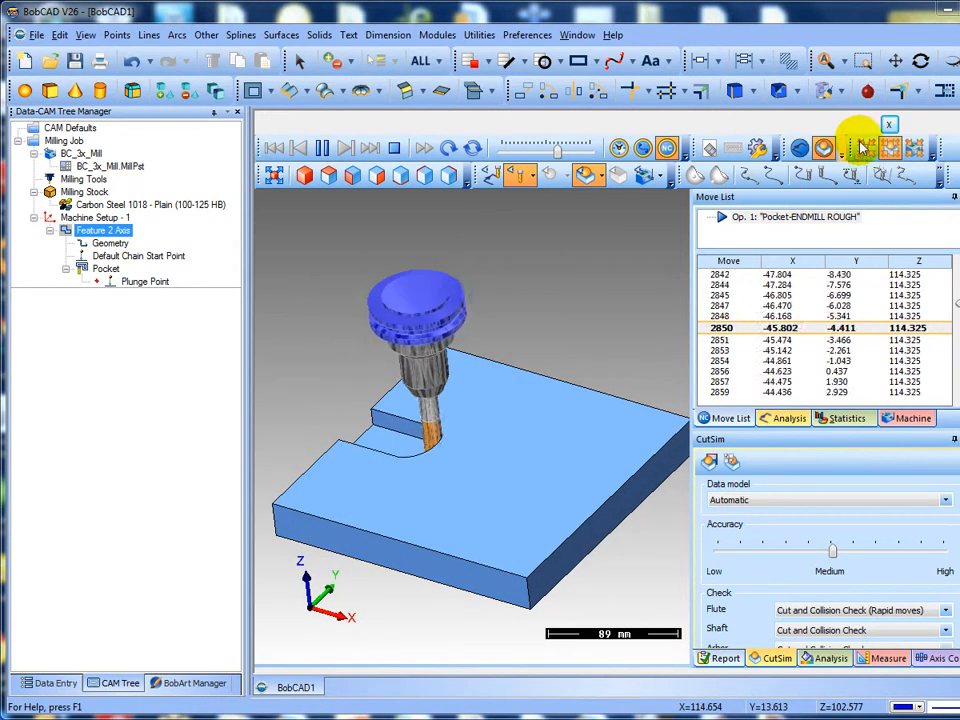
click(889, 126)
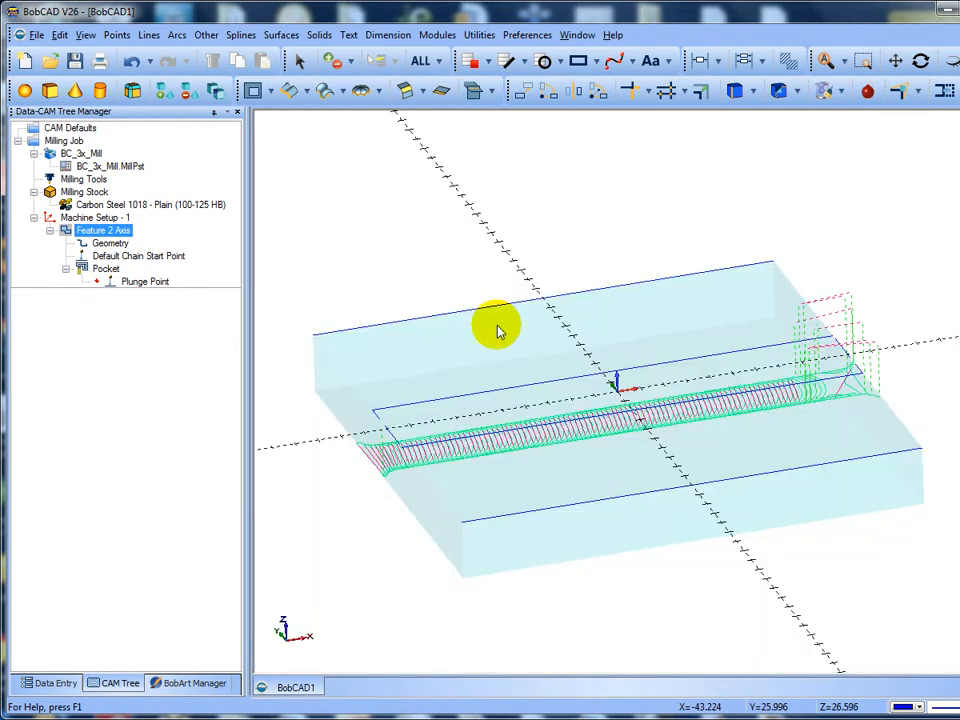
middle_drag(500, 332, 433, 399)
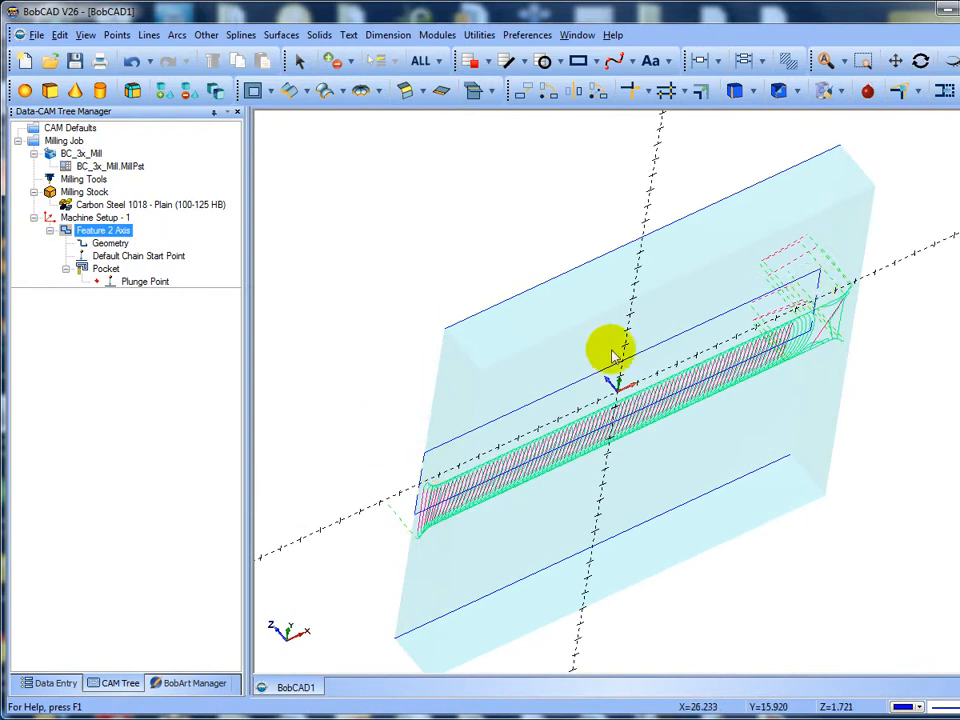
middle_drag(529, 360, 617, 366)
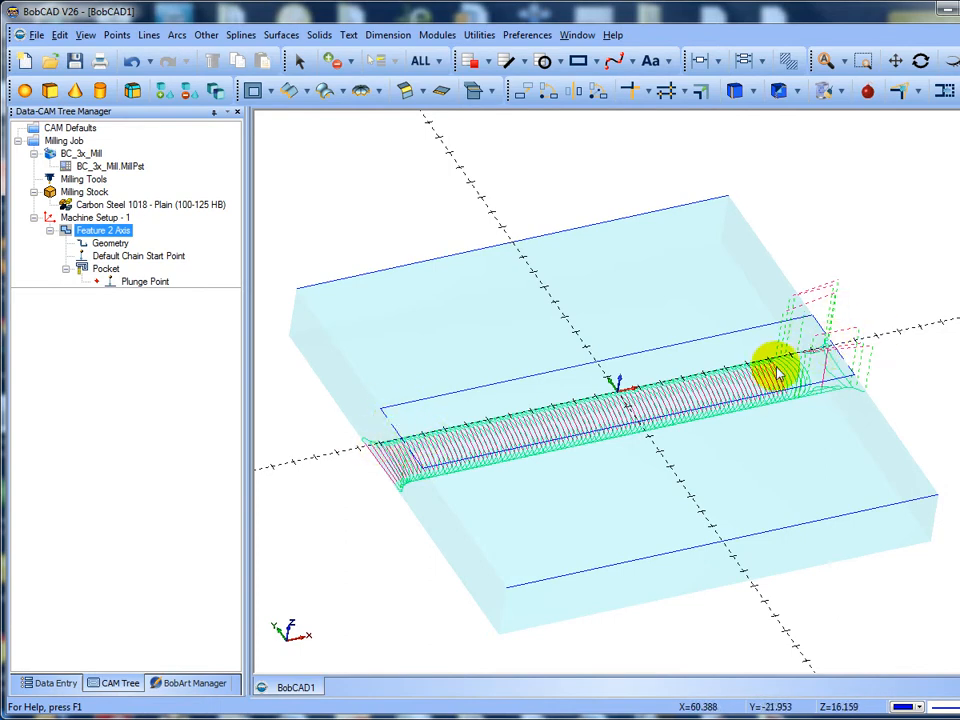
mouse_move(675, 420)
middle_down()
mouse_move(677, 476)
mouse_move(669, 420)
mouse_move(660, 428)
mouse_move(653, 407)
mouse_move(668, 422)
mouse_move(648, 404)
mouse_move(677, 427)
mouse_move(671, 439)
mouse_move(670, 424)
middle_up()
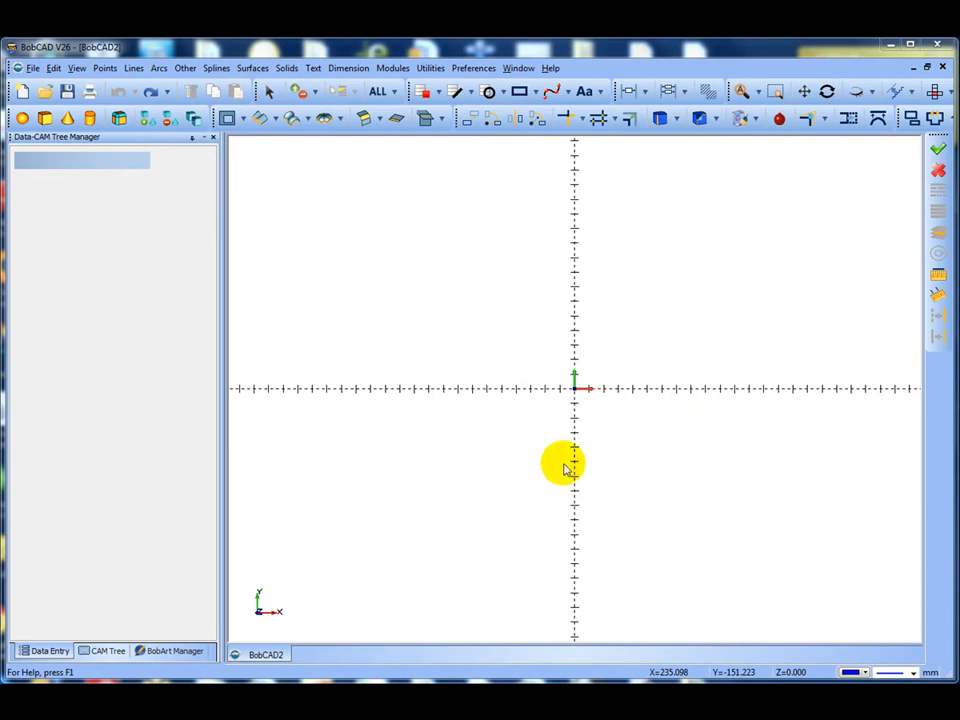
Draw a sharp-cornered 90 × 90 mm rectangle in the empty drawing with its bottom-left corner at X 10, Y 10, Z 0.
click(182, 72)
click(183, 84)
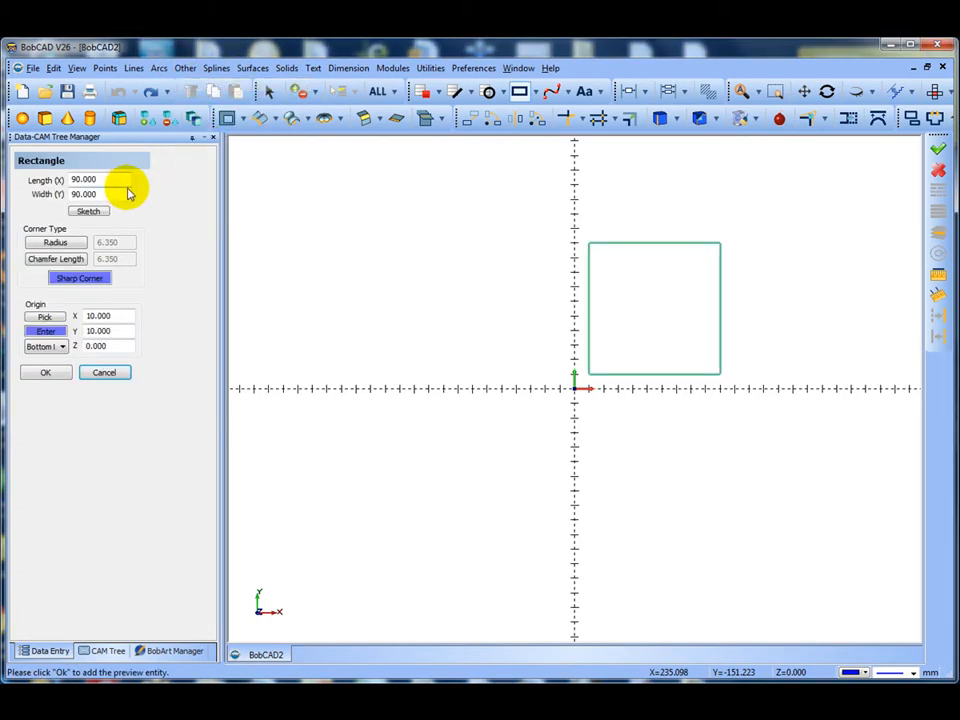
double_click(115, 180)
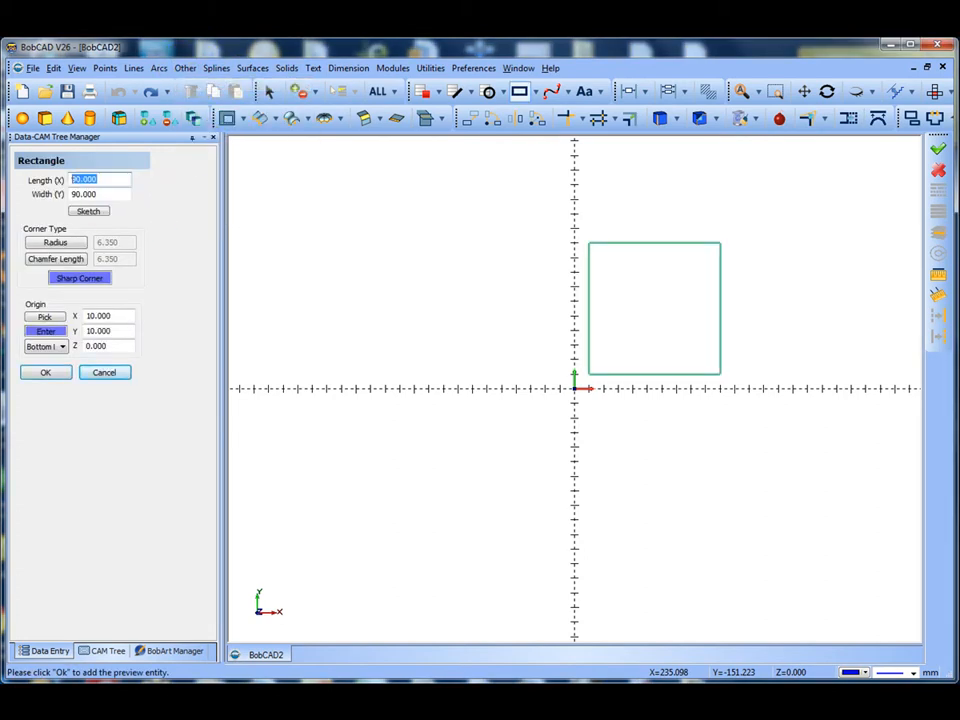
double_click(80, 193)
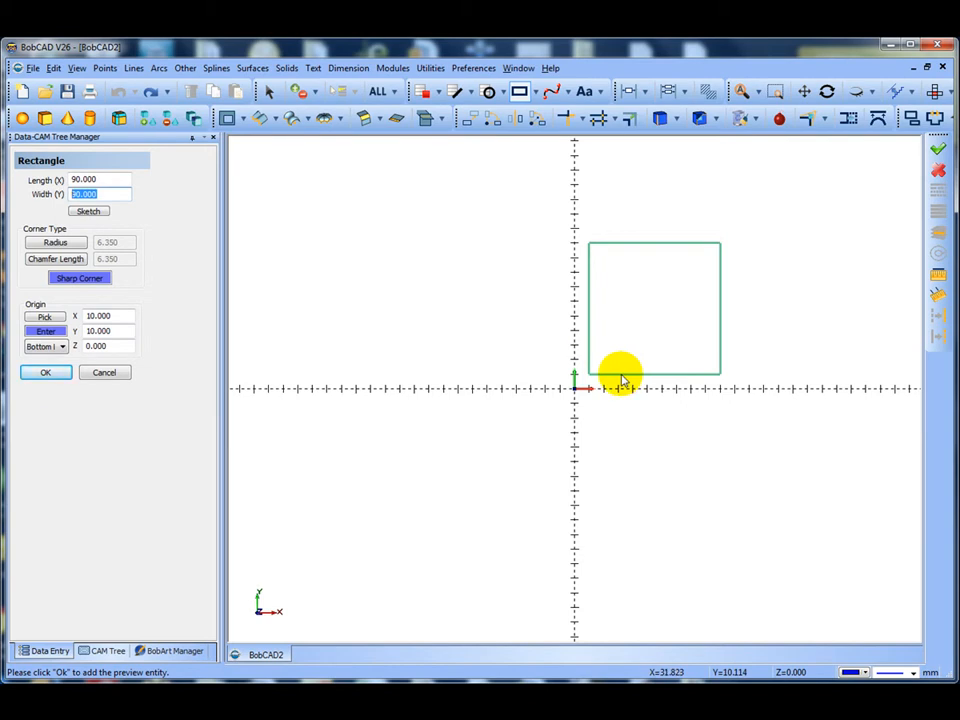
click(62, 347)
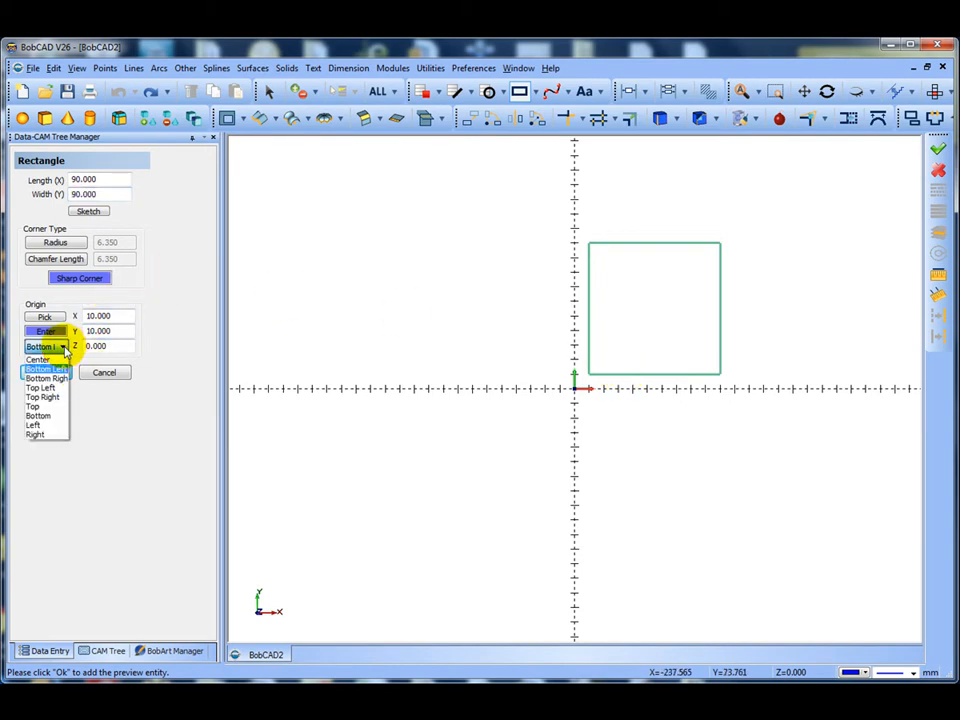
click(62, 347)
click(62, 347)
click(62, 347)
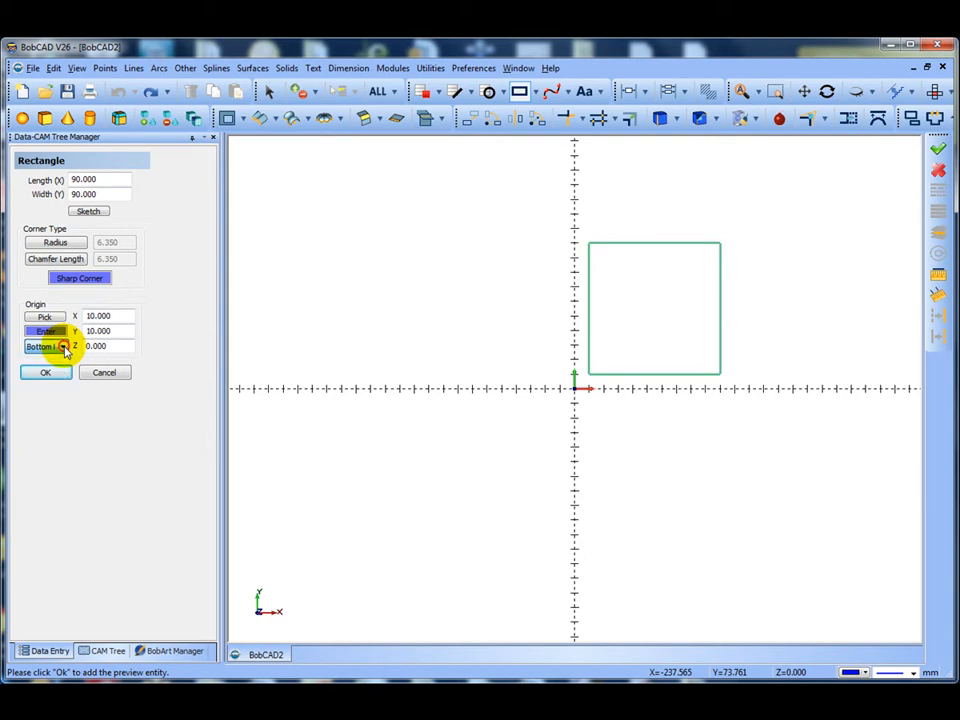
click(47, 374)
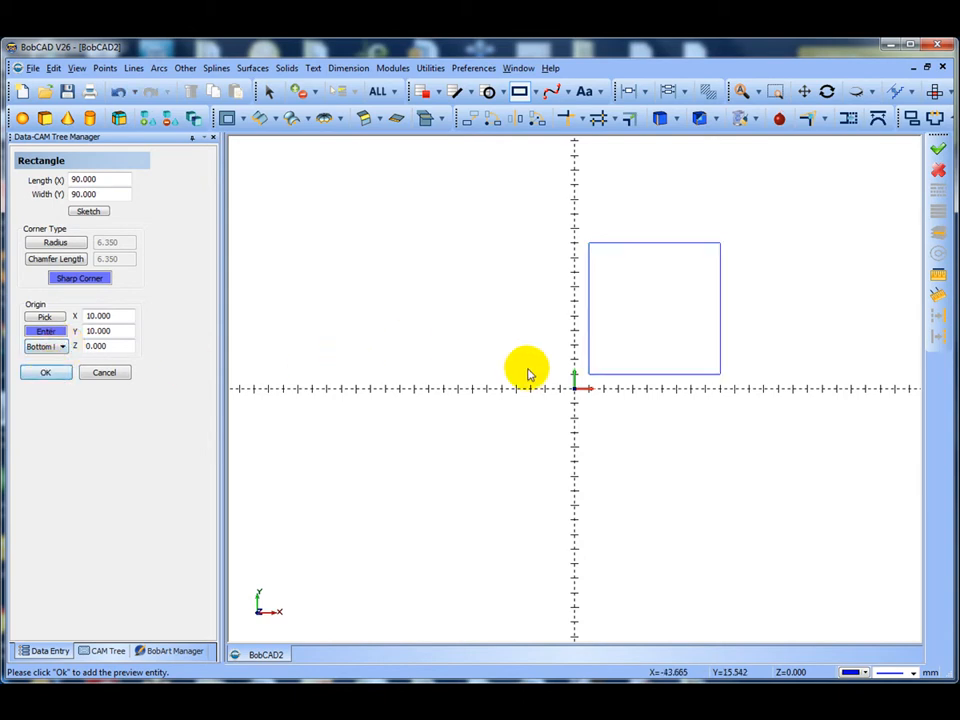
Fillet the square's corner nearest the origin with a 20 mm radius, trimming the two edges.
click(96, 373)
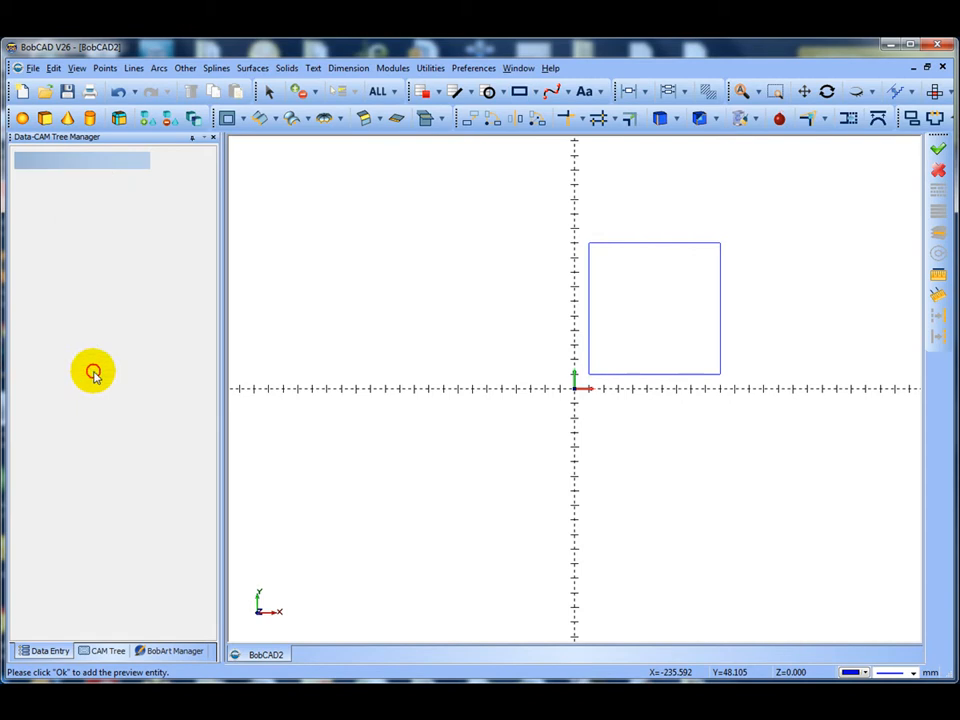
click(158, 70)
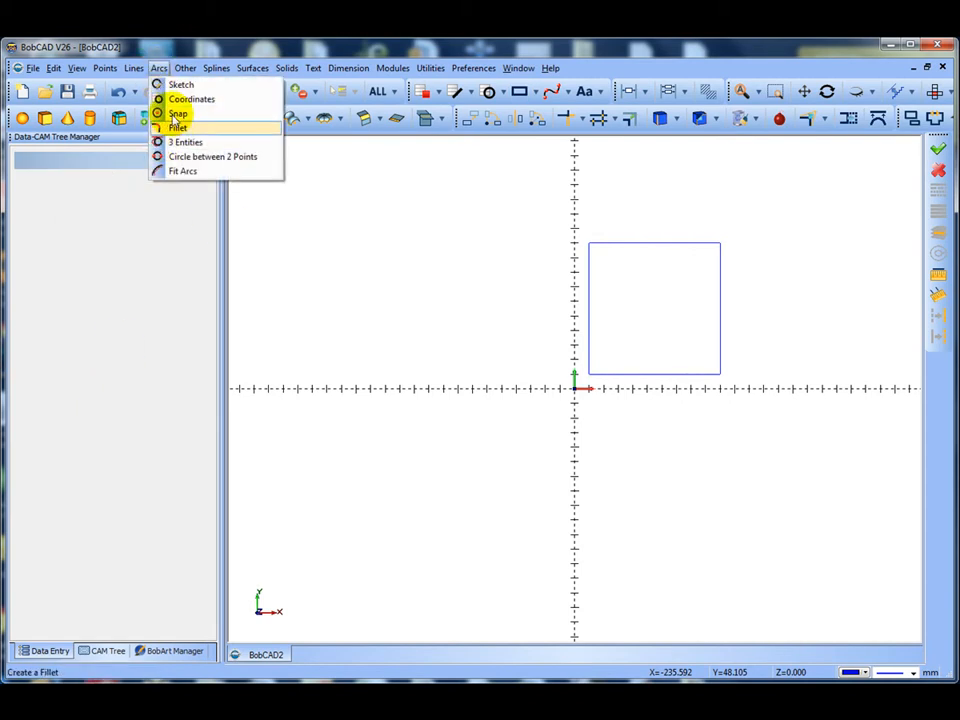
click(175, 130)
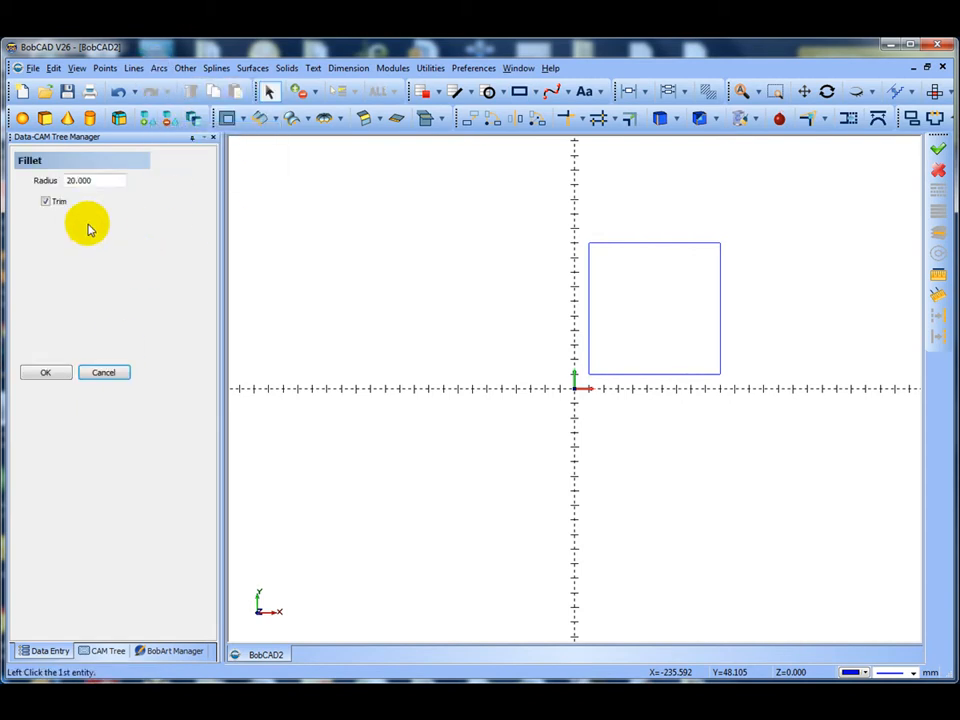
click(612, 376)
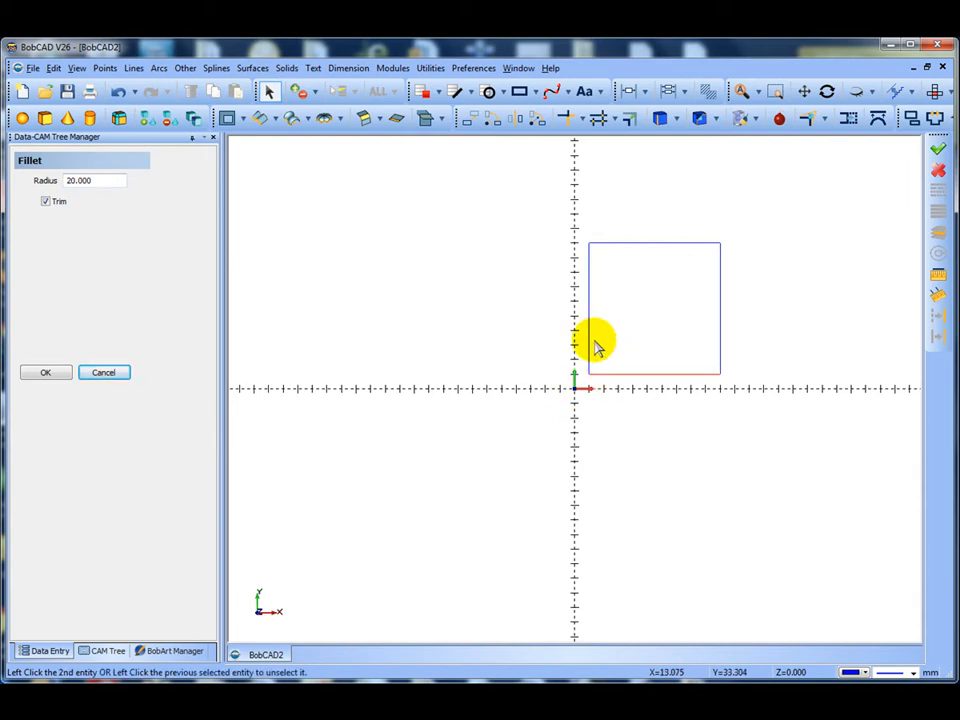
click(589, 340)
right_click(589, 345)
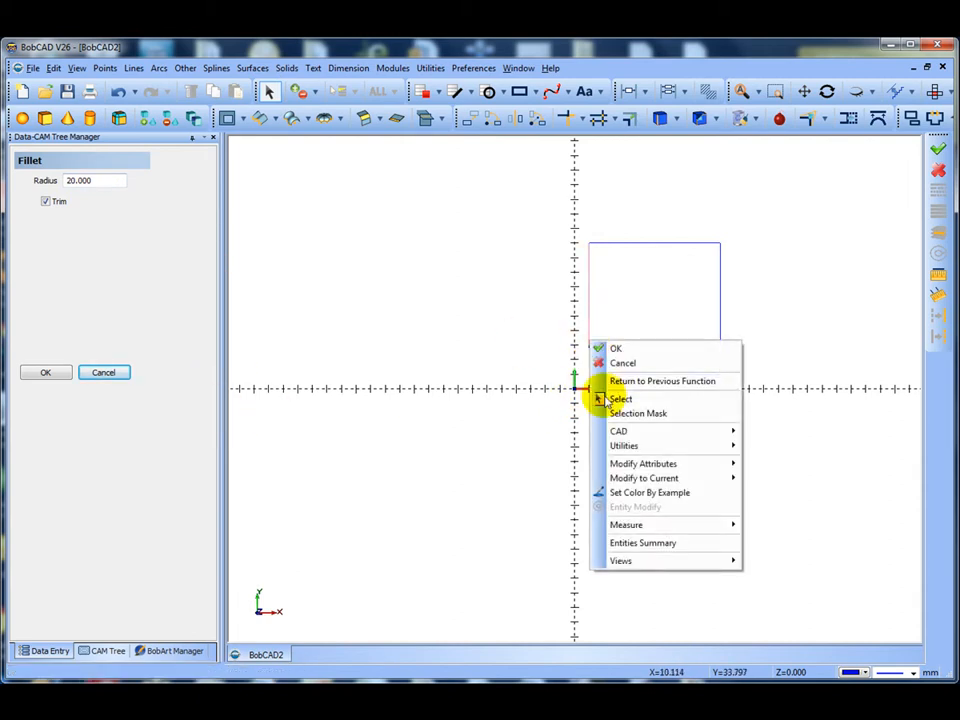
click(614, 362)
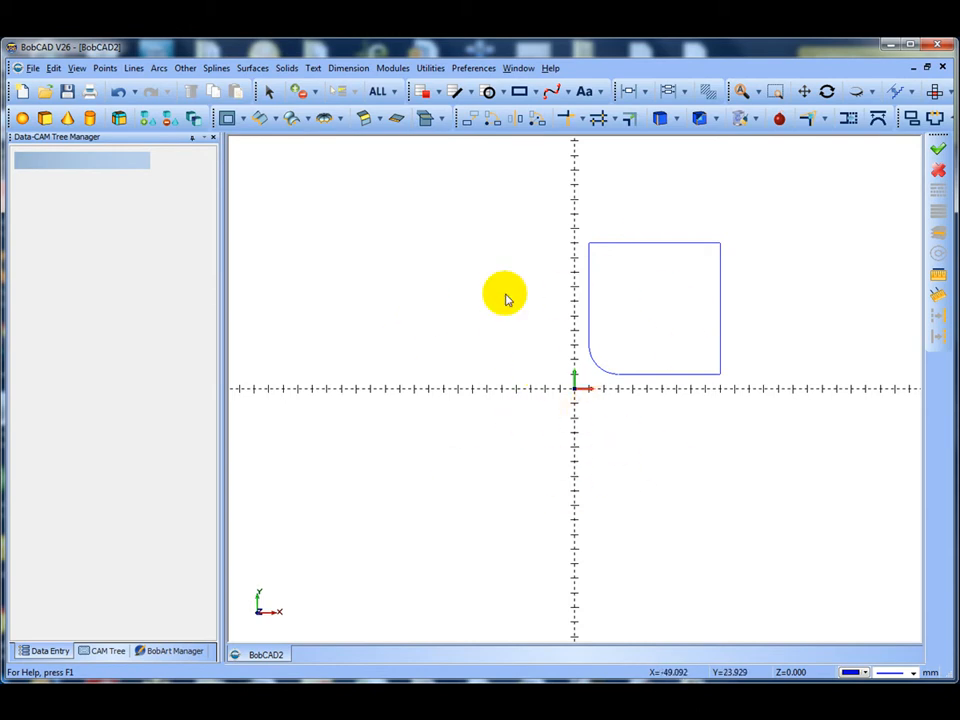
Rotate-copy the filleted square around X 0, Y 0, Z 0, making 3 copies at 90° about the Z axis.
click(492, 118)
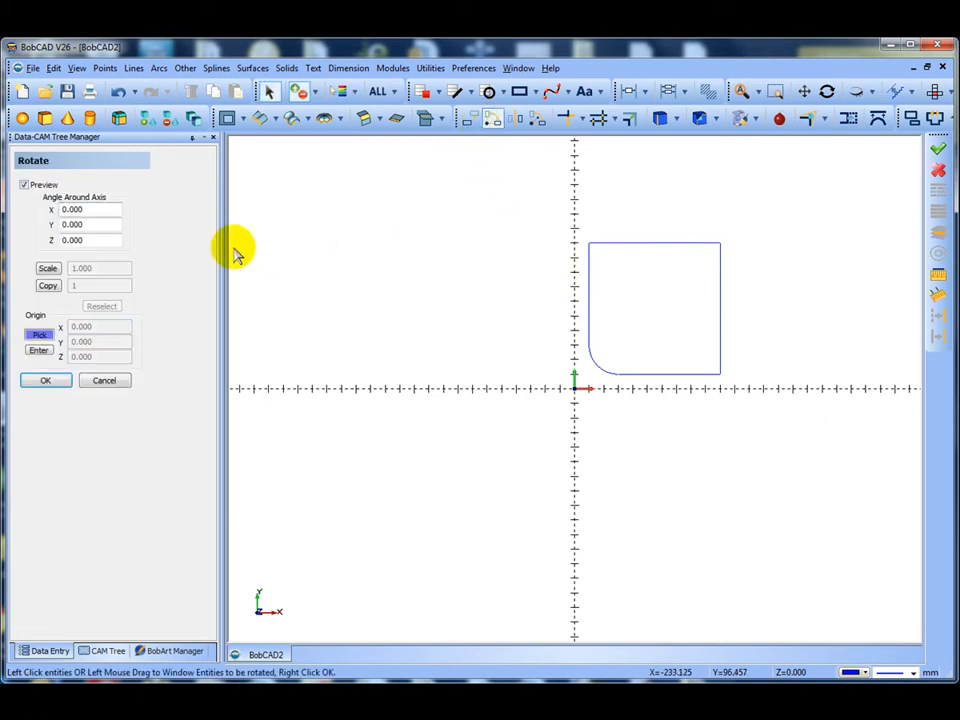
click(47, 285)
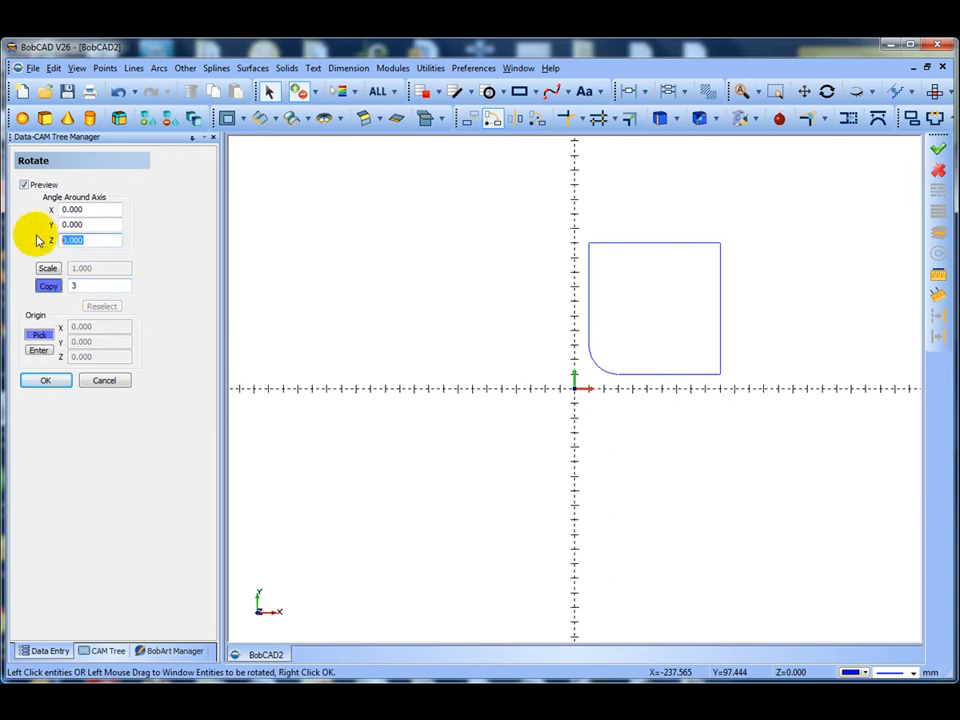
text(90)
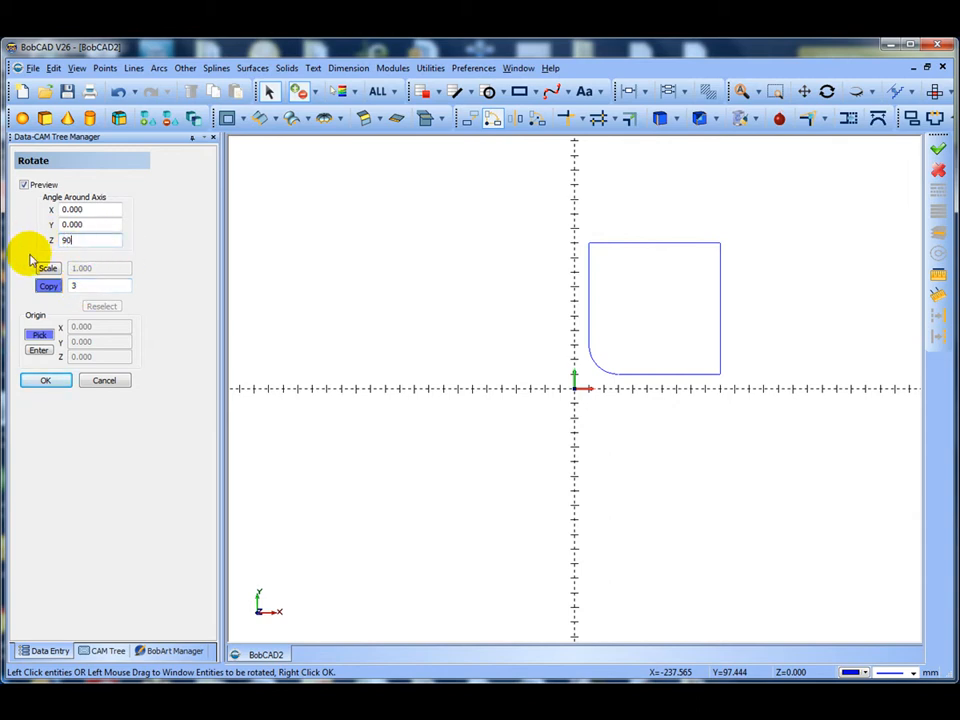
click(38, 349)
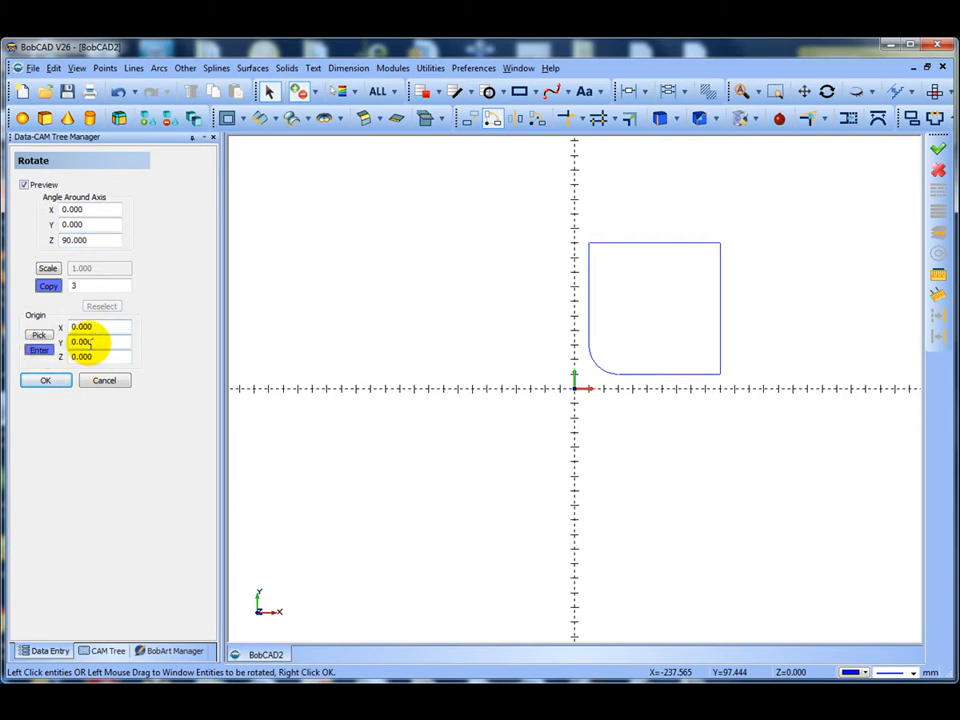
drag(512, 197, 759, 449)
right_click(441, 187)
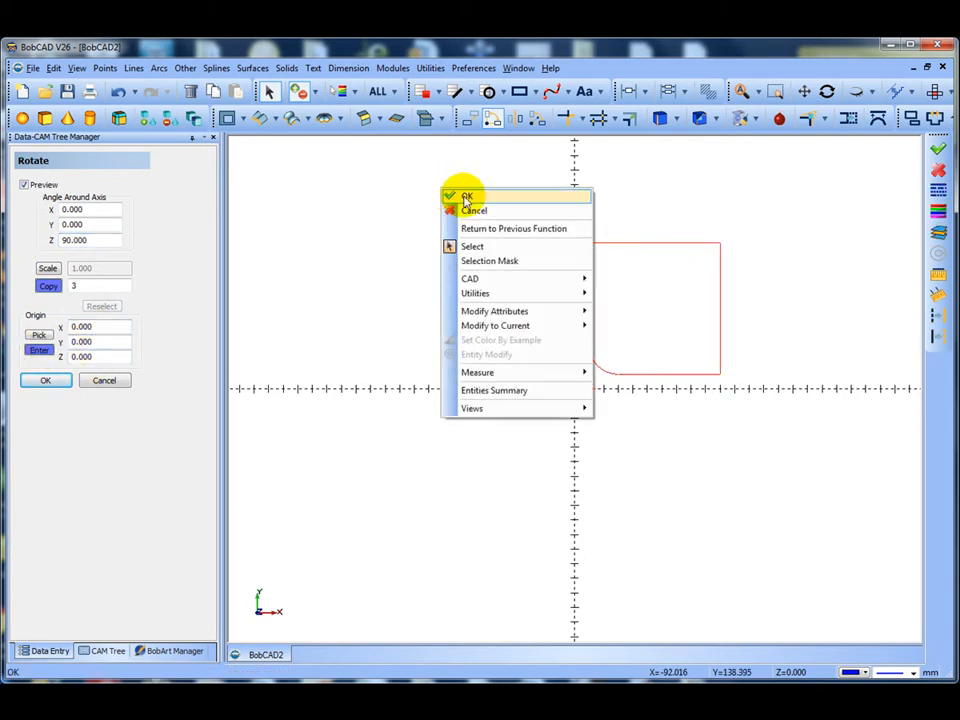
click(458, 195)
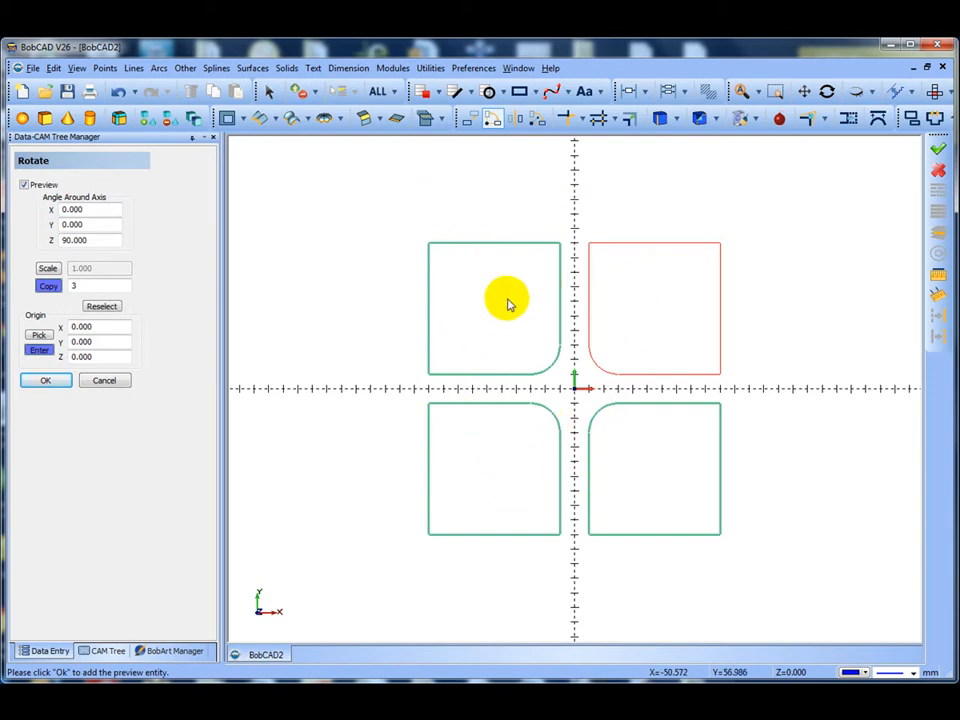
click(55, 379)
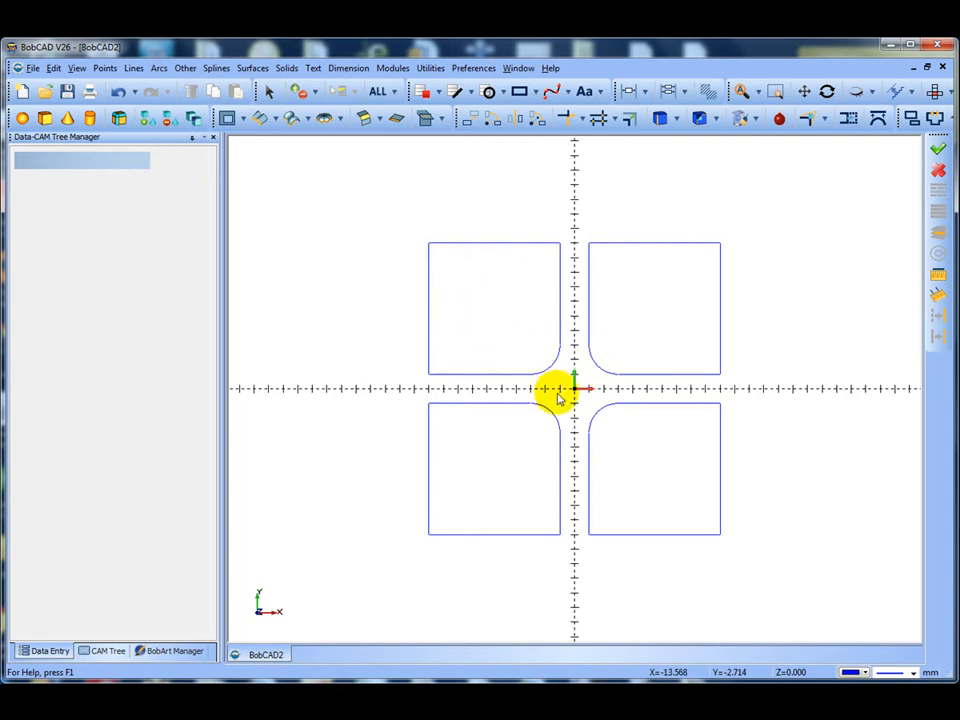
Create a milling job on the BC_3x_Mill machine with rectangular bounding-box stock sized automatically from the workspace geometry.
middle_drag(558, 398, 577, 360)
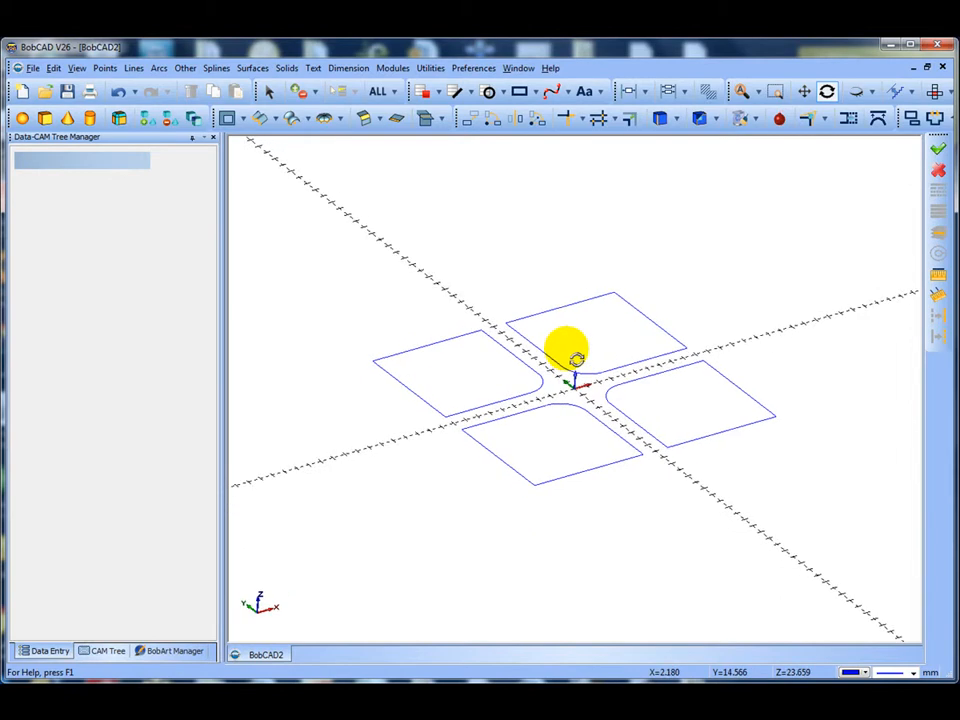
click(88, 648)
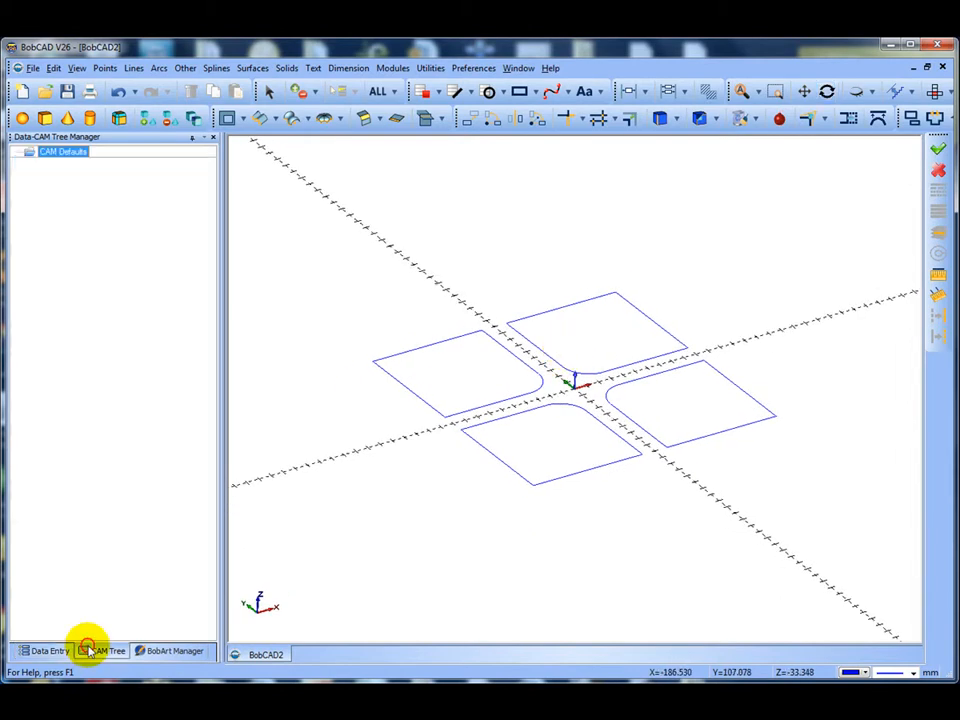
right_click(77, 154)
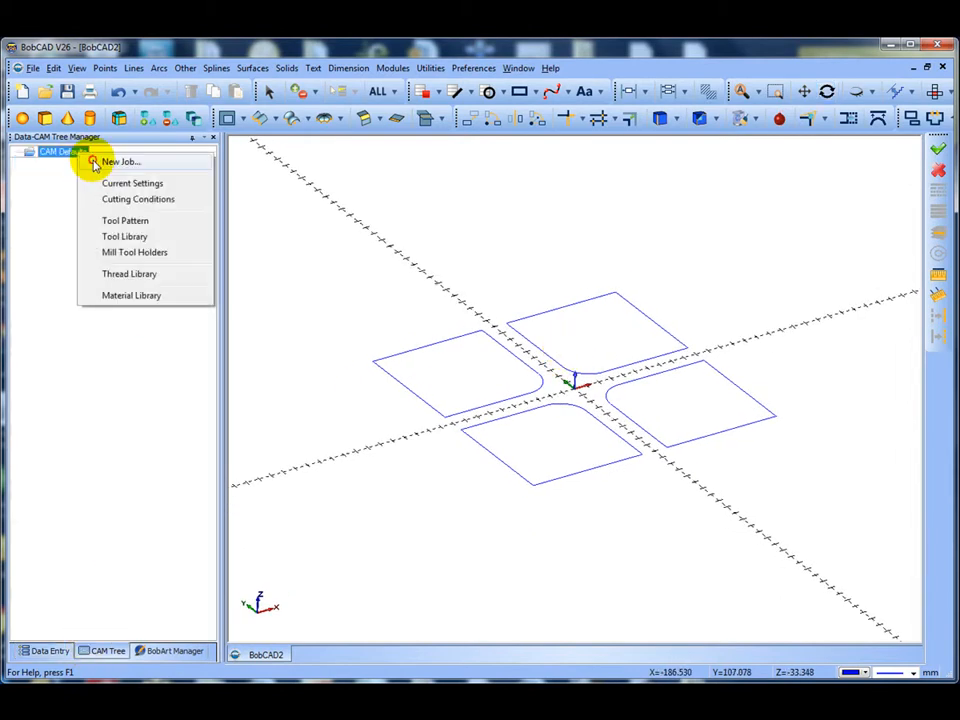
click(118, 162)
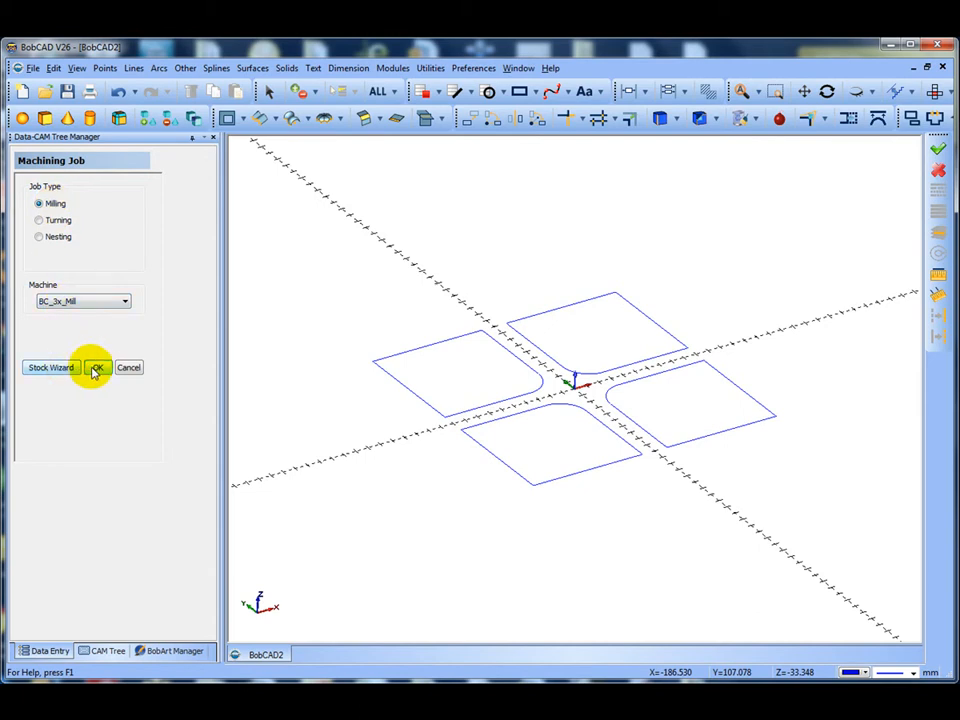
click(62, 368)
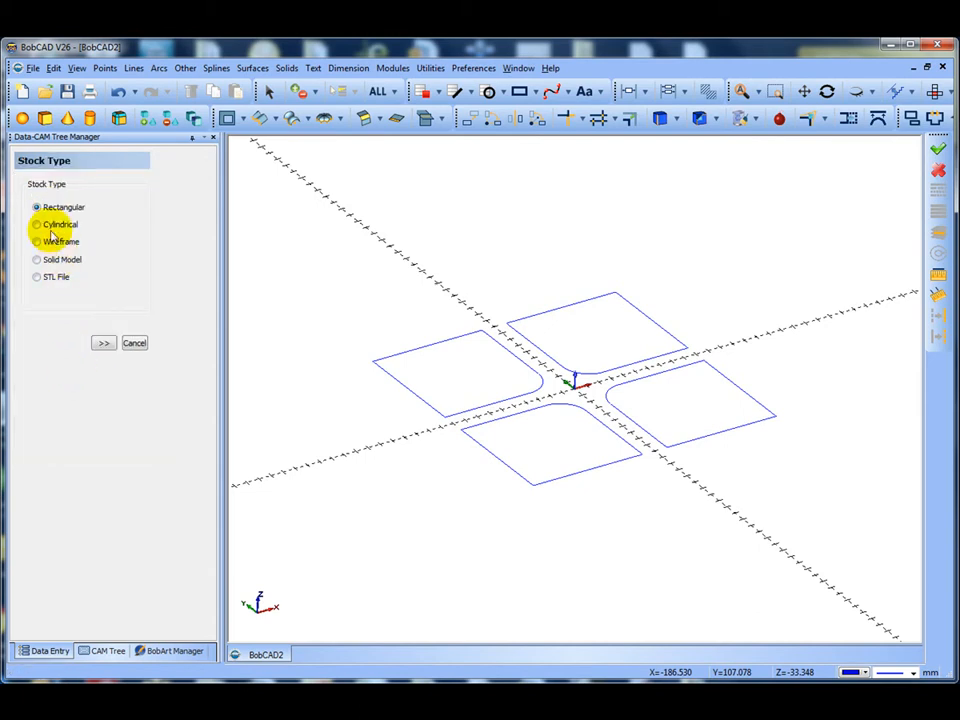
click(101, 344)
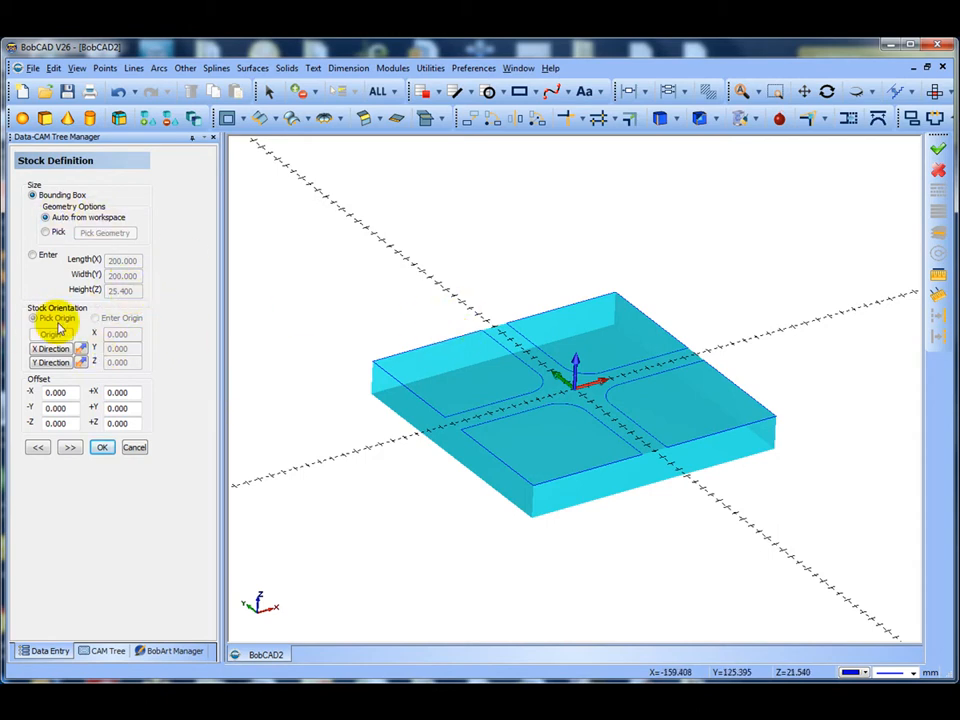
click(70, 448)
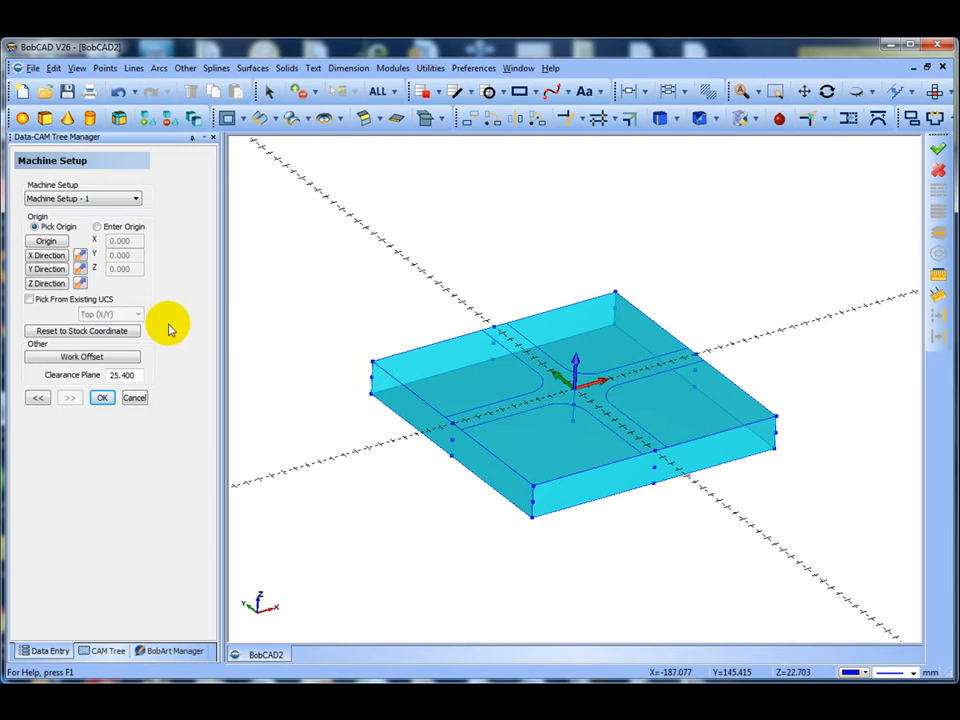
Try the machine setup origin at the stock's top corner X -100, Y 100, return it to X 0, Y 0, and accept the job.
click(32, 301)
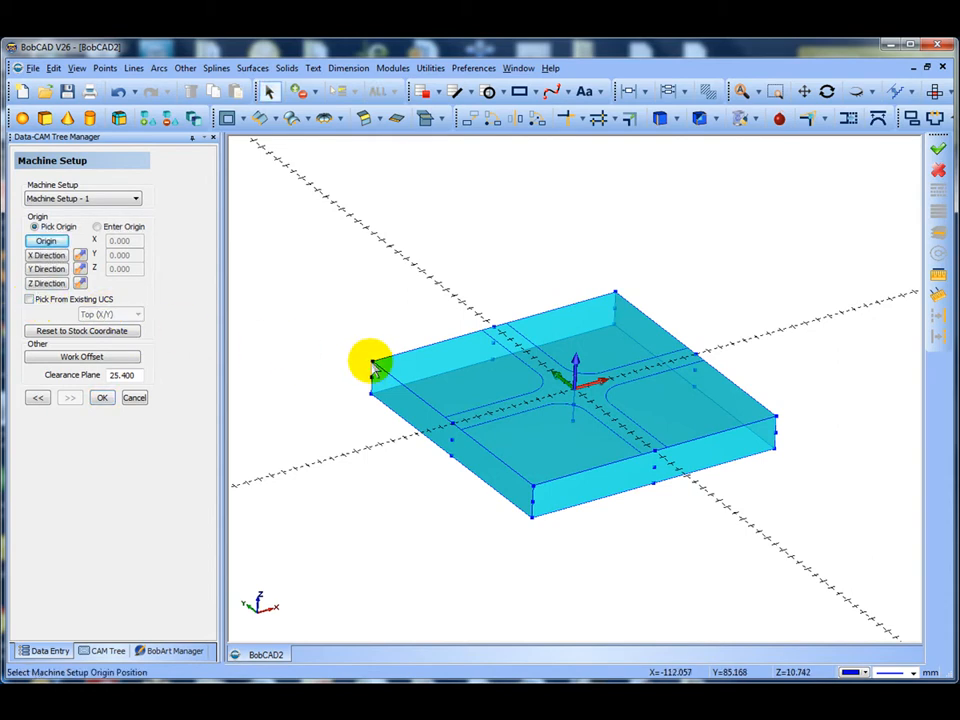
click(373, 368)
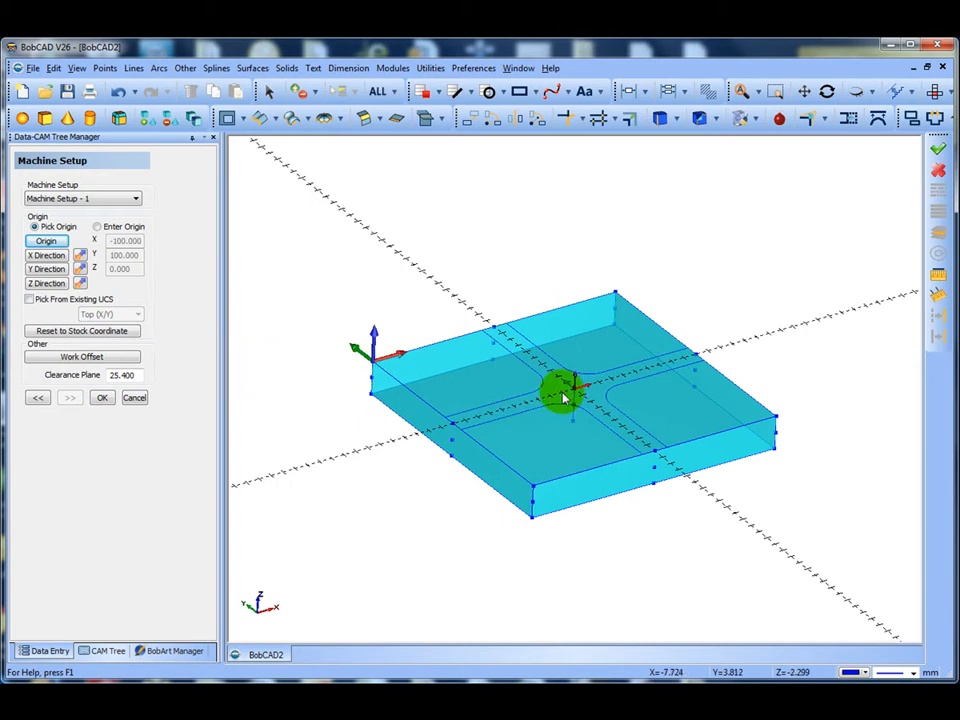
click(97, 227)
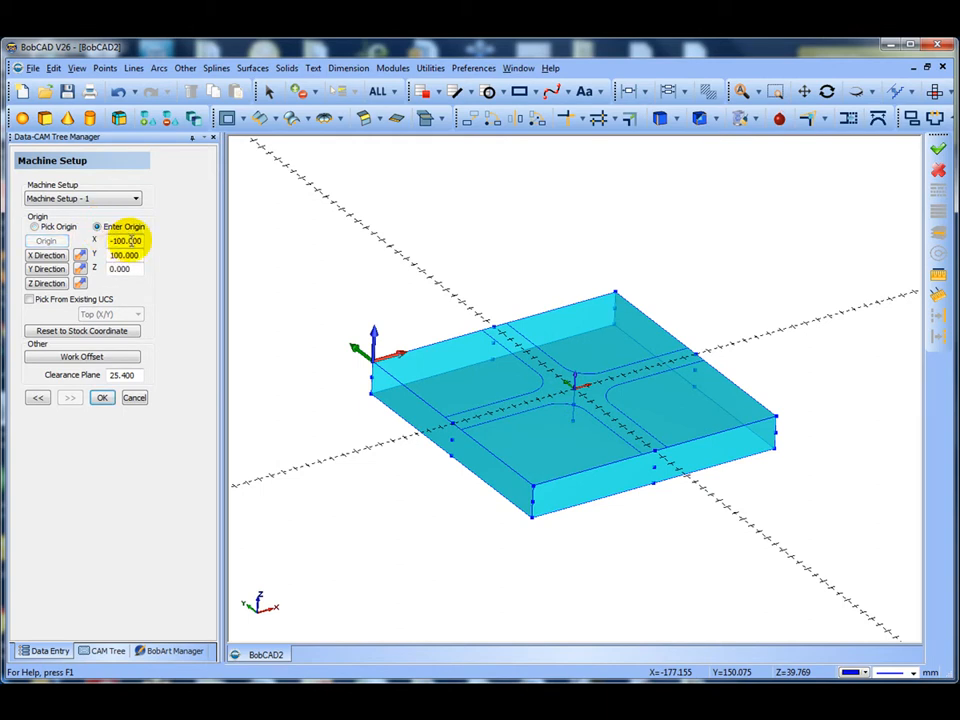
drag(142, 241, 76, 241)
text(0)
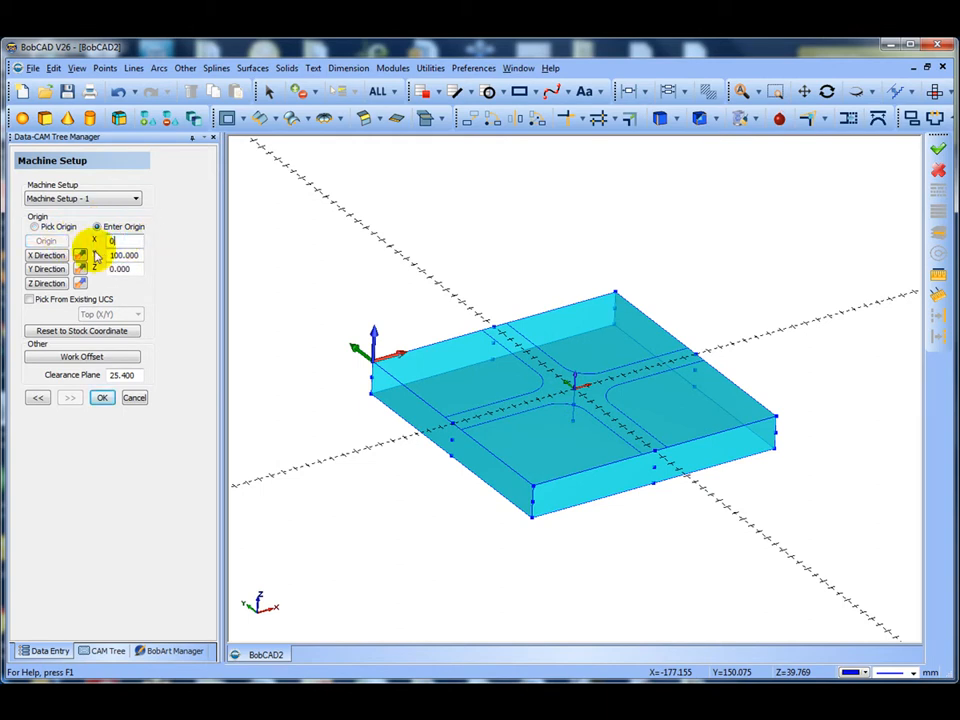
drag(140, 256, 73, 257)
text(0)
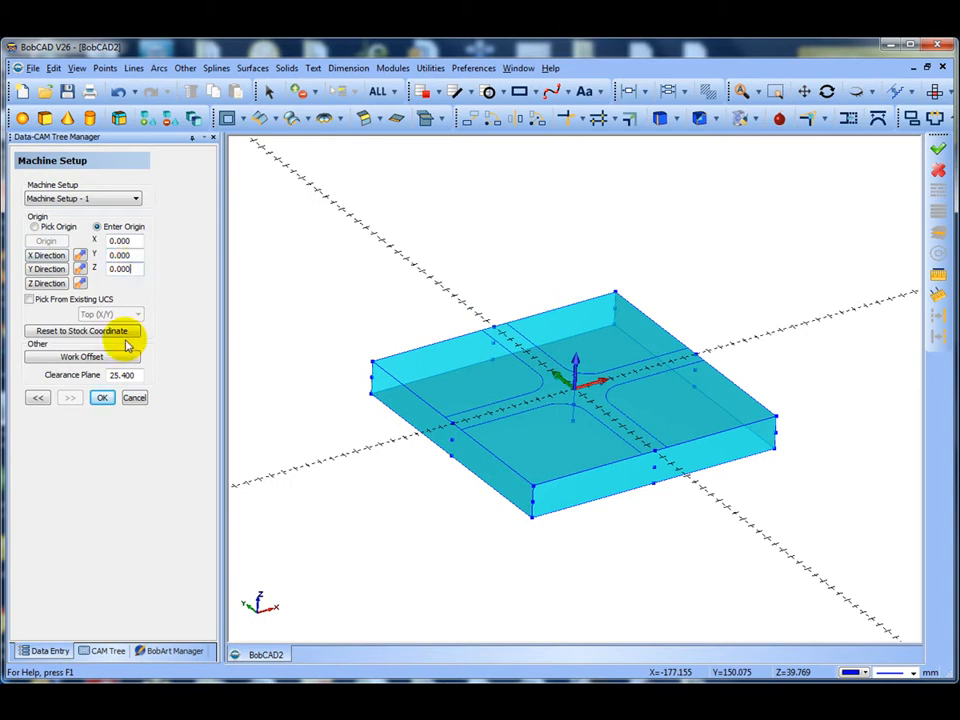
click(102, 397)
Raise the milling stock's transparency to nearly the highest level.
mouse_move(290, 413)
middle_down()
mouse_move(300, 450)
mouse_move(279, 409)
mouse_move(296, 429)
middle_up()
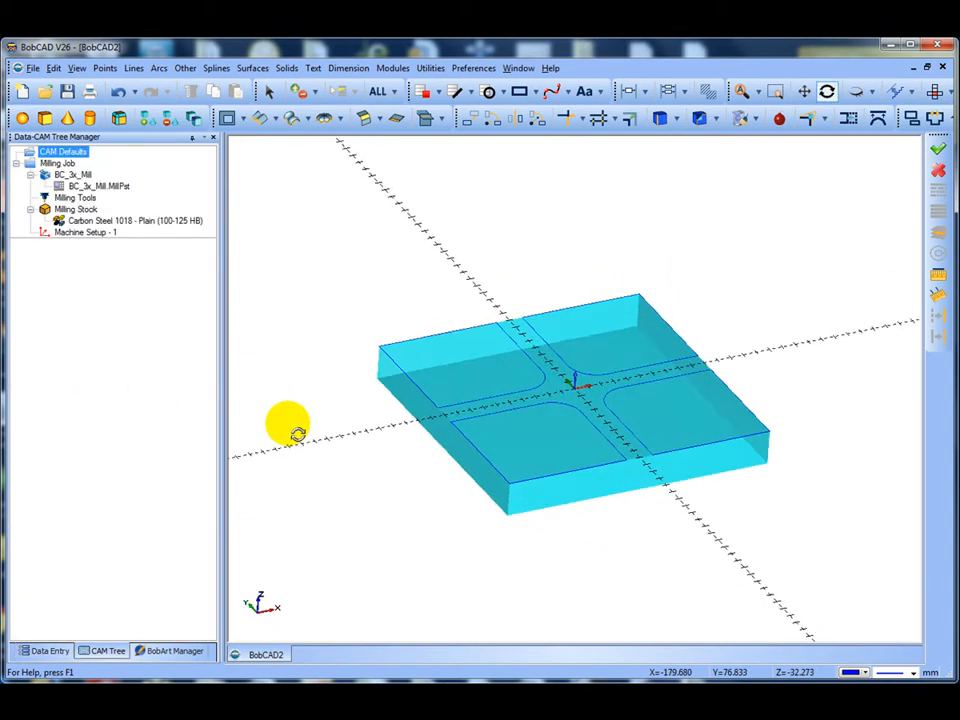
click(77, 210)
right_click(78, 212)
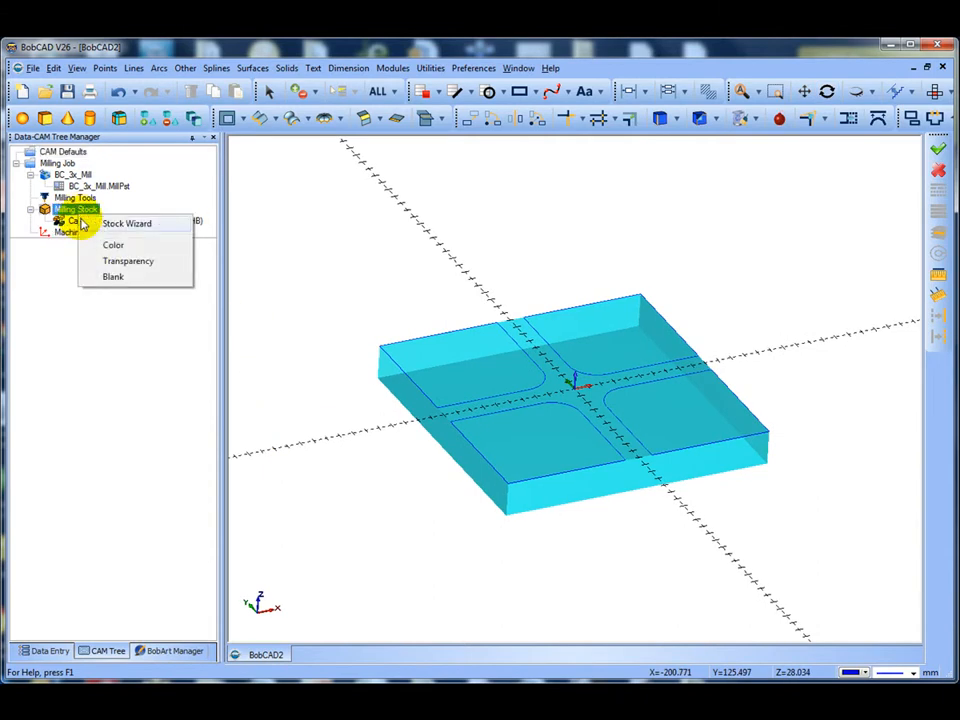
click(122, 259)
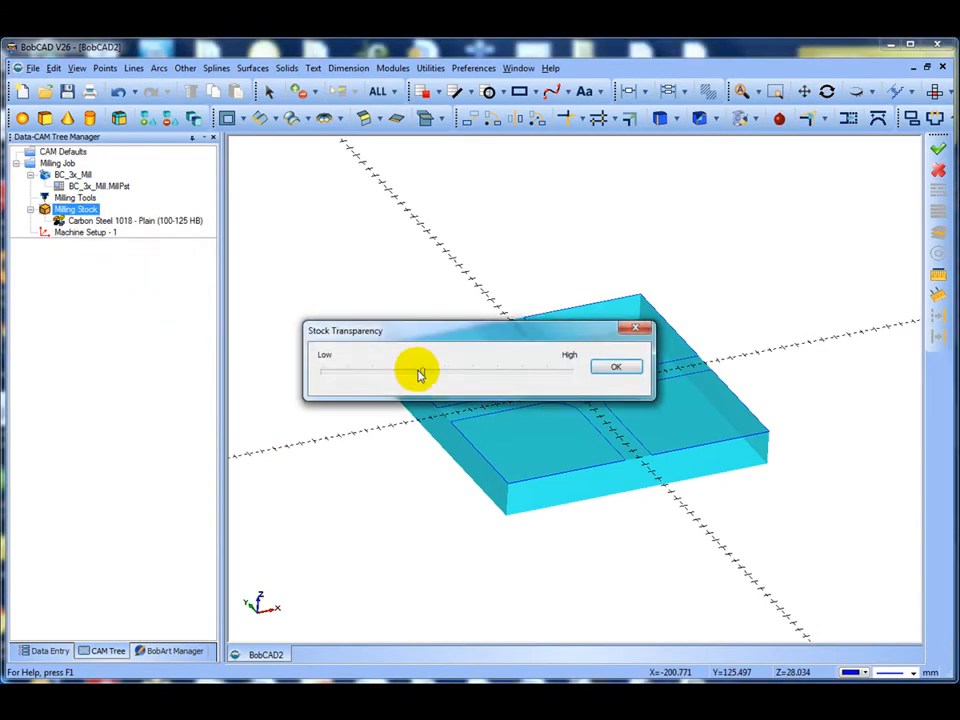
drag(421, 372, 546, 374)
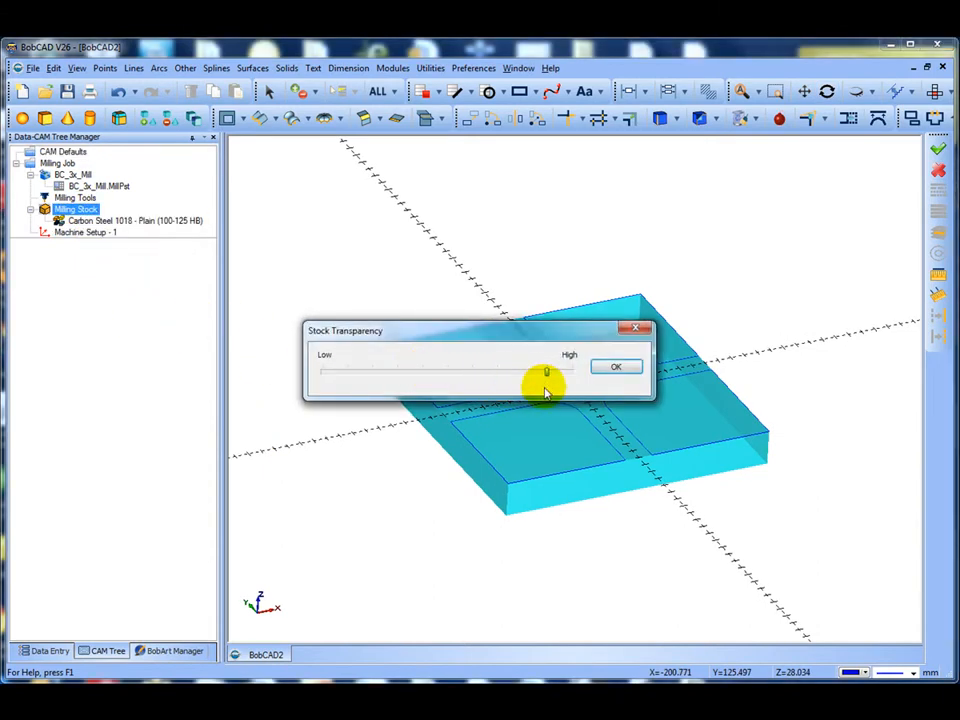
click(616, 367)
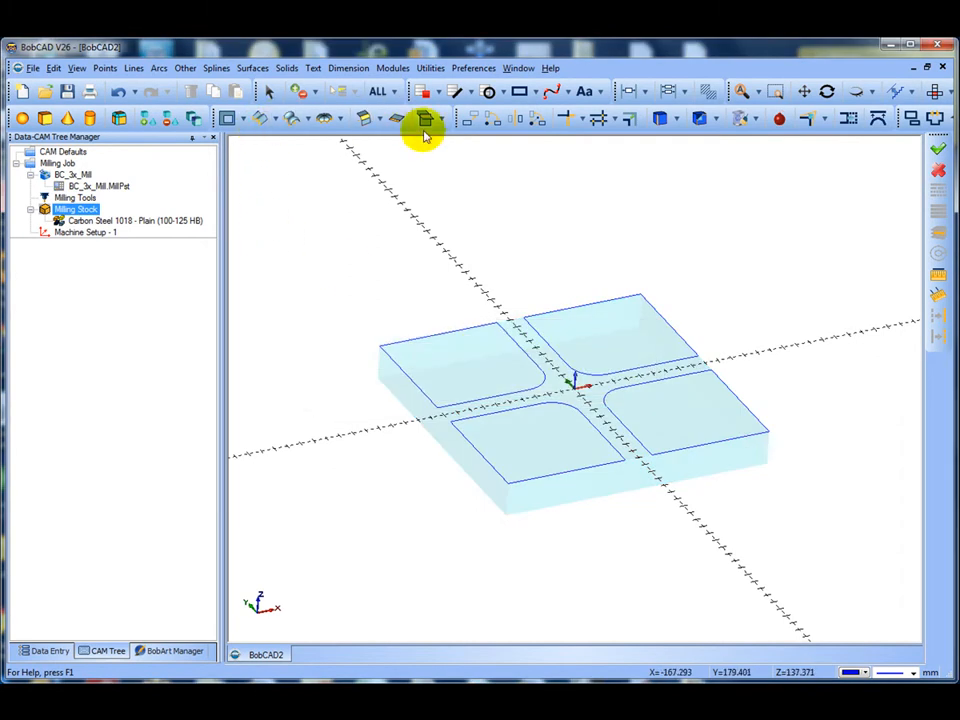
Start a Mill 2 Axis feature under Machine Setup - 1 and select all four filleted squares as its geometry.
click(745, 94)
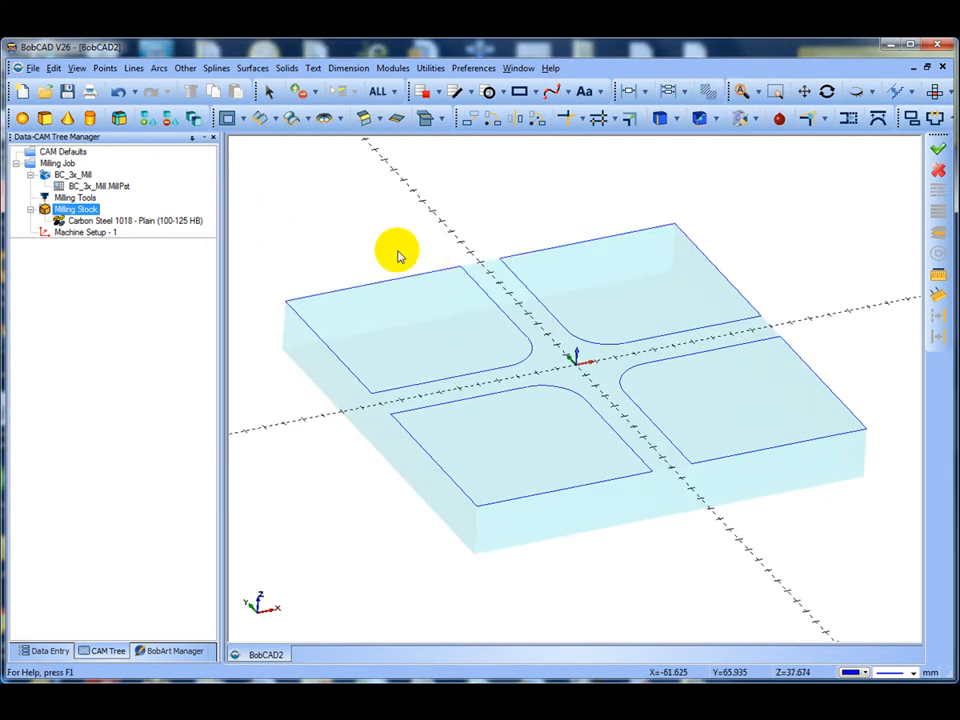
middle_drag(407, 264, 388, 249)
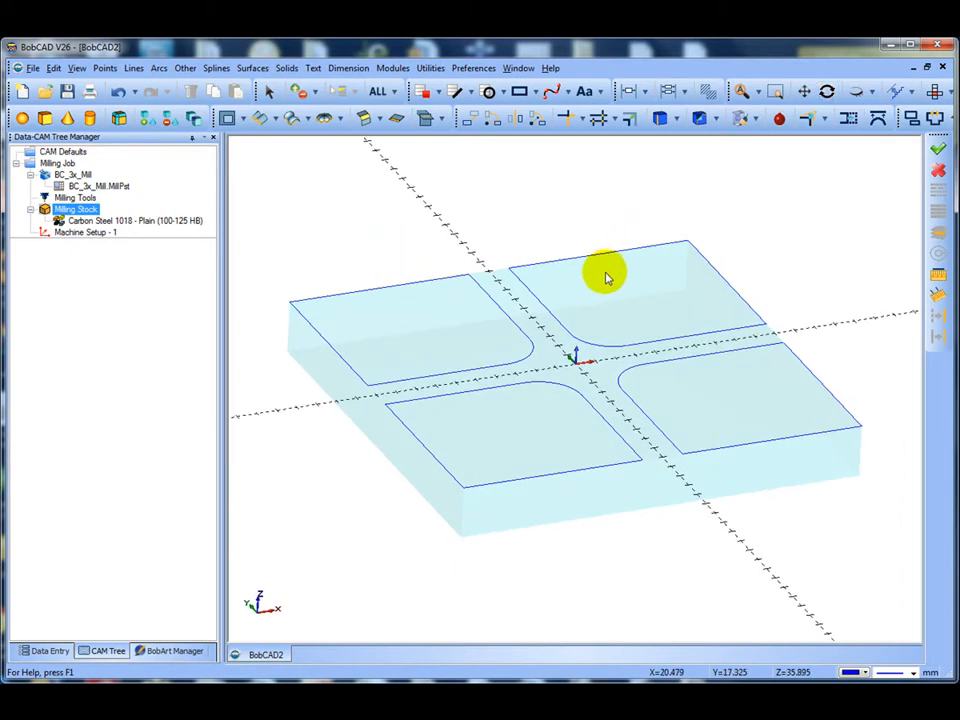
middle_drag(606, 285, 619, 266)
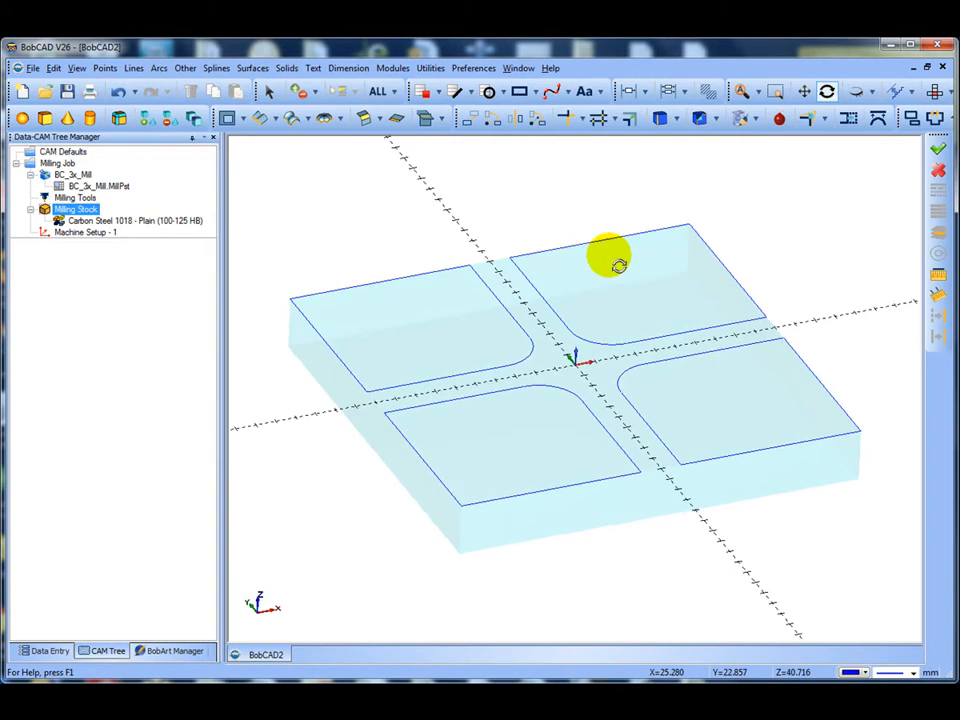
right_click(78, 234)
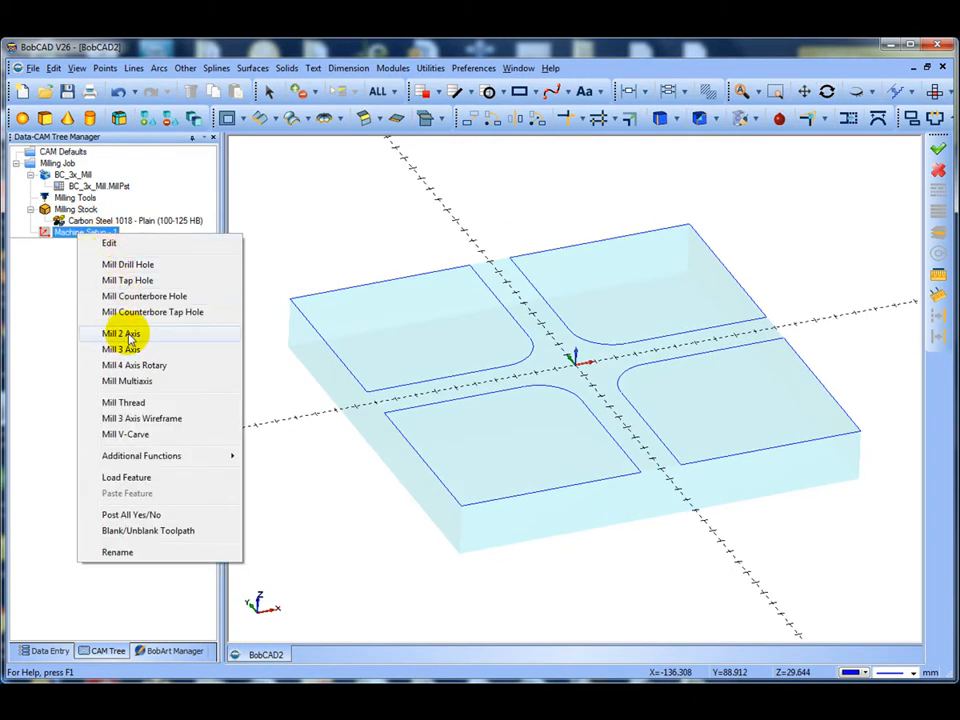
click(130, 335)
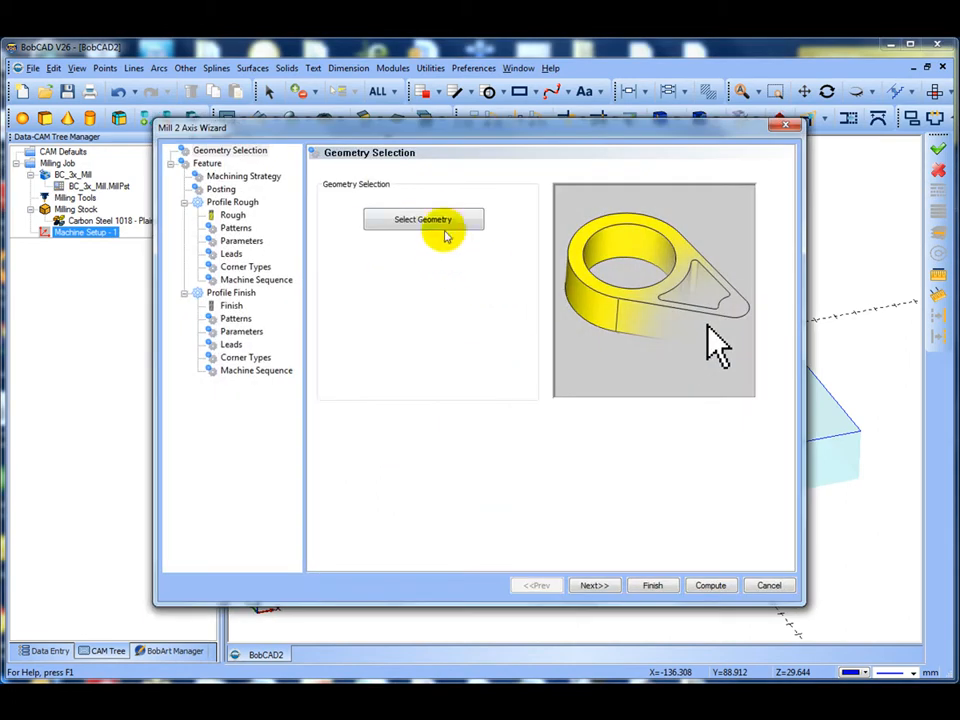
click(443, 229)
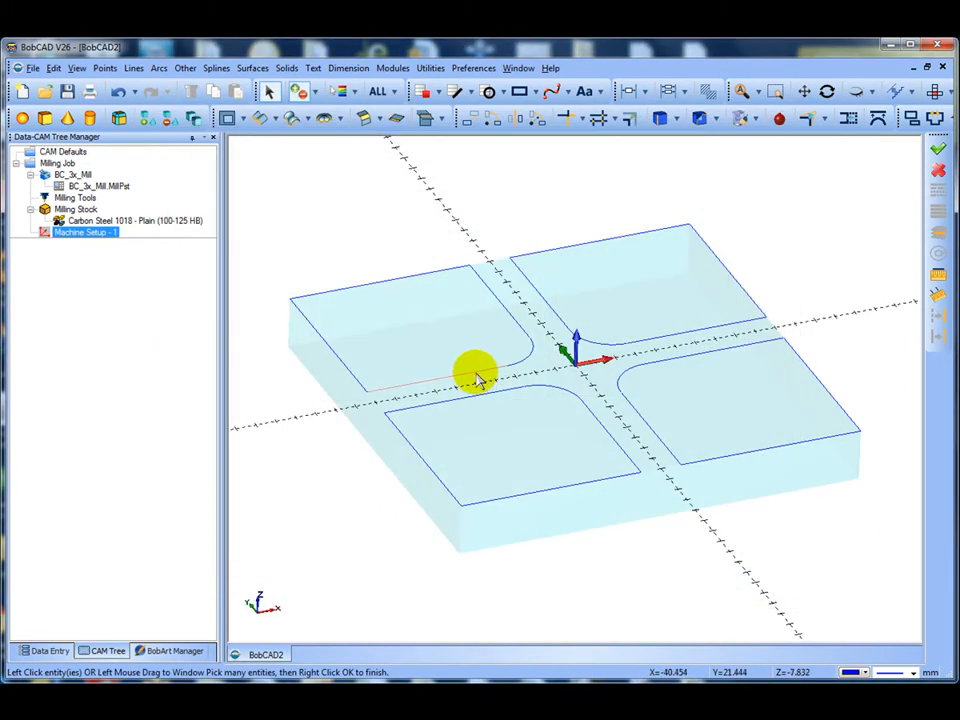
click(478, 380)
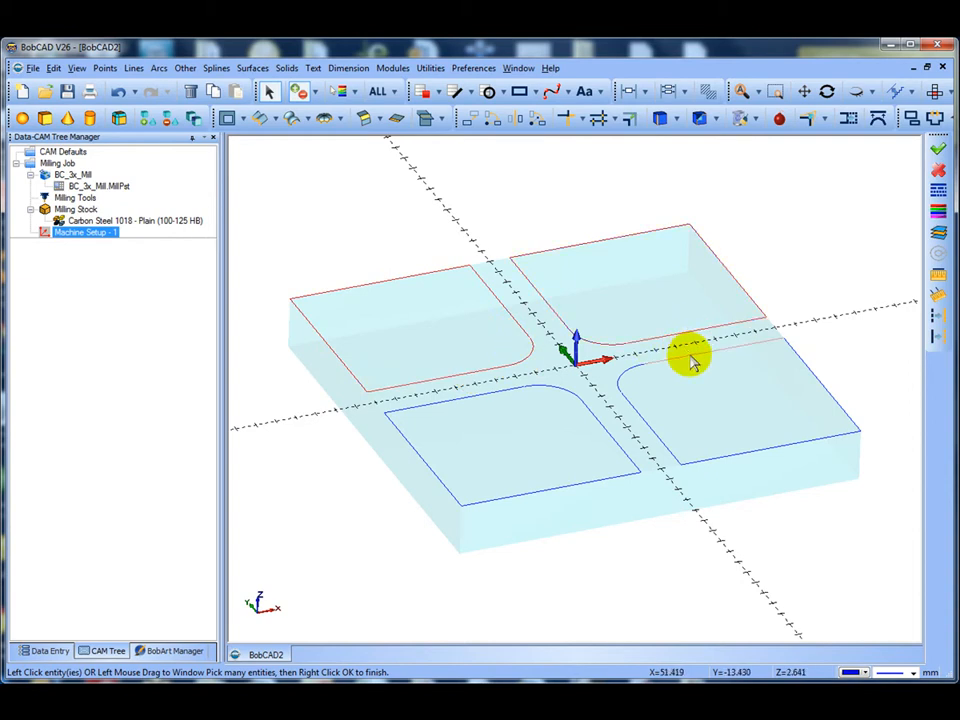
click(690, 358)
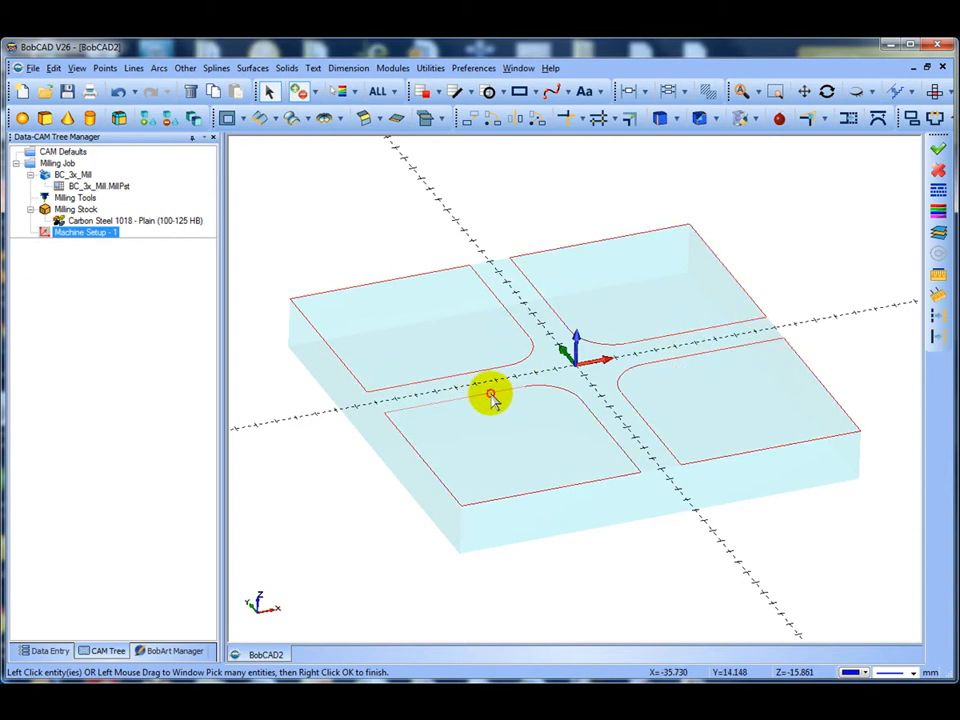
click(491, 396)
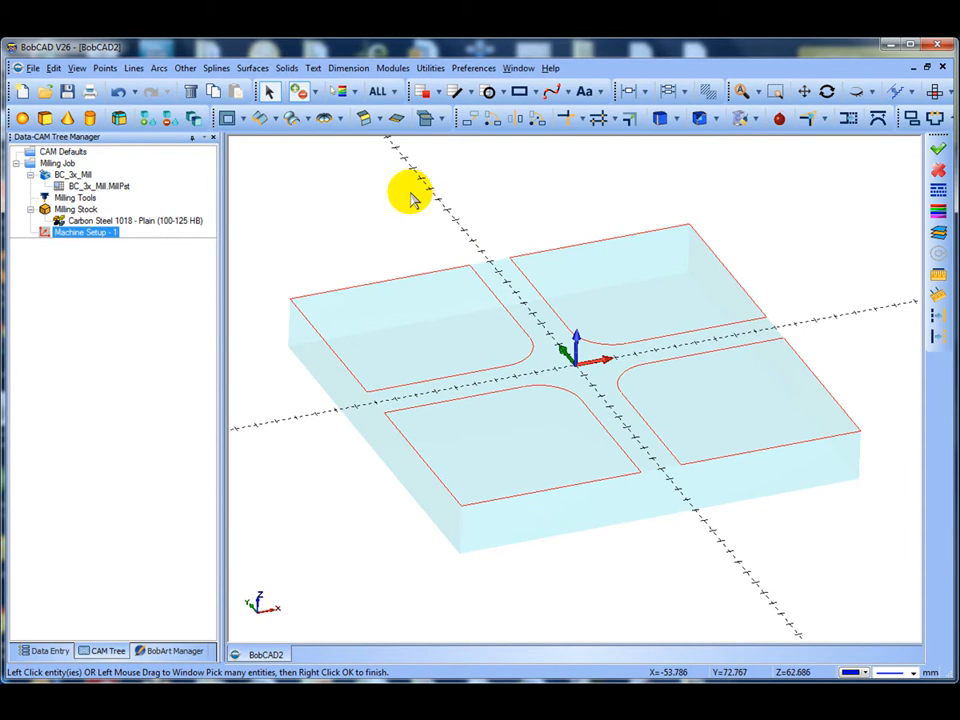
right_click(413, 197)
click(440, 203)
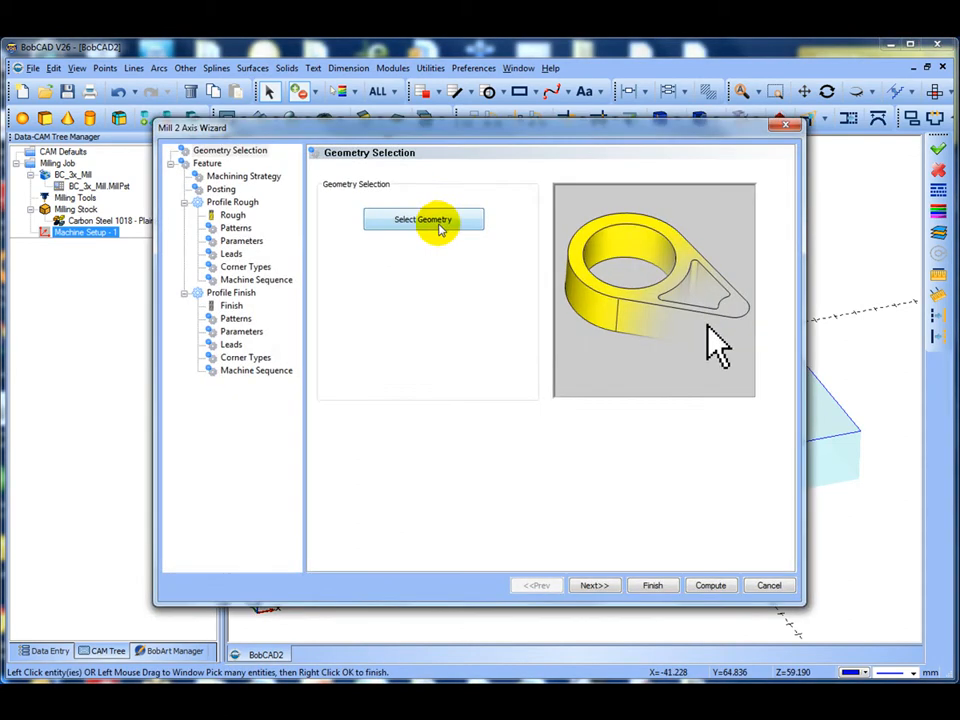
Set the feature's rapid plane to 10 mm and its feed plane to 2 mm.
click(592, 585)
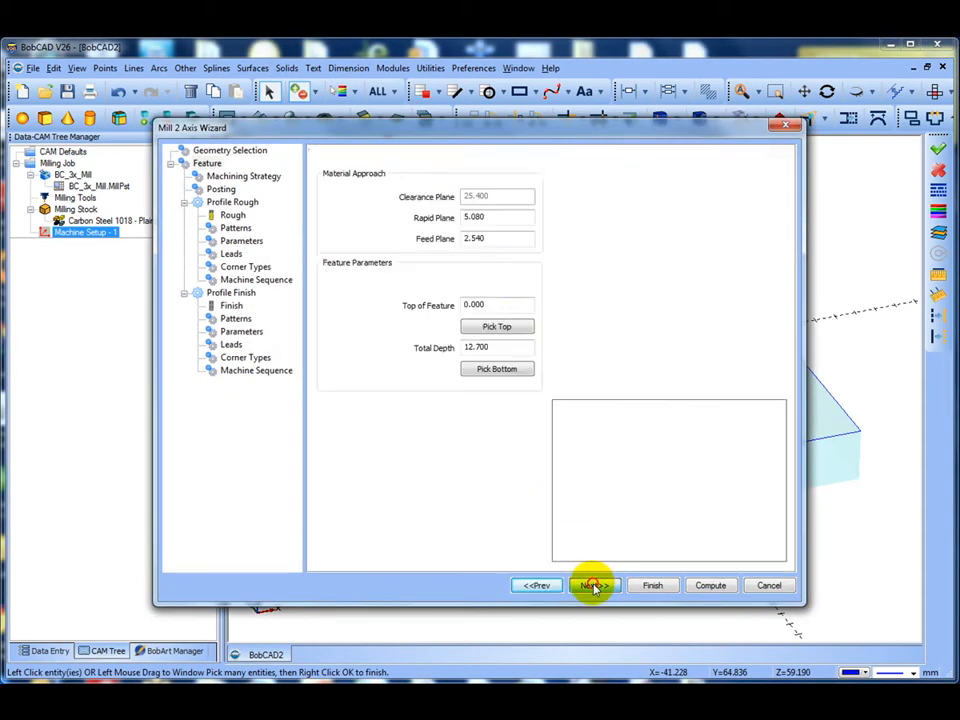
click(503, 217)
text(1)
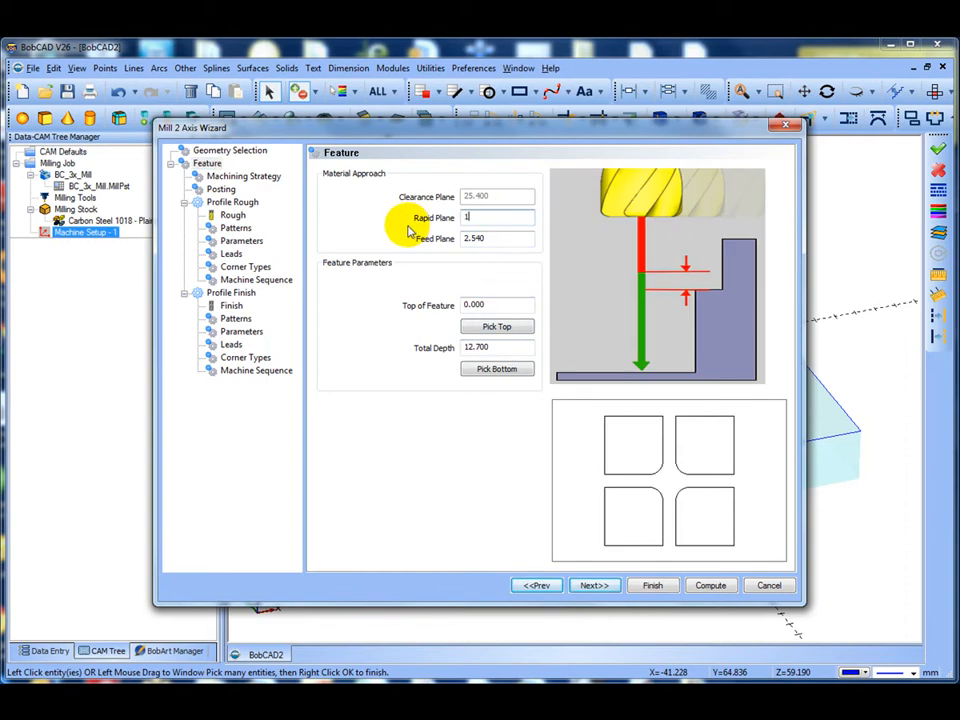
text(0)
key(Tab)
text(2)
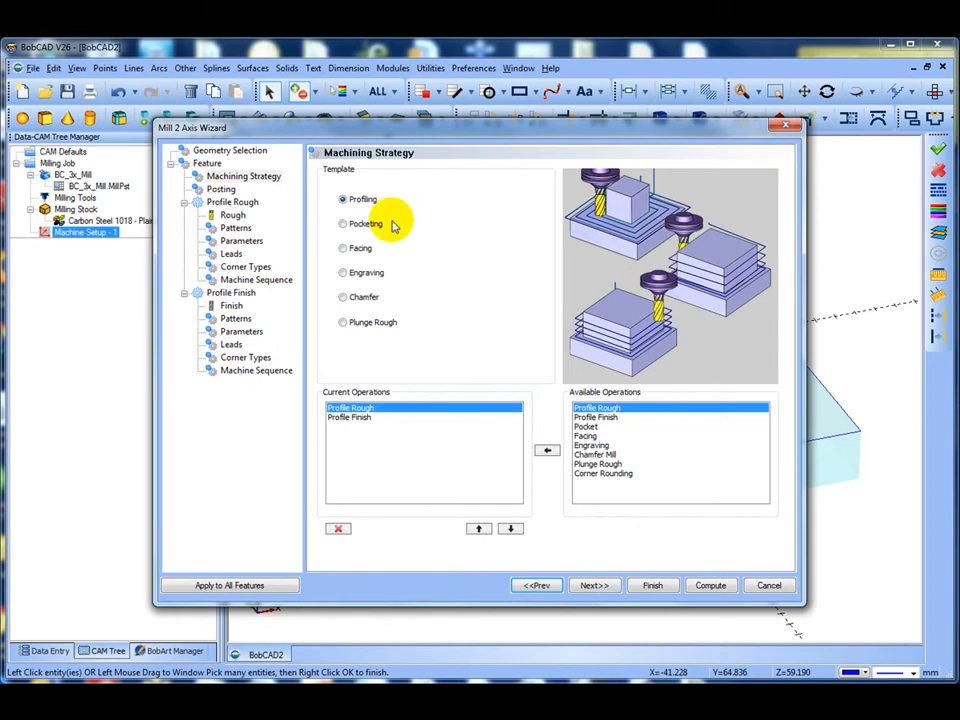
Apply the Pocketing machining strategy and remove the Profile Finish operation, leaving only the Pocket operation.
click(344, 223)
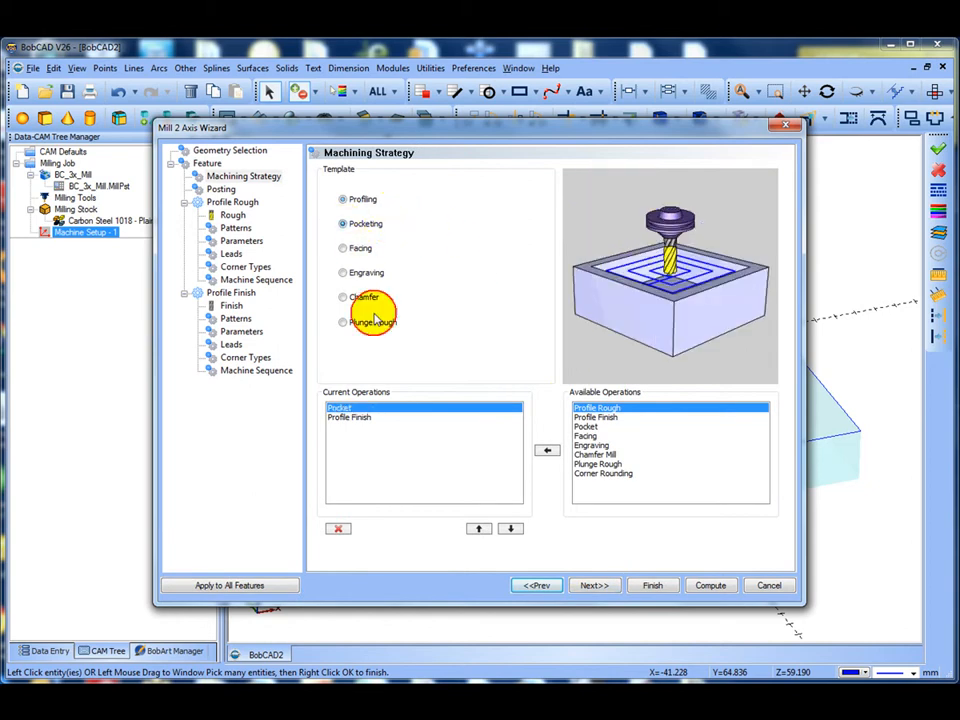
click(350, 418)
click(338, 528)
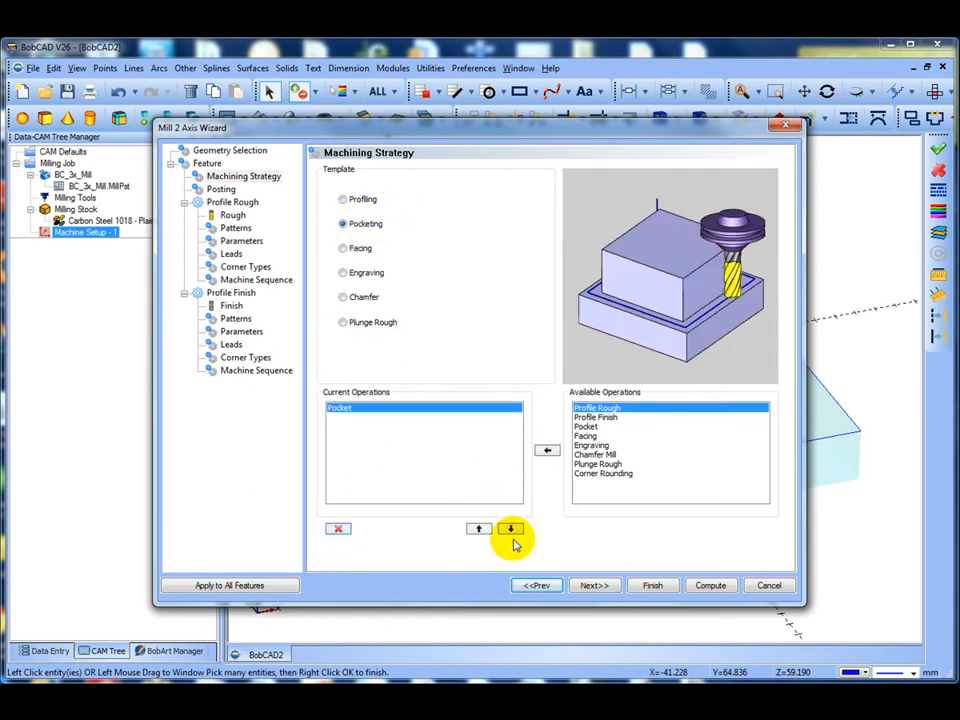
click(597, 587)
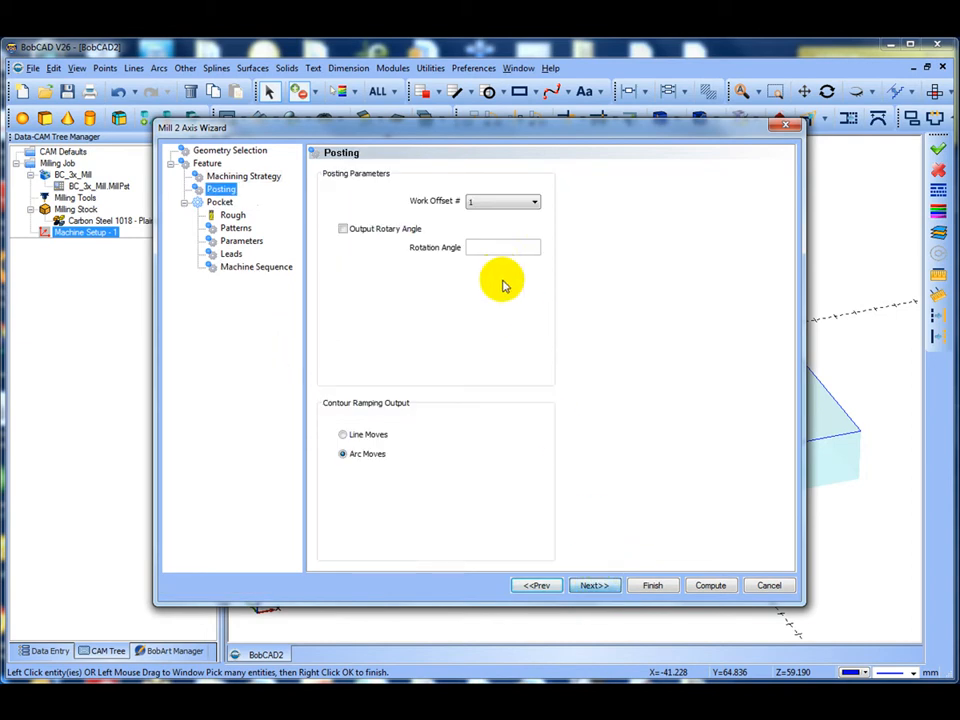
Set the pocket pattern to Advanced Pocket with Adaptive Roughing and a 10% stepover.
click(588, 585)
click(498, 223)
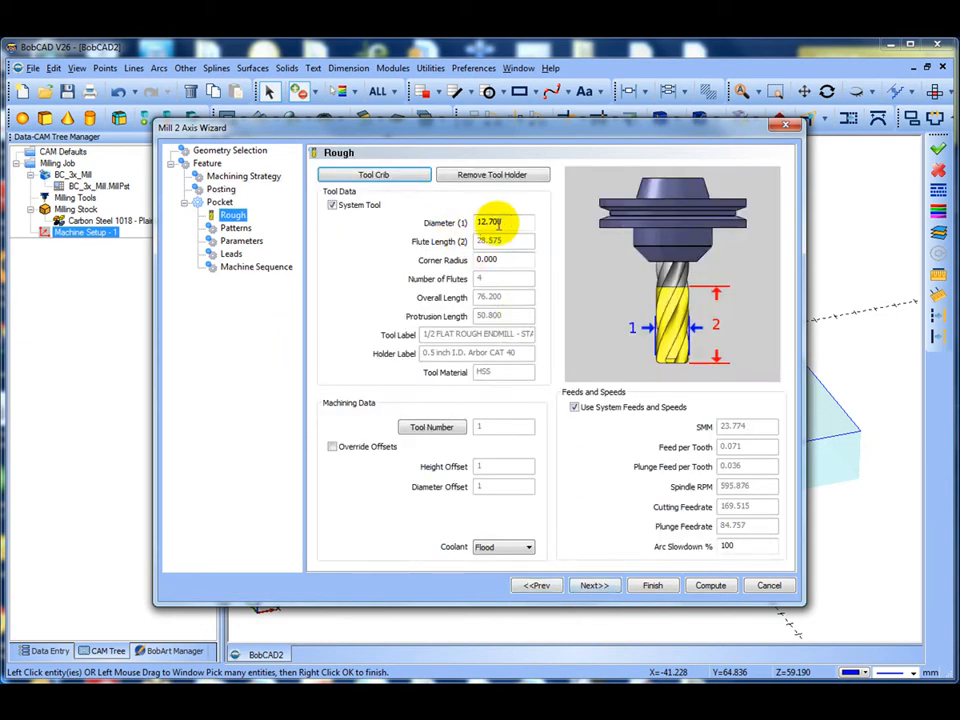
drag(507, 221, 450, 282)
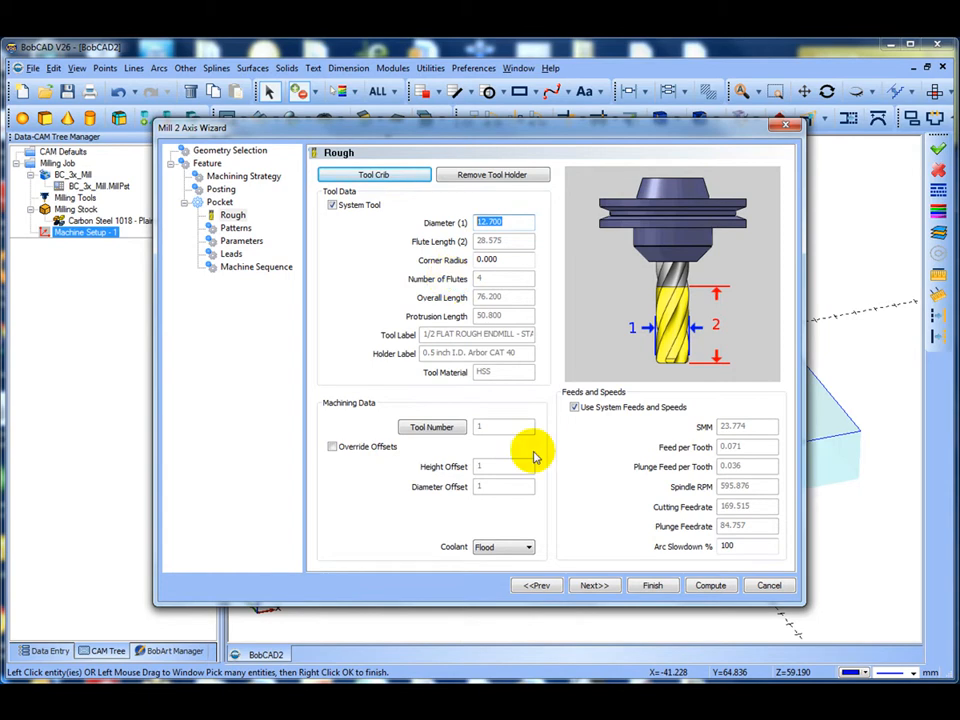
click(595, 586)
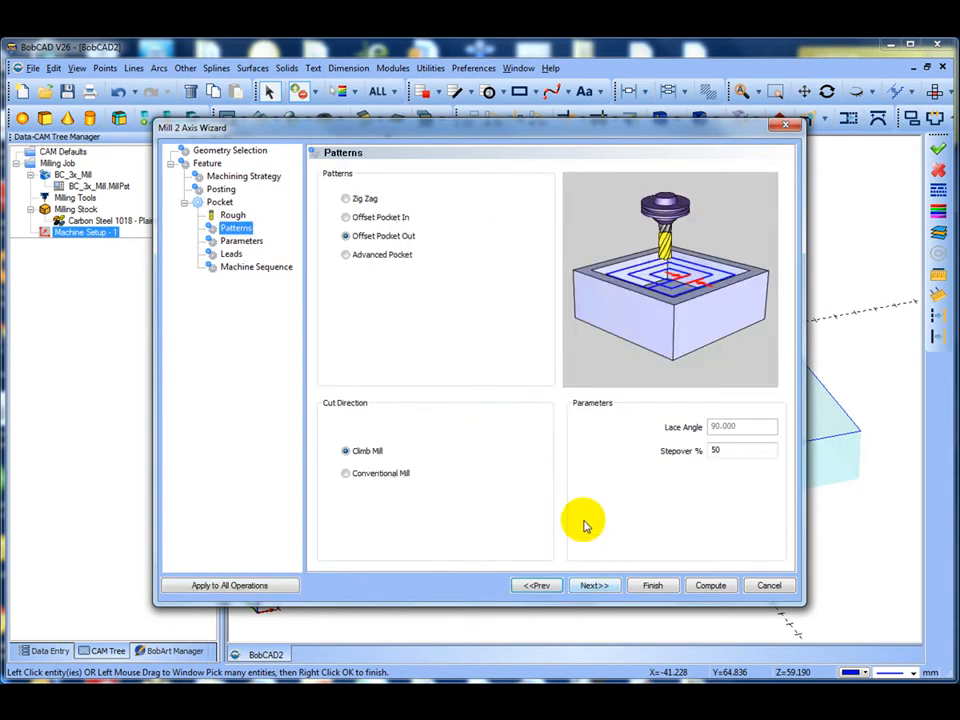
click(346, 256)
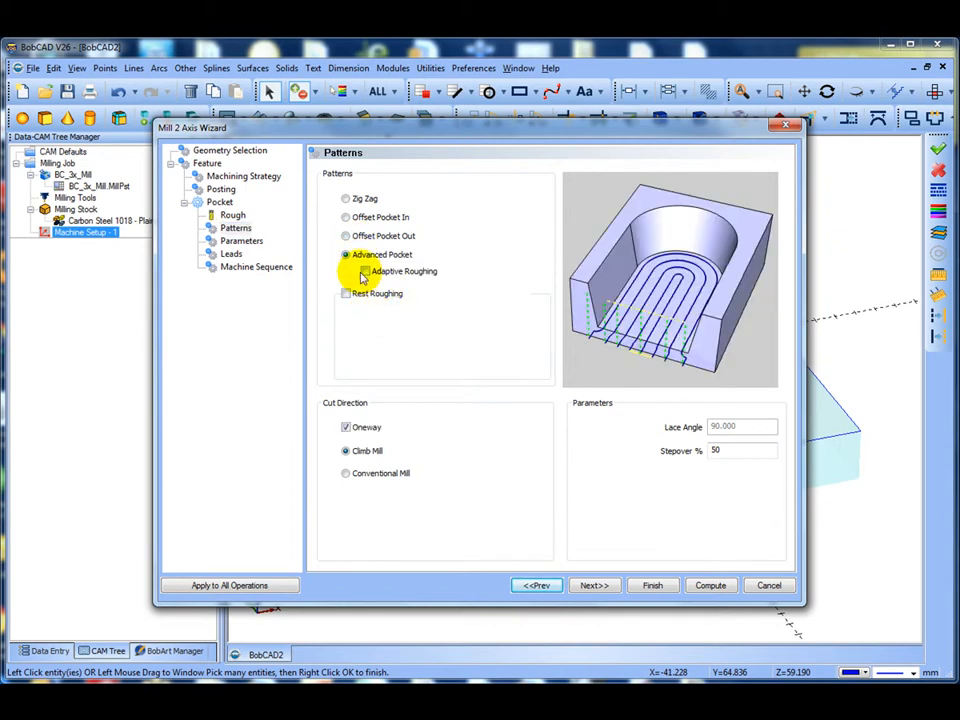
click(364, 272)
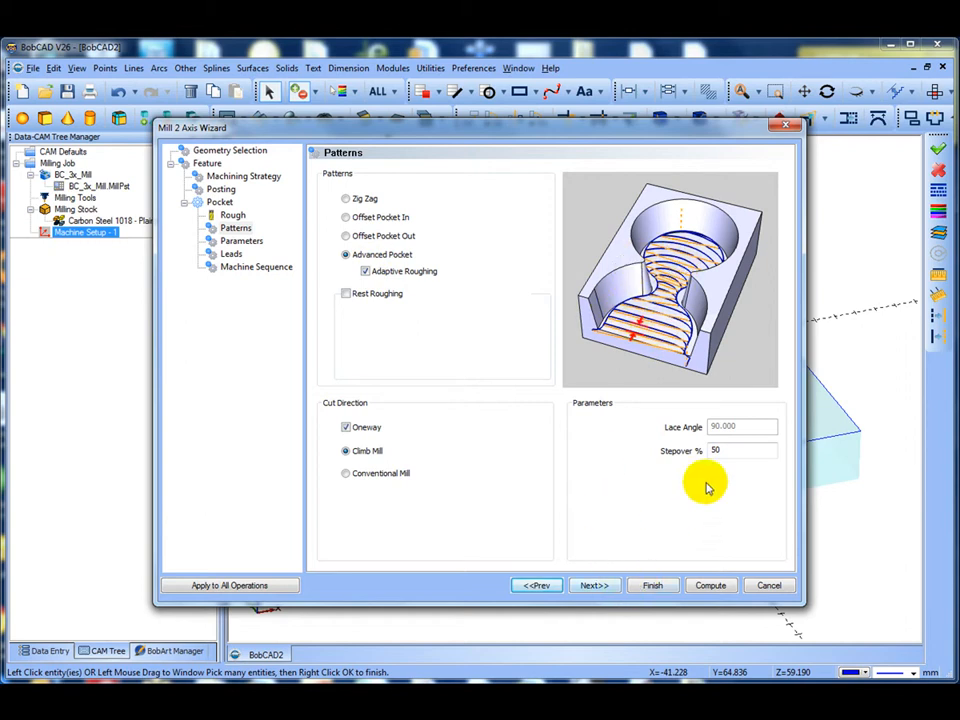
double_click(729, 450)
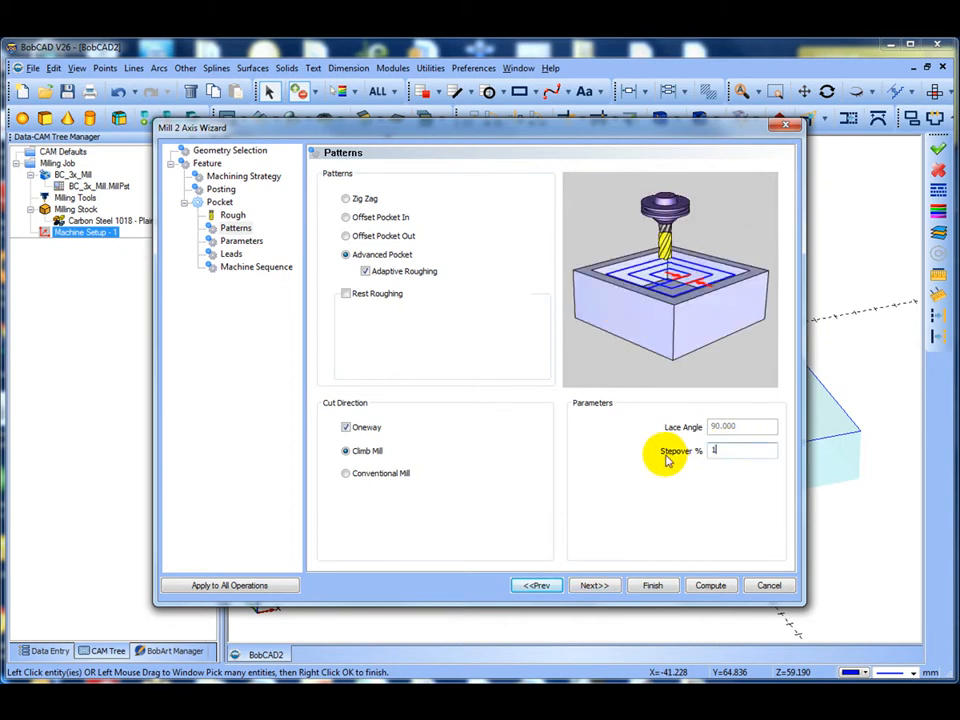
text(10)
Set the pocket's side allowance to 0.5 mm and use a spiral material entry with a 5 mm radius.
click(605, 582)
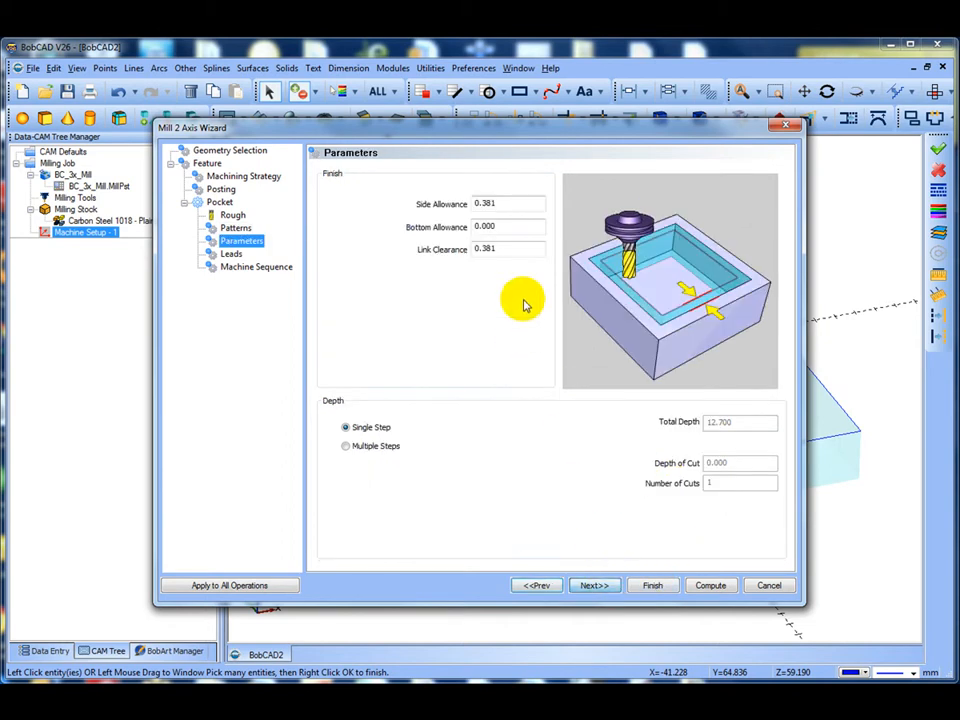
drag(510, 206, 446, 208)
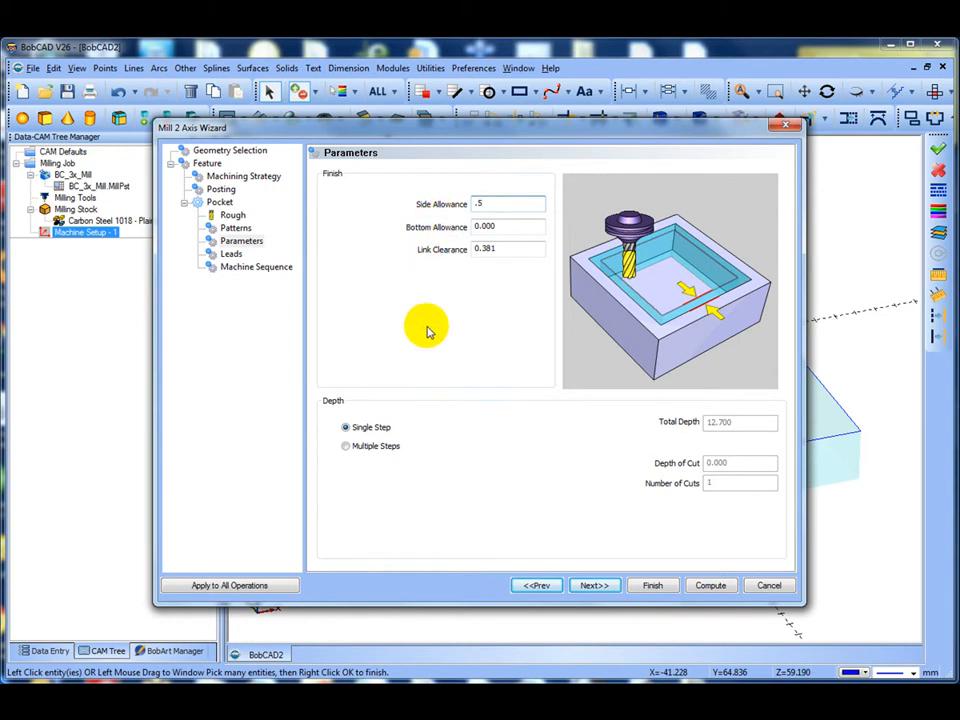
click(606, 582)
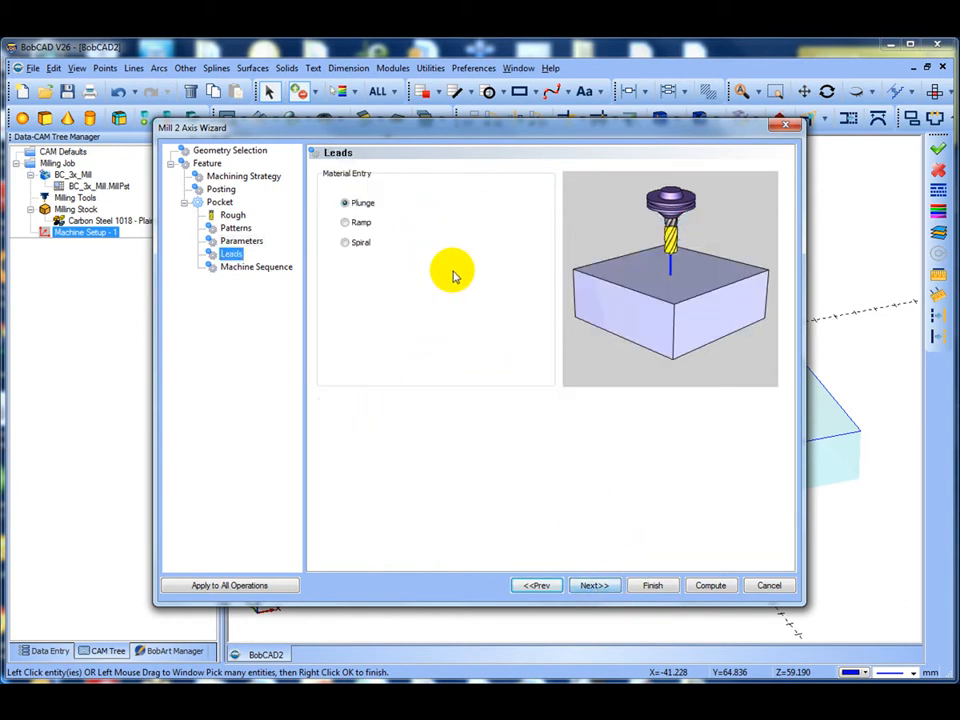
click(347, 245)
drag(514, 322, 437, 325)
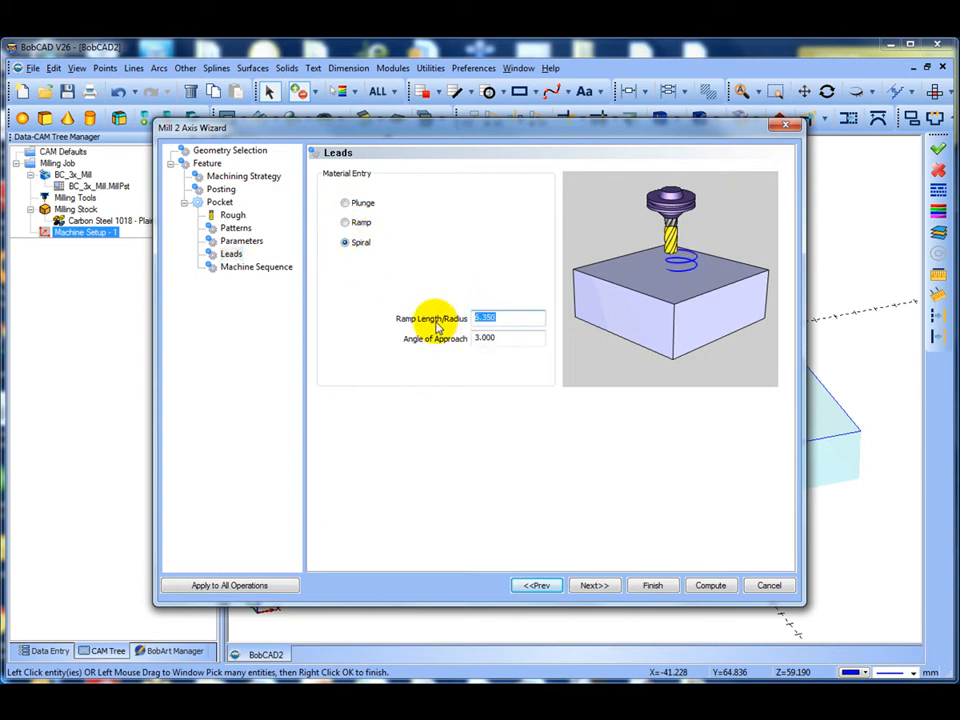
text(5)
Keep the Closest sort order and compute the pocket toolpath for the four squares.
click(606, 584)
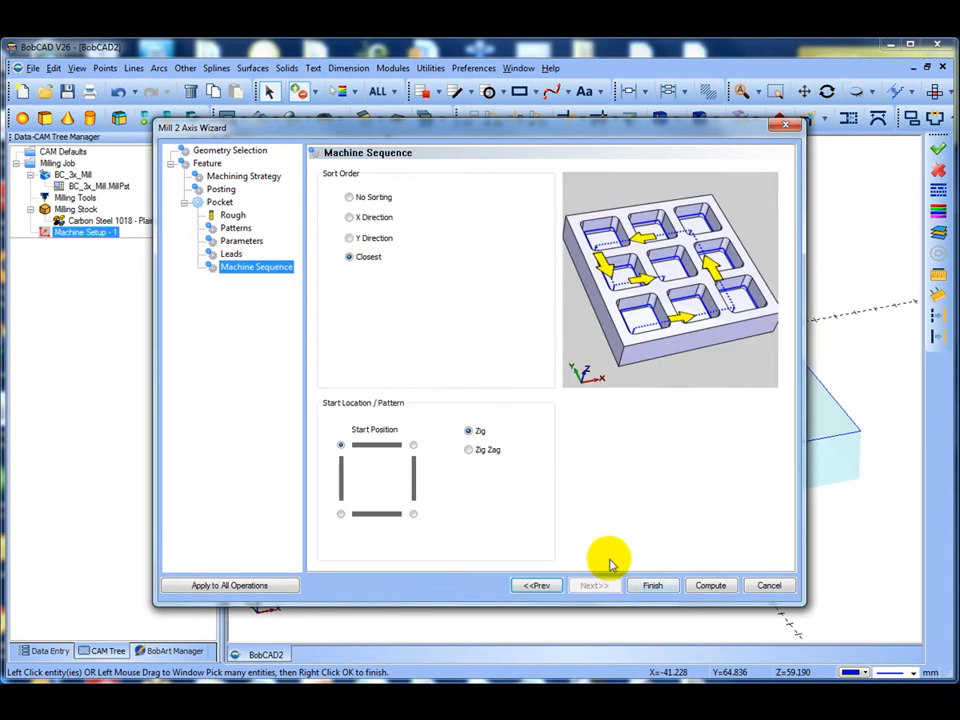
click(710, 587)
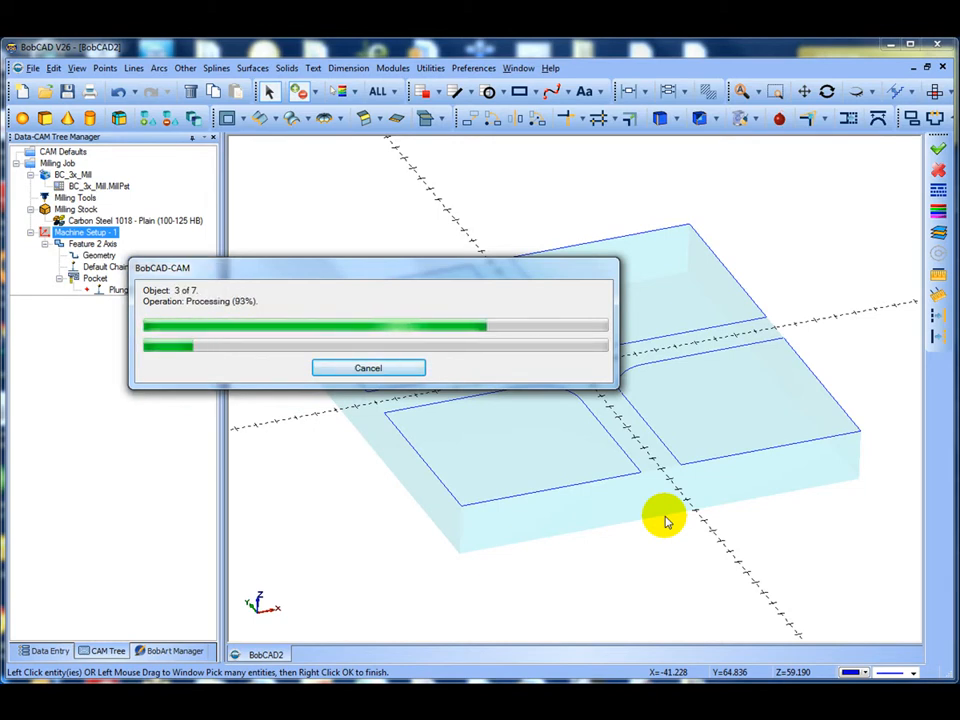
mouse_move(604, 339)
middle_down()
mouse_move(600, 369)
mouse_move(612, 398)
mouse_move(533, 372)
mouse_move(572, 381)
mouse_move(609, 370)
mouse_move(596, 358)
mouse_move(605, 320)
middle_up()
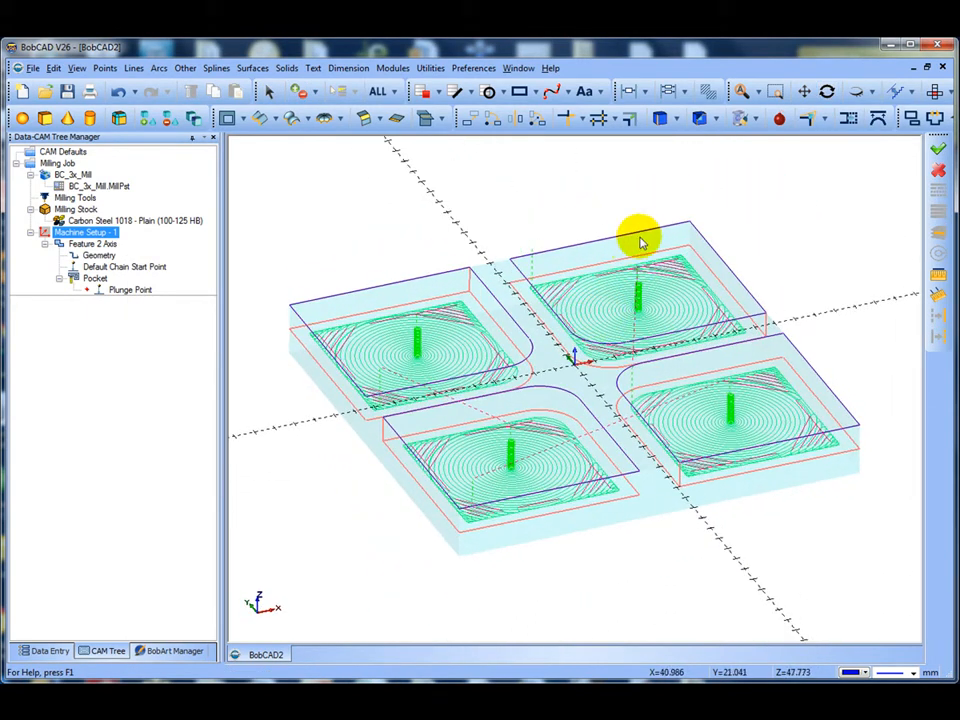
Play the mill simulation of the pocket with the machine and toolpath hidden, adjusting the playback speed.
click(392, 67)
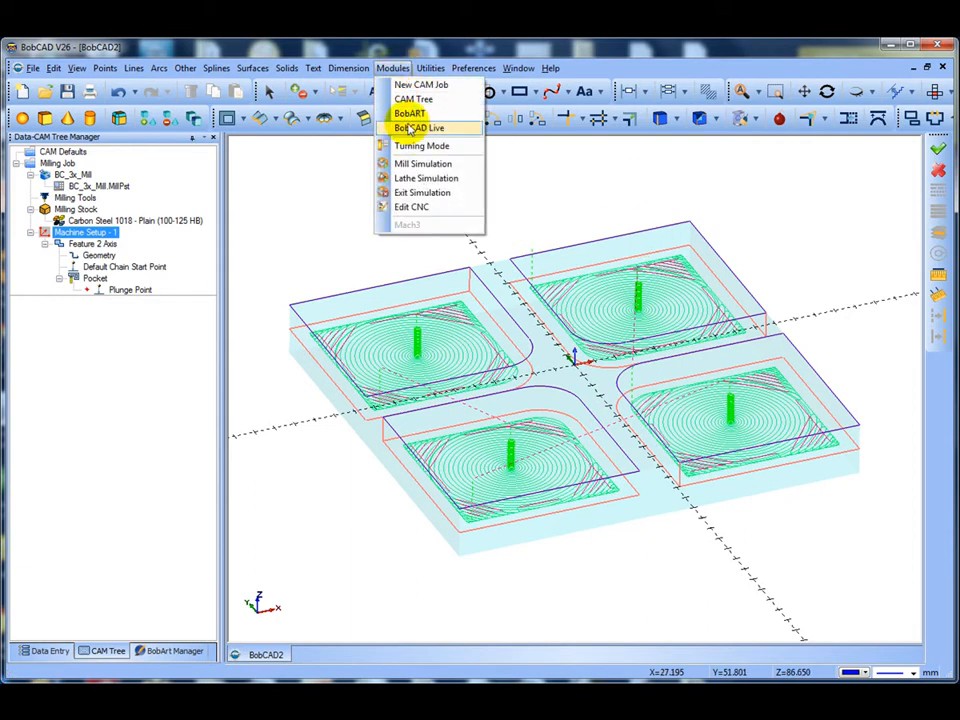
click(421, 164)
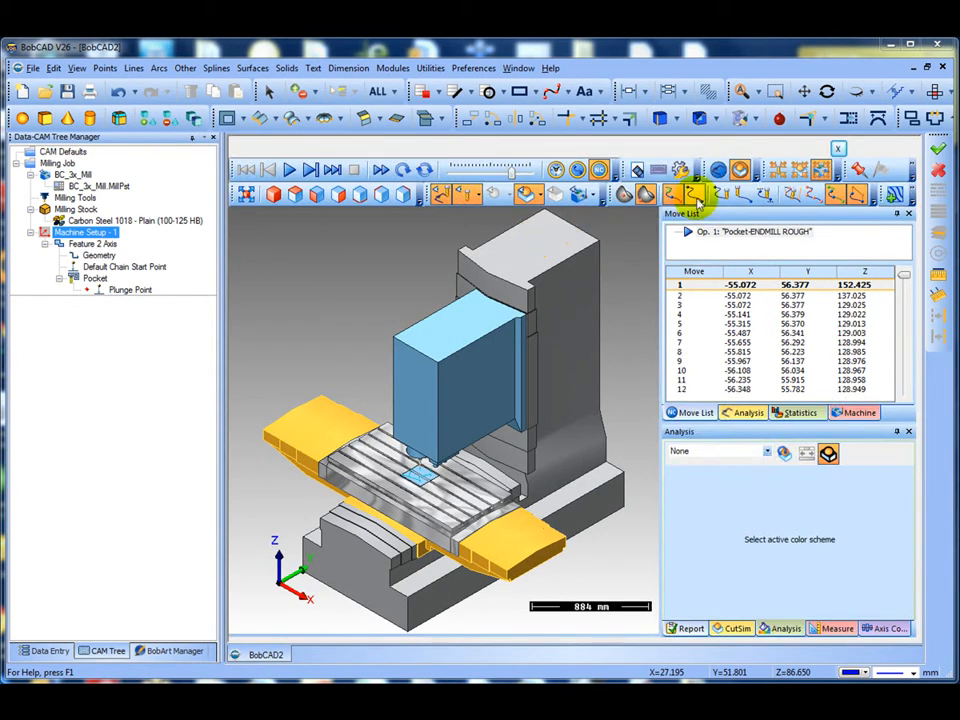
click(795, 170)
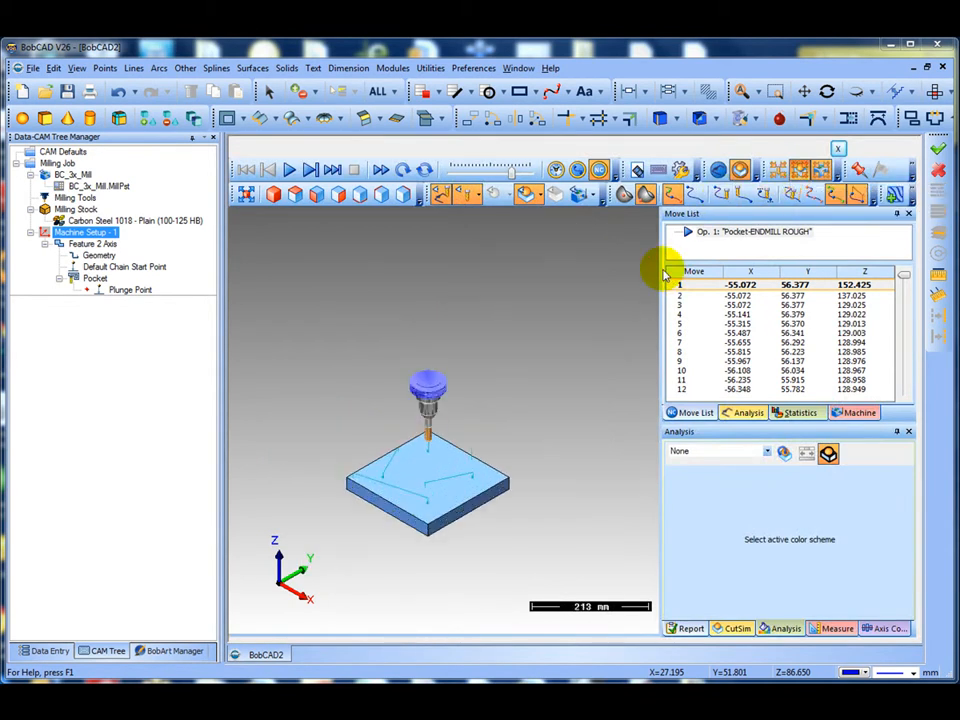
click(440, 192)
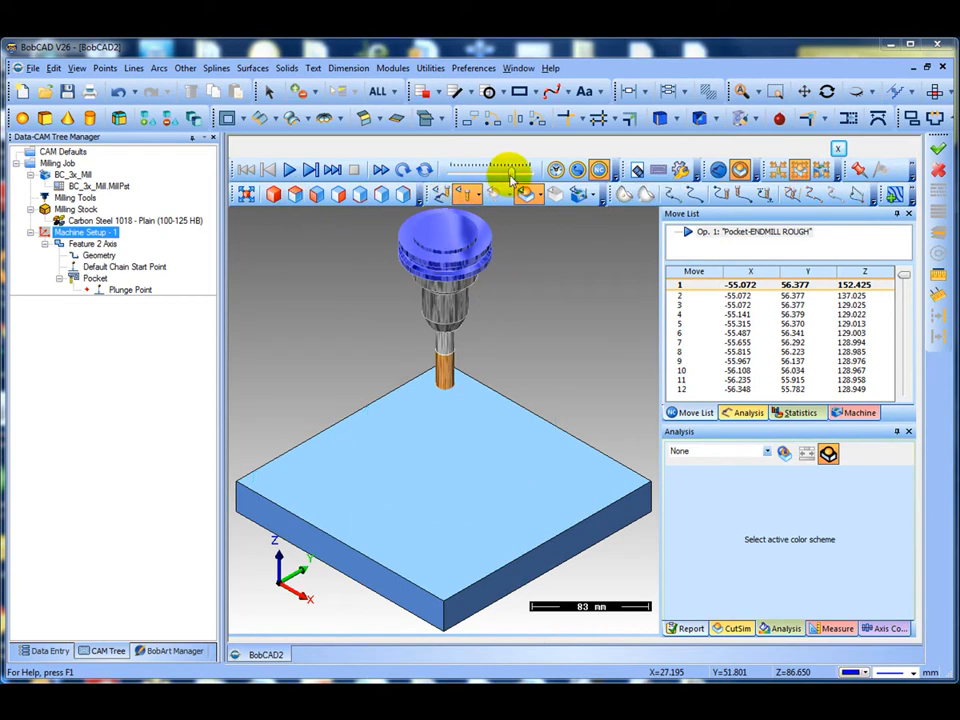
drag(511, 176, 494, 180)
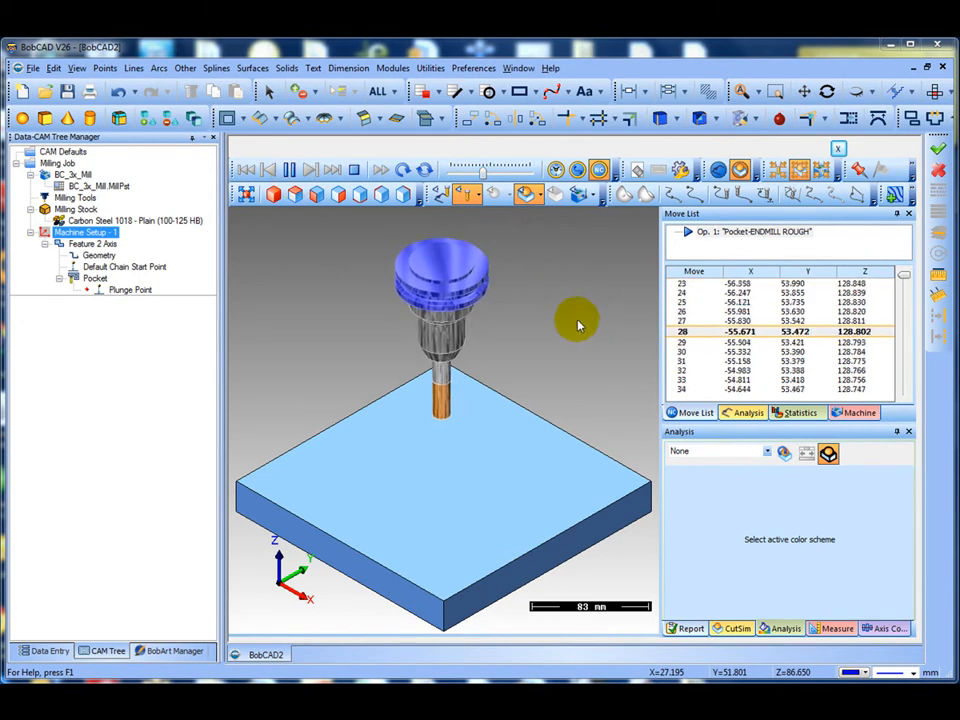
drag(483, 176, 490, 175)
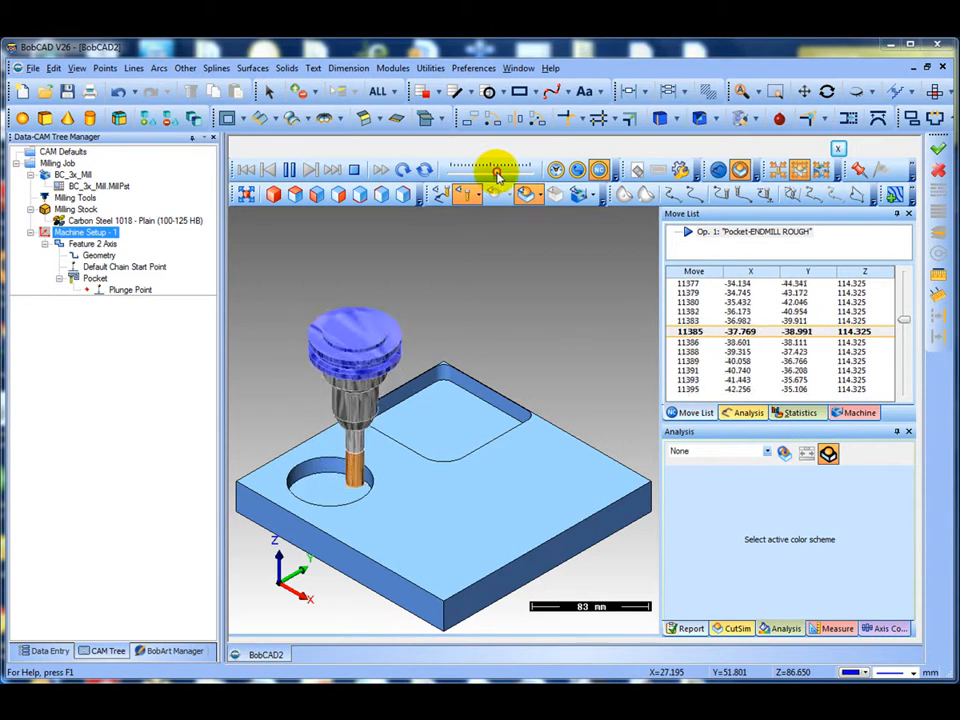
Run the simulation to the end at a faster playback speed, query a point in one machined pocket and exit the simulation.
drag(497, 175, 524, 175)
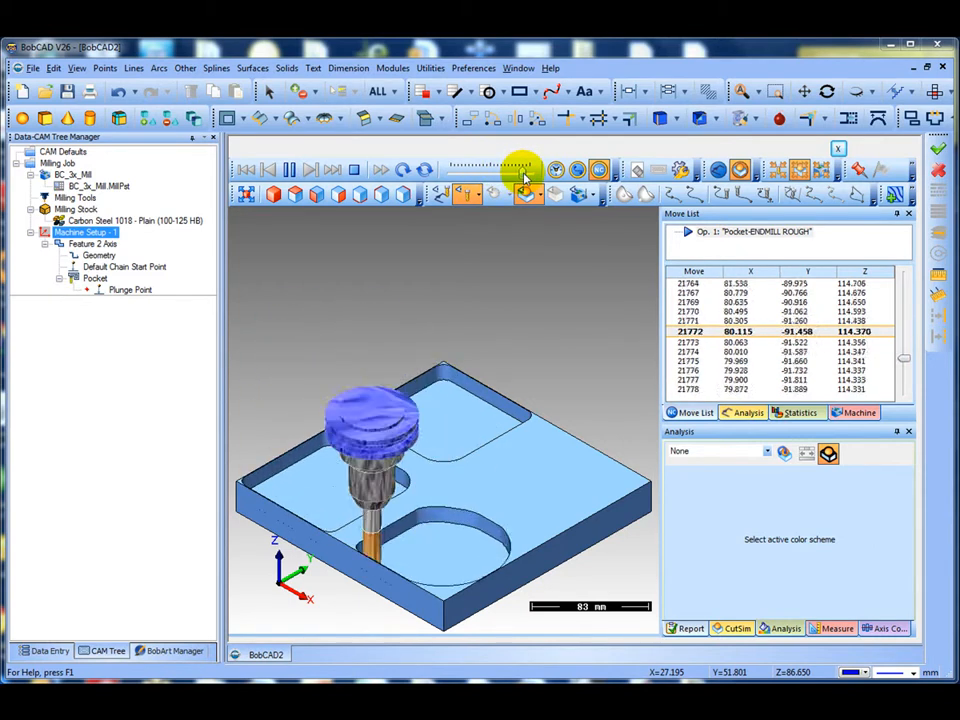
middle_drag(472, 419, 535, 427)
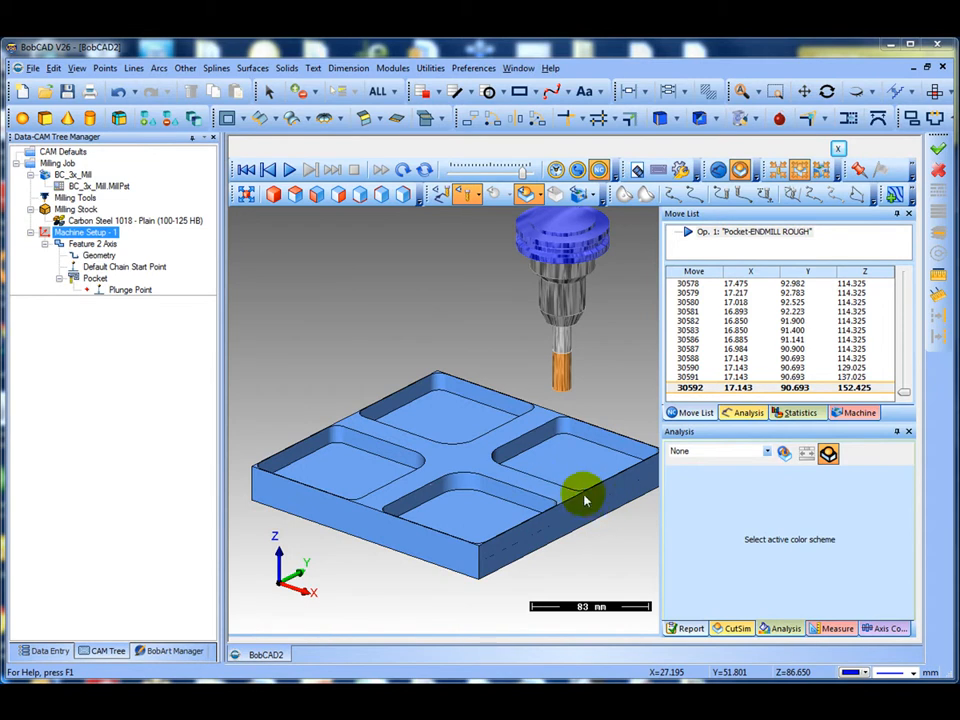
click(549, 448)
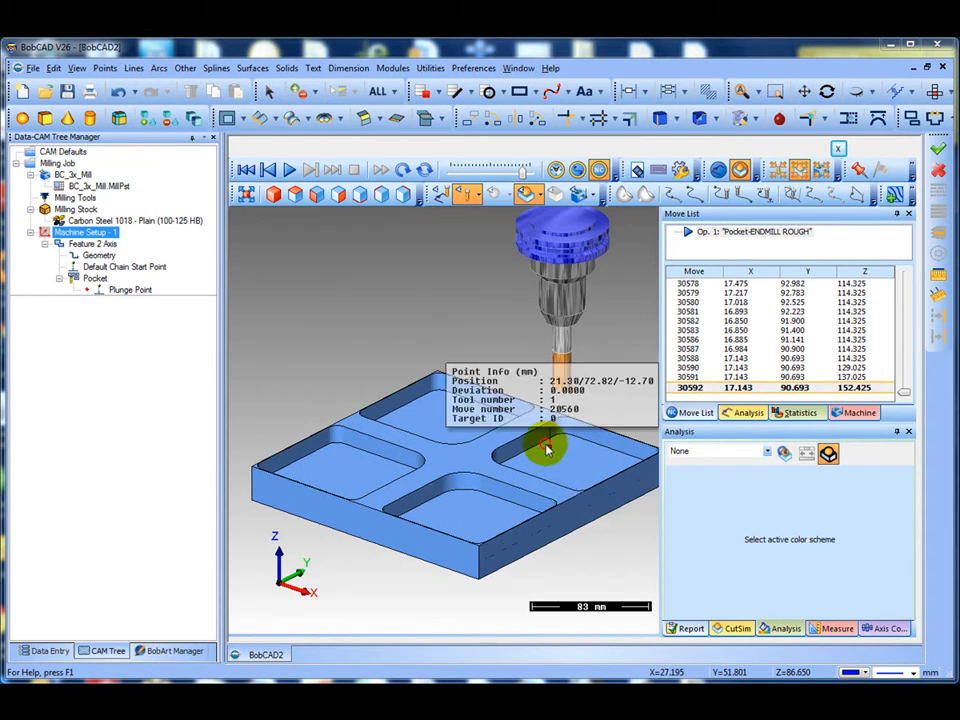
click(840, 149)
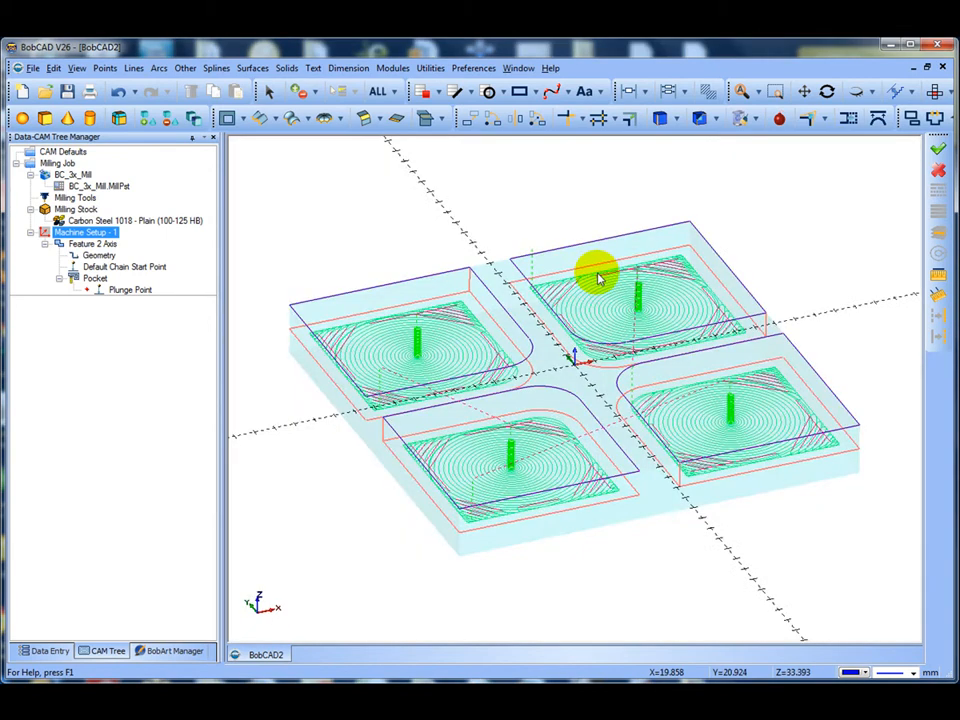
Blank the Pocket operation's toolpath so that only the four squares and the stock are displayed.
mouse_move(516, 296)
middle_down()
mouse_move(529, 326)
mouse_move(510, 313)
mouse_move(521, 302)
middle_up()
click(97, 279)
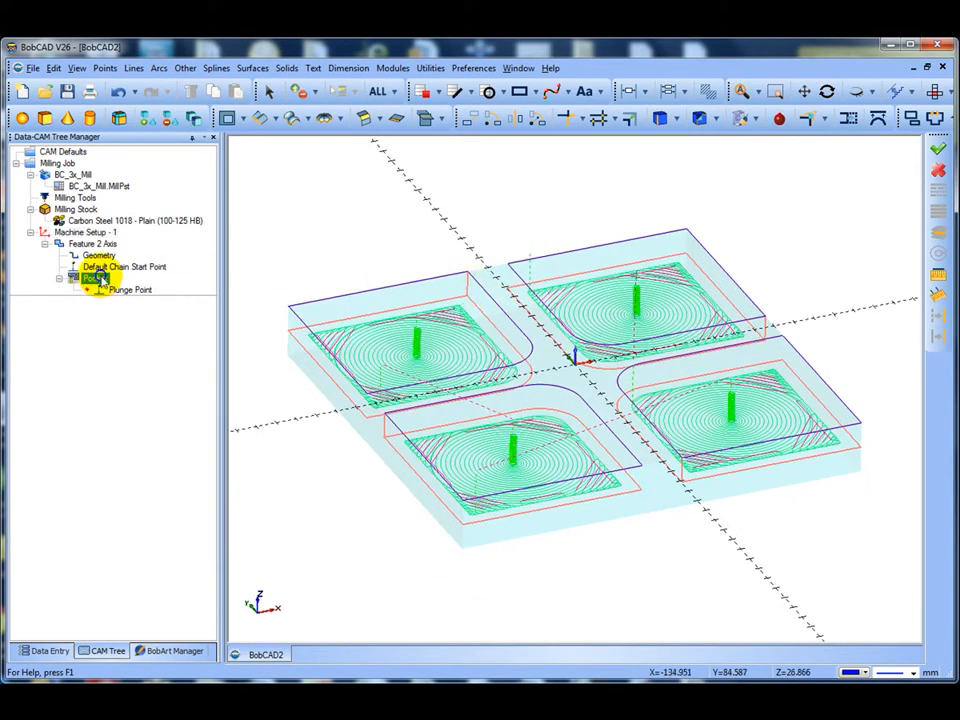
right_click(100, 280)
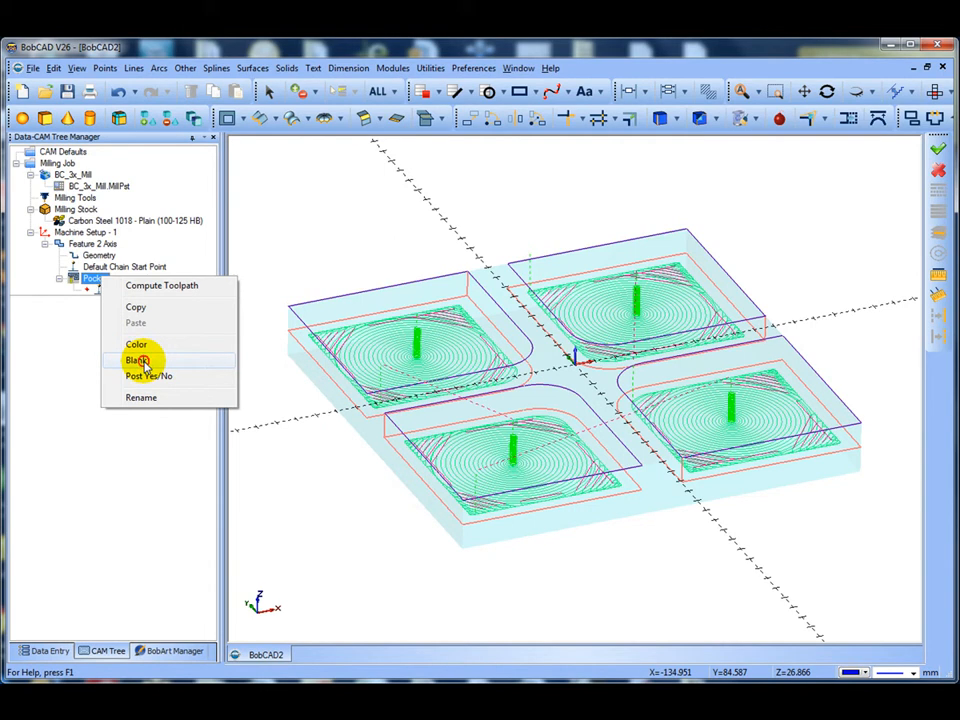
click(138, 361)
mouse_move(242, 332)
middle_down()
mouse_move(251, 358)
mouse_move(255, 345)
middle_up()
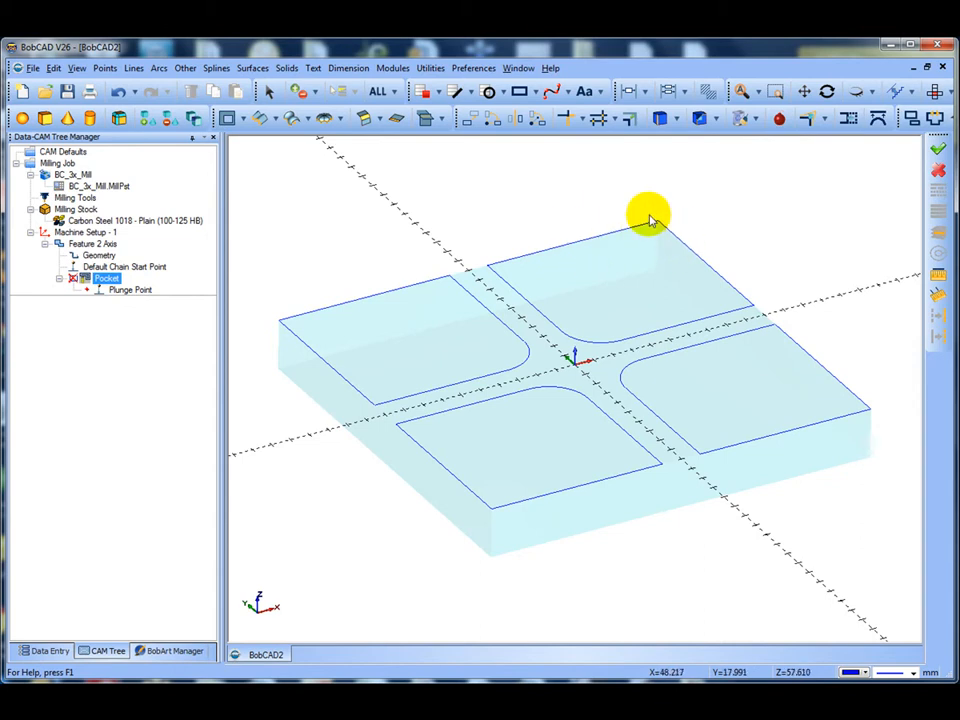
Change the outer edges of the four squares, which lie along the stock boundary, to the long-dashed line style.
click(272, 95)
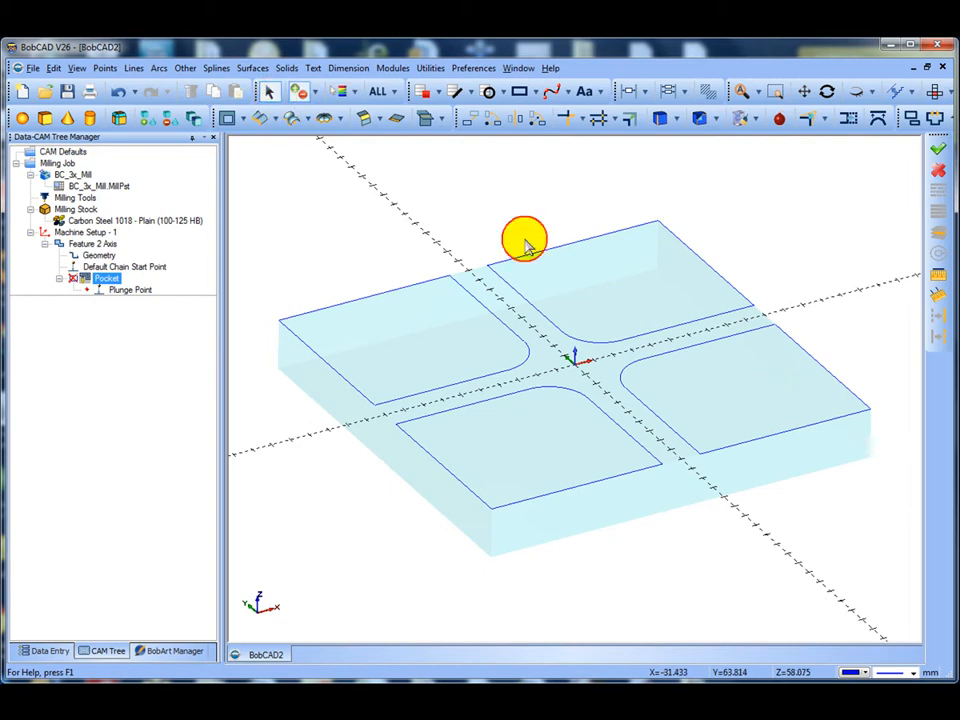
click(605, 240)
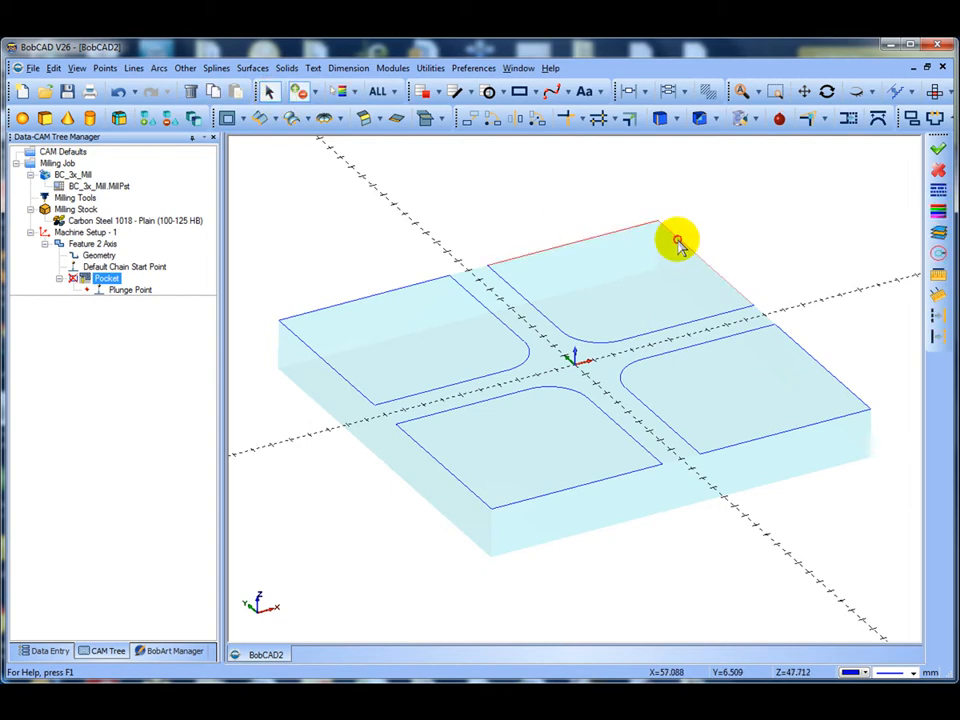
click(678, 243)
click(793, 433)
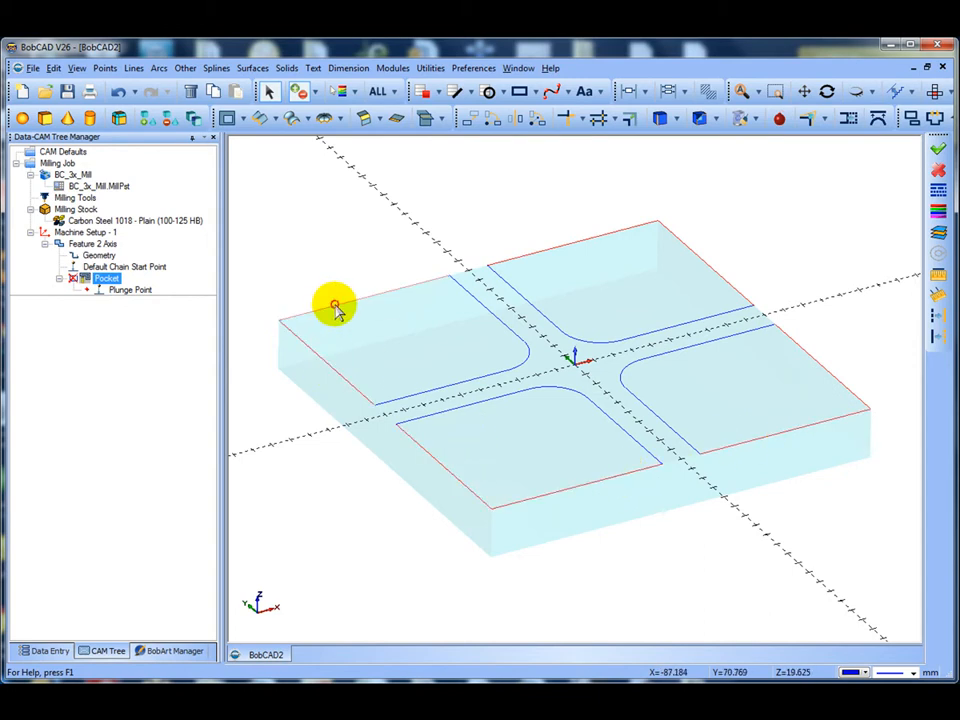
right_click(370, 193)
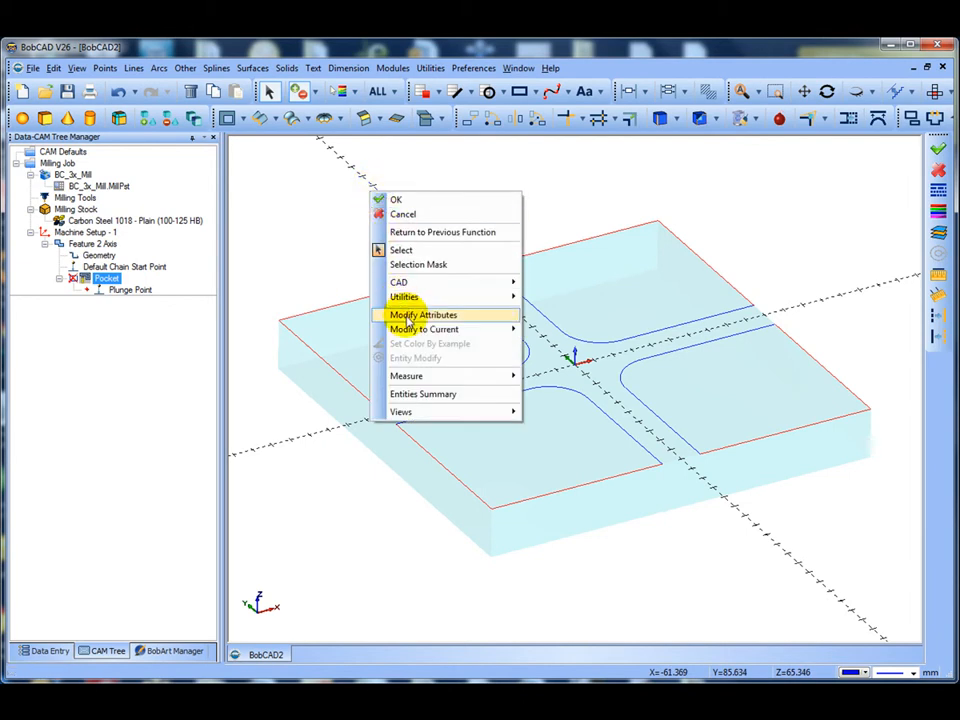
mouse_move(454, 313)
click(554, 329)
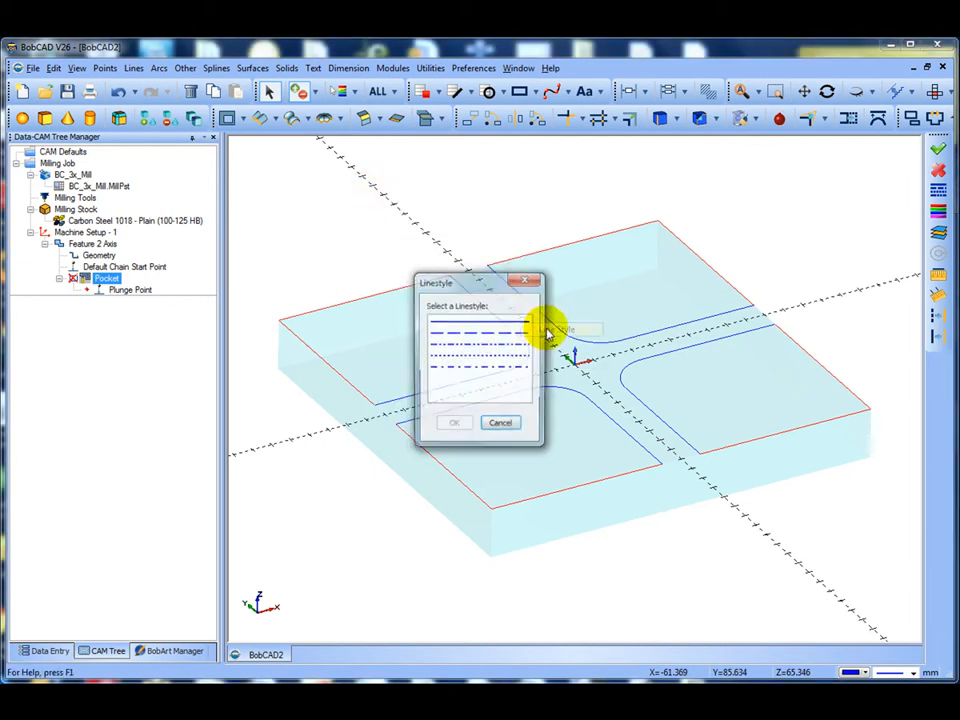
click(504, 335)
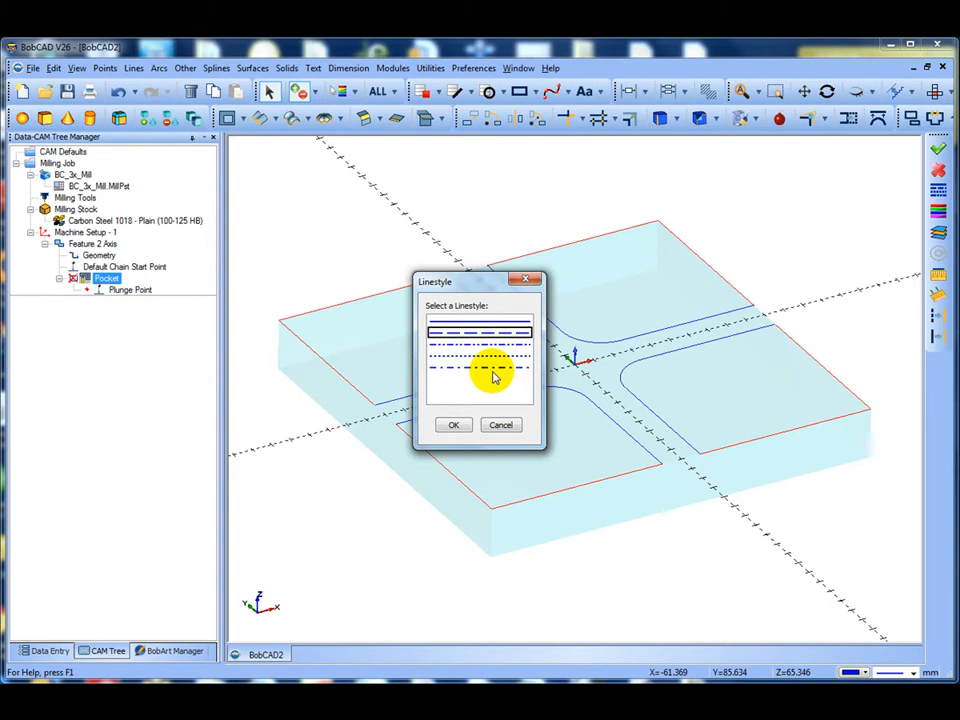
click(454, 424)
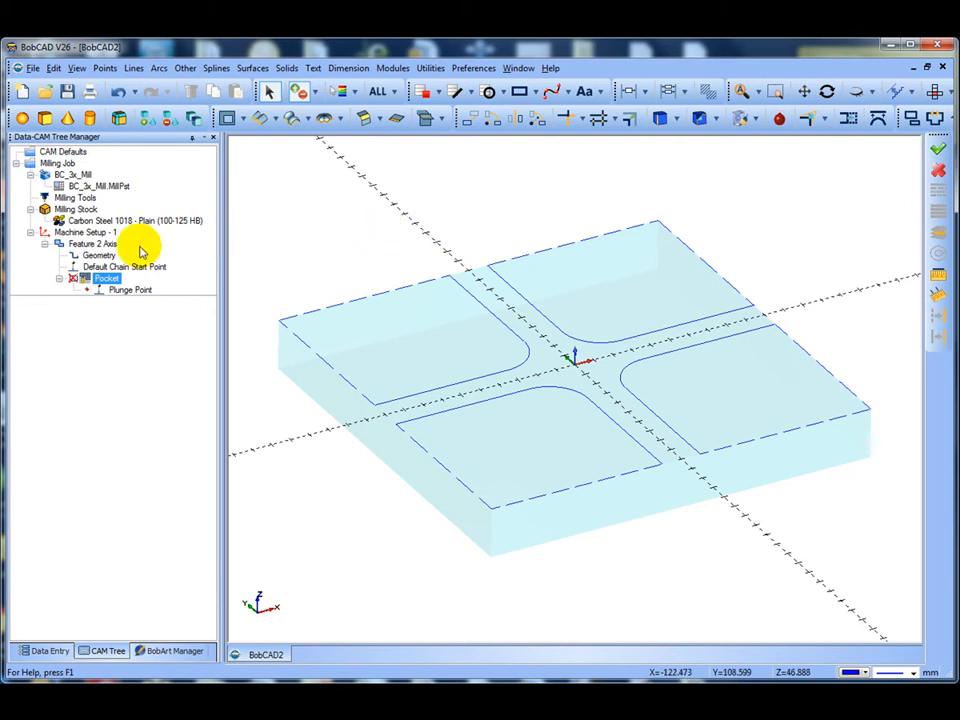
Remove the geometry from Feature 2 Axis and reselect the chains of all four squares with their dashed edges.
click(97, 255)
right_click(99, 257)
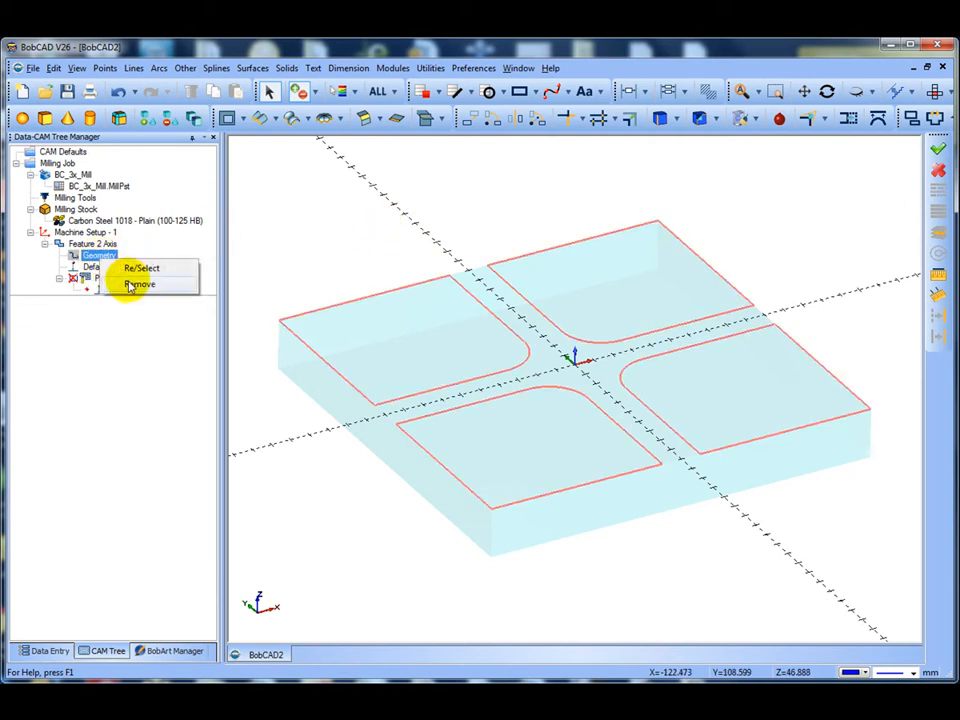
click(137, 285)
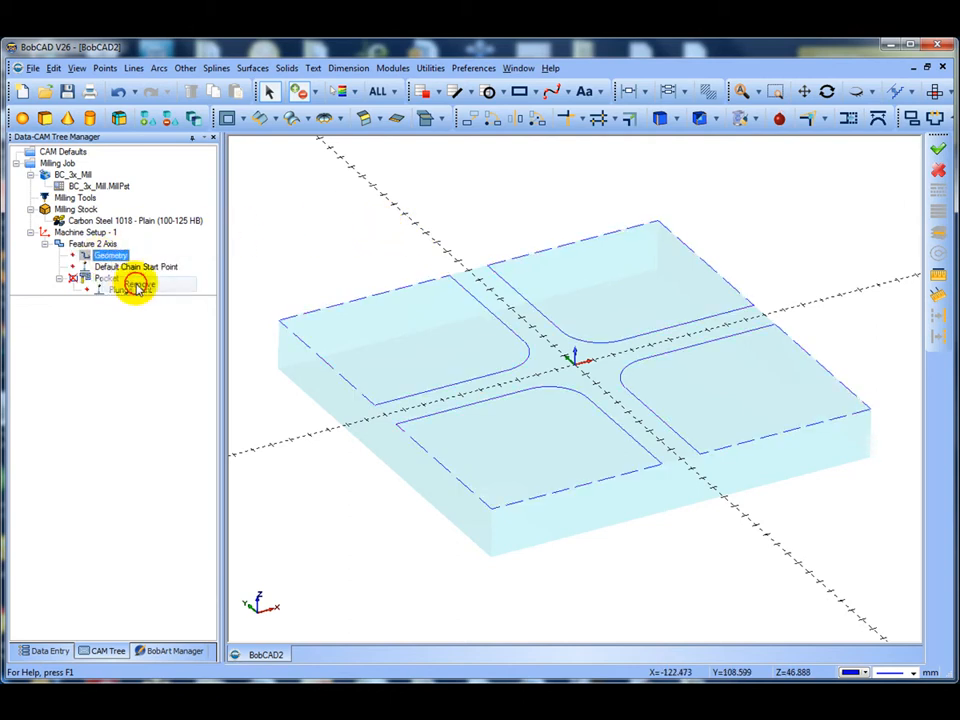
right_click(111, 259)
click(151, 267)
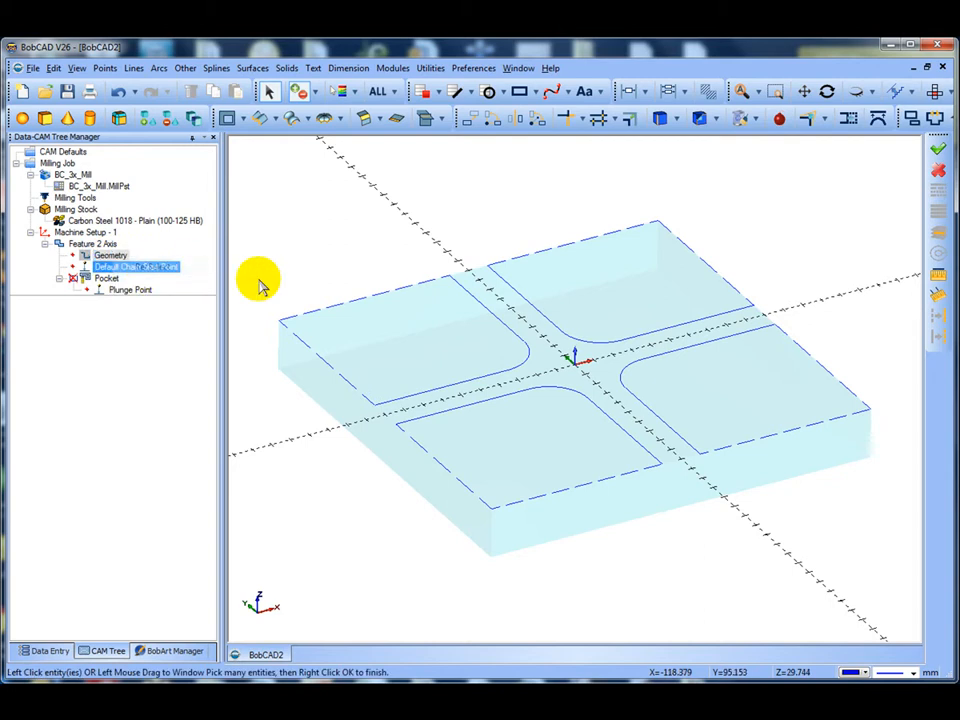
click(573, 250)
click(685, 355)
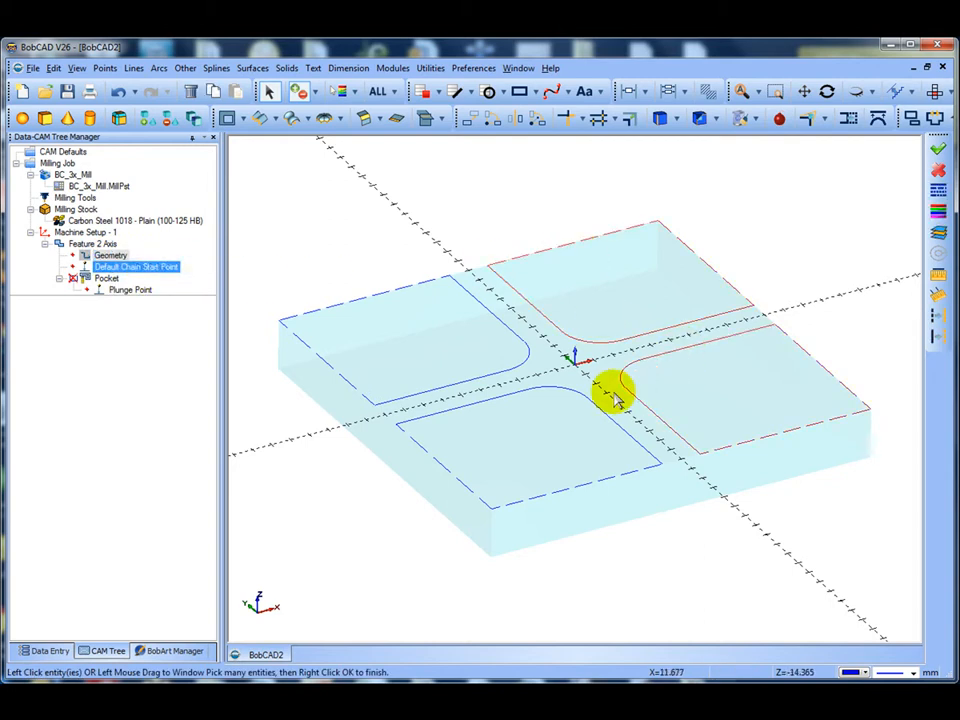
click(451, 387)
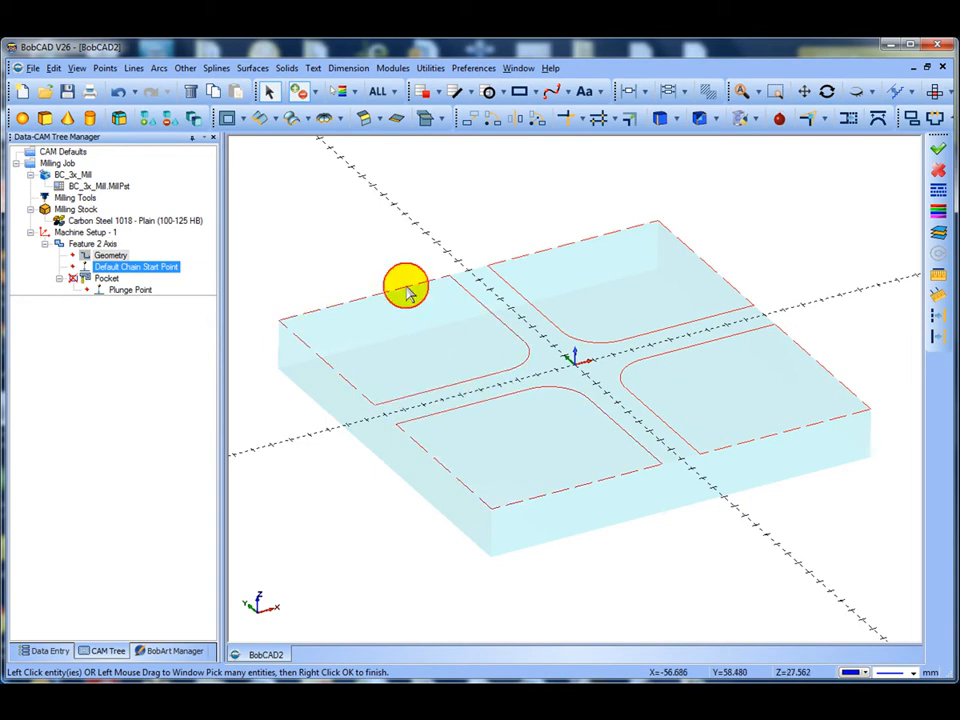
right_click(369, 224)
click(383, 225)
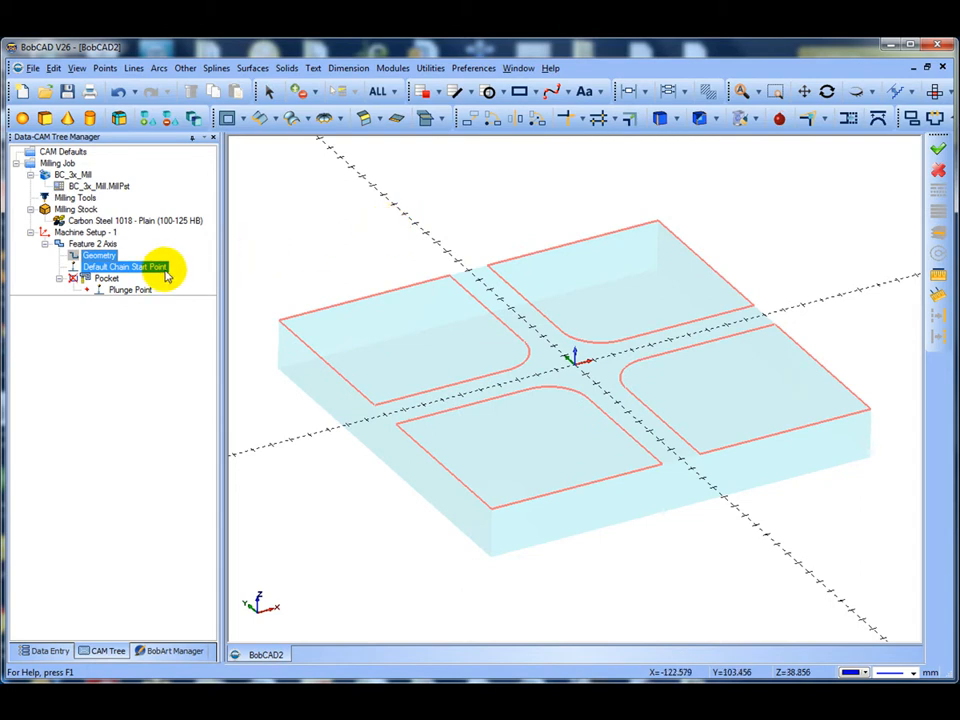
Unblank the Pocket operation's toolpath.
click(84, 280)
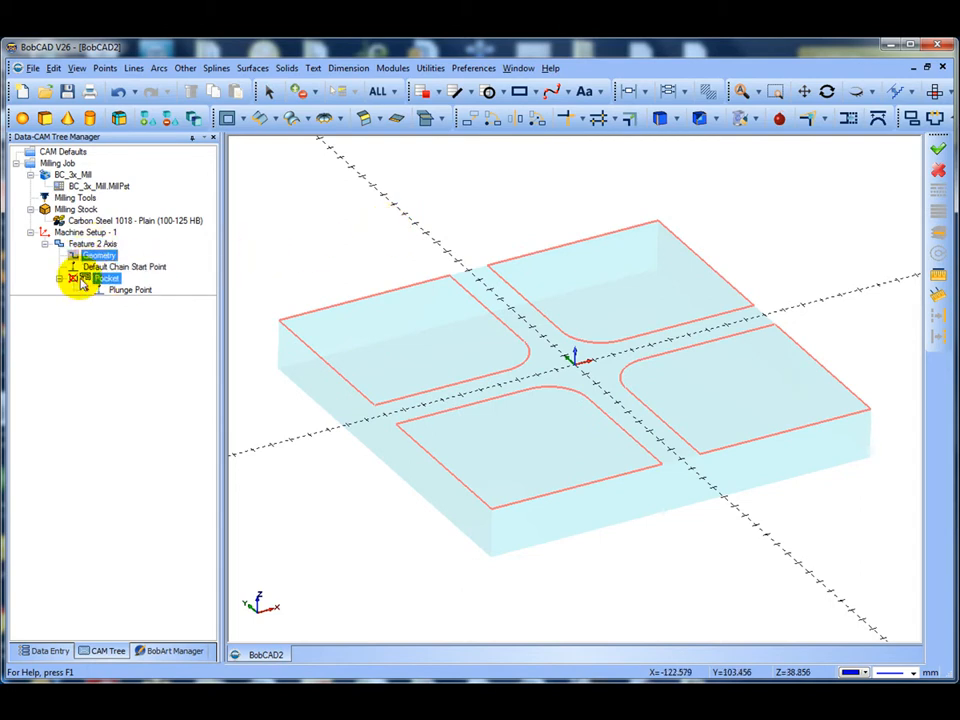
right_click(84, 281)
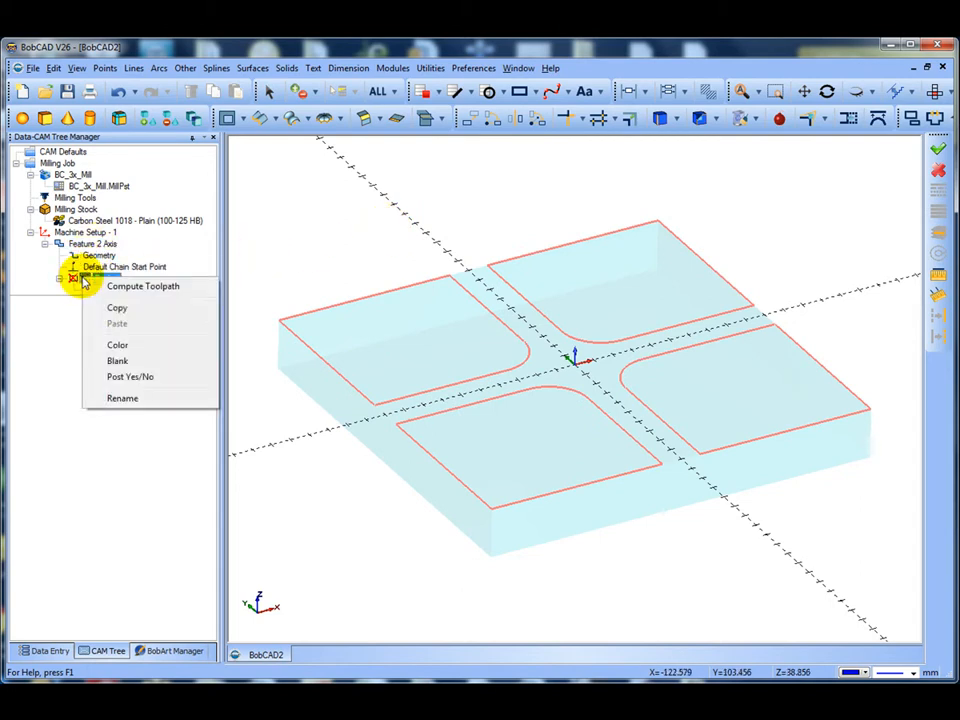
click(118, 362)
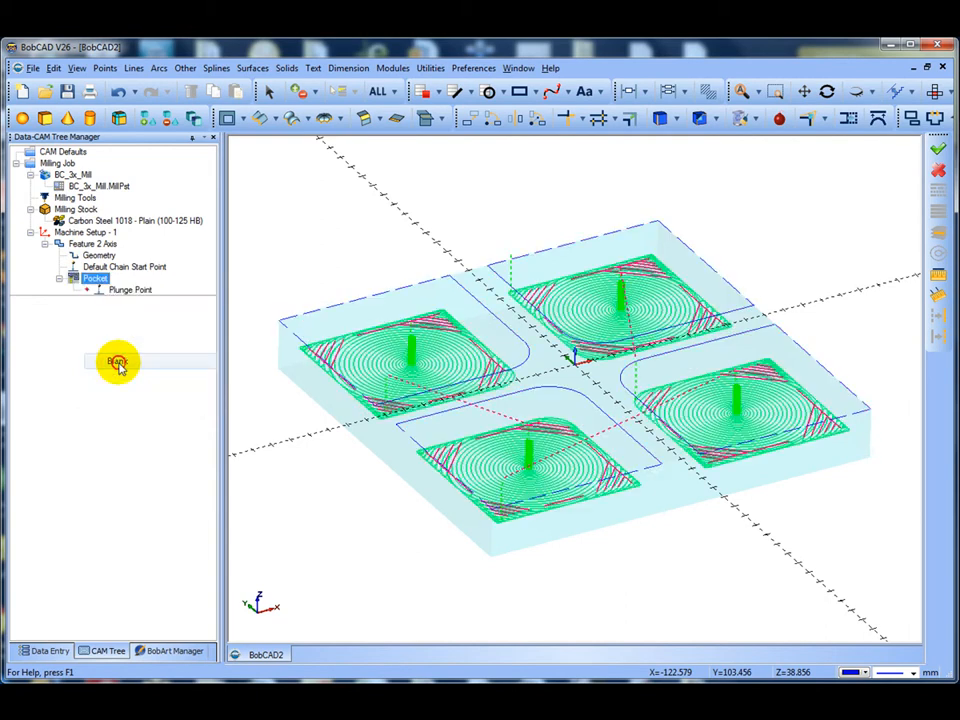
Edit Feature 2 Axis and turn off Adaptive Roughing in the pocket patterns, keeping Advanced Pocket.
right_click(80, 246)
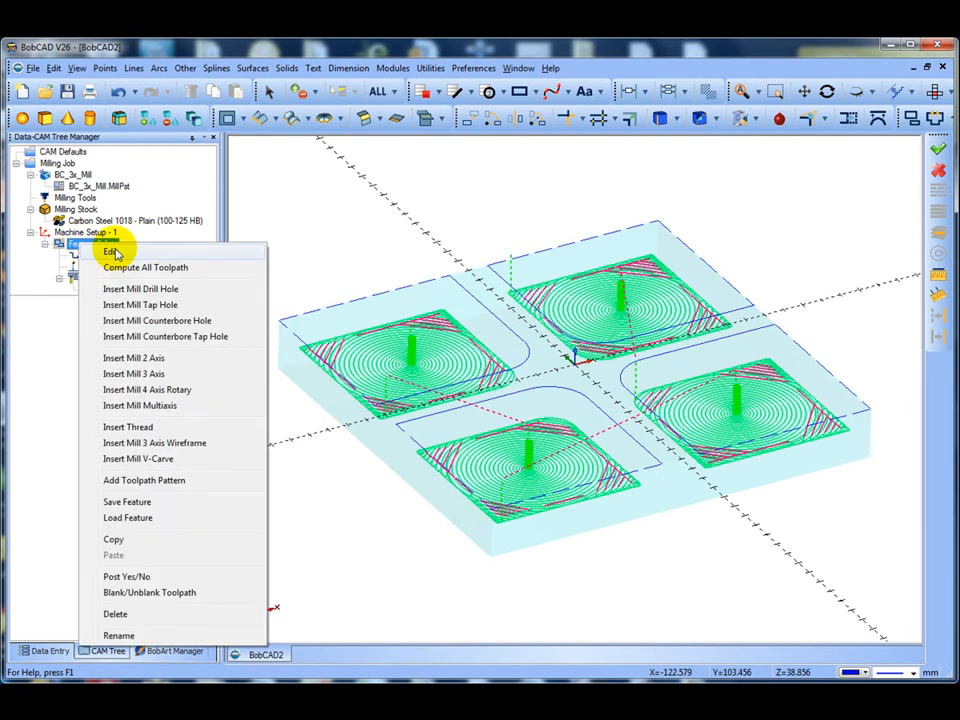
click(110, 252)
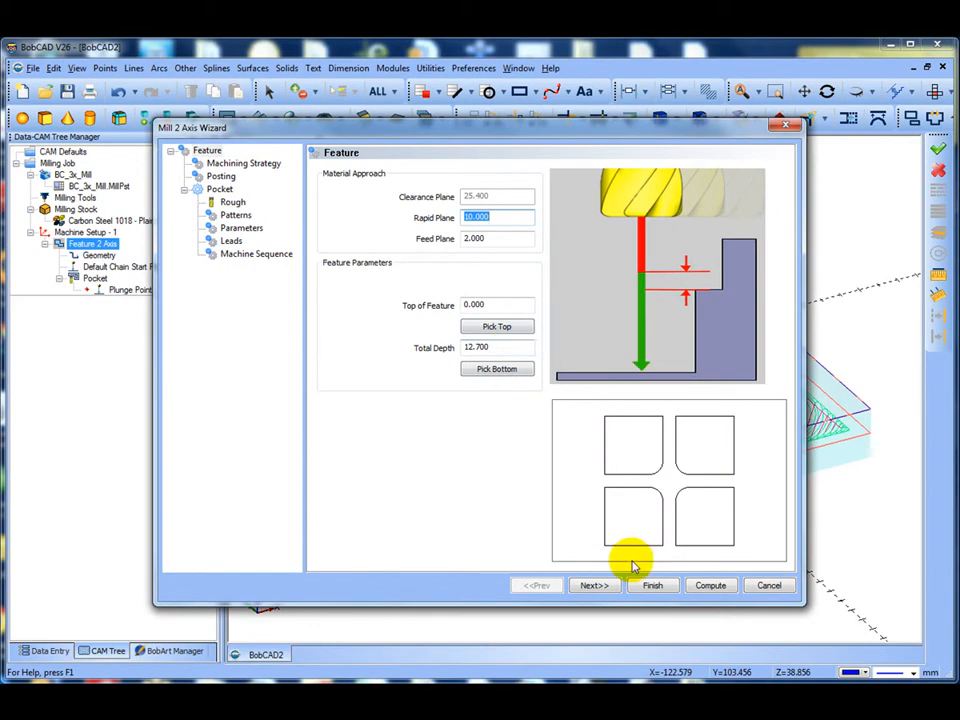
click(594, 585)
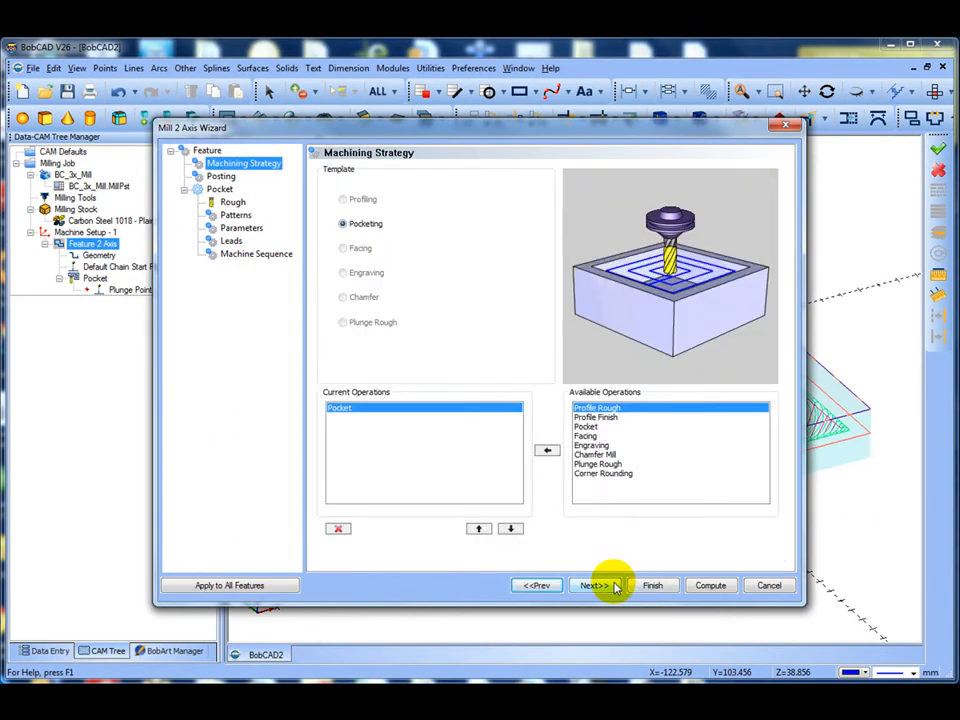
click(594, 585)
click(596, 585)
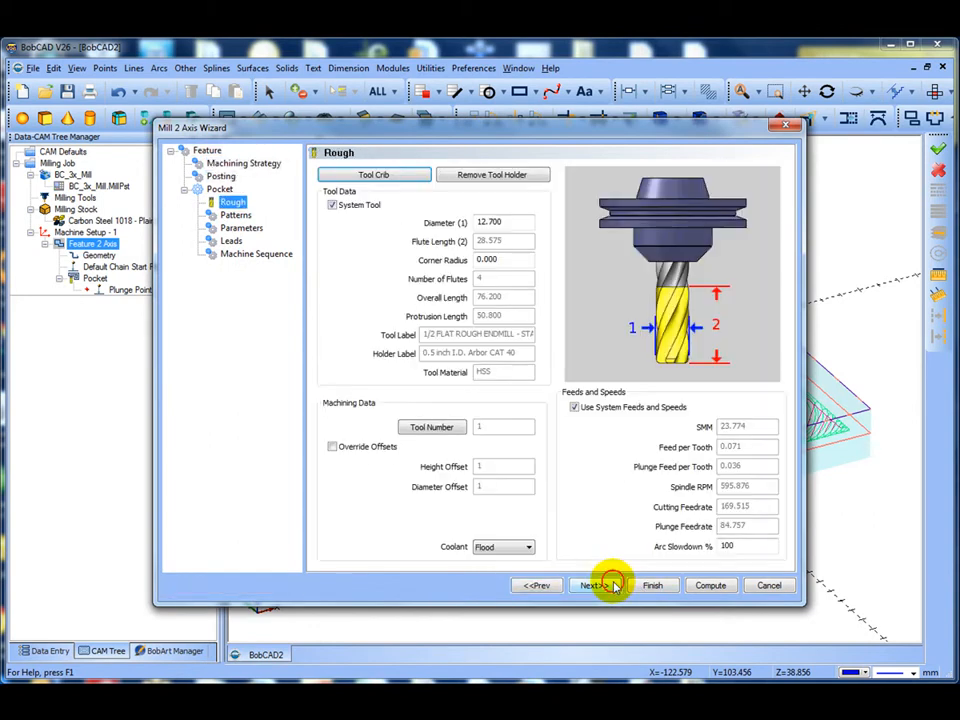
click(614, 585)
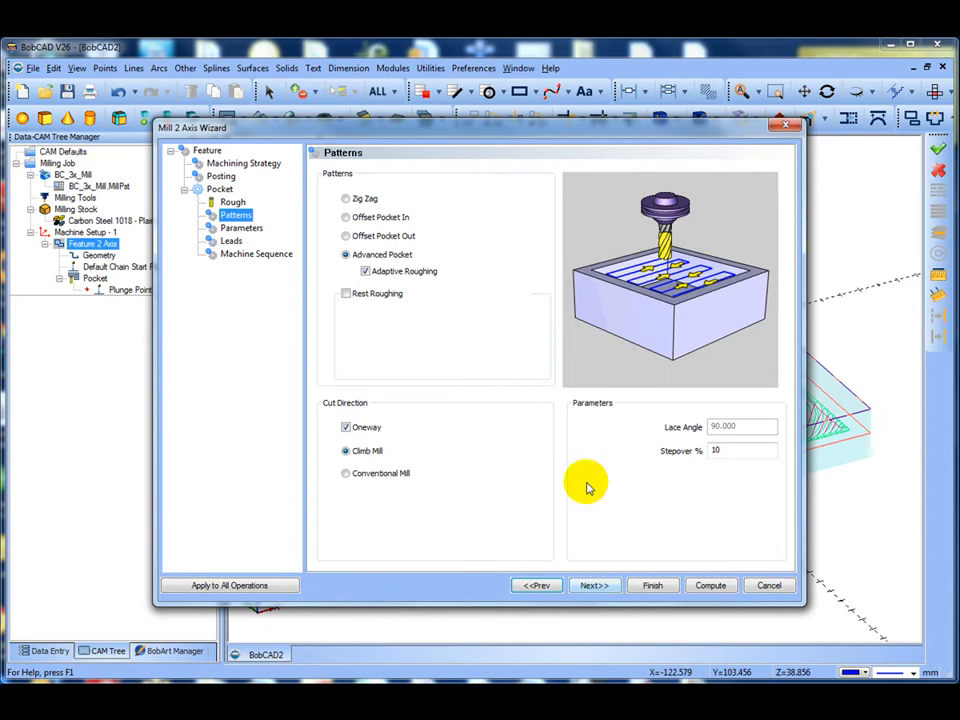
click(366, 272)
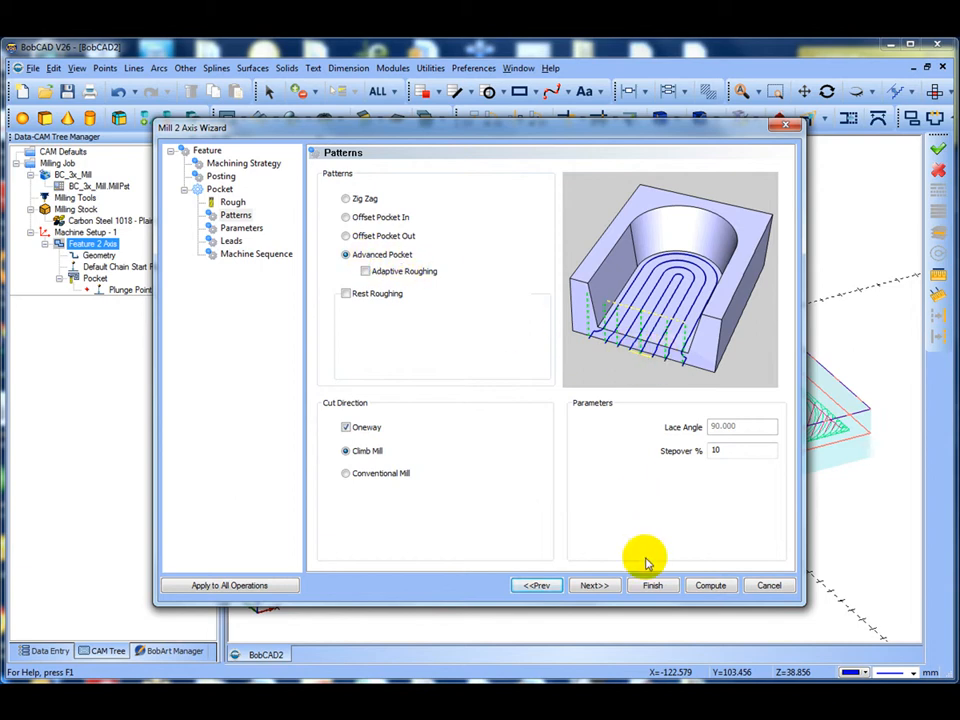
Keep the remaining pocket parameters, leads and machine sequence, recompute the toolpath for the four squares and inspect it from several angles.
click(611, 586)
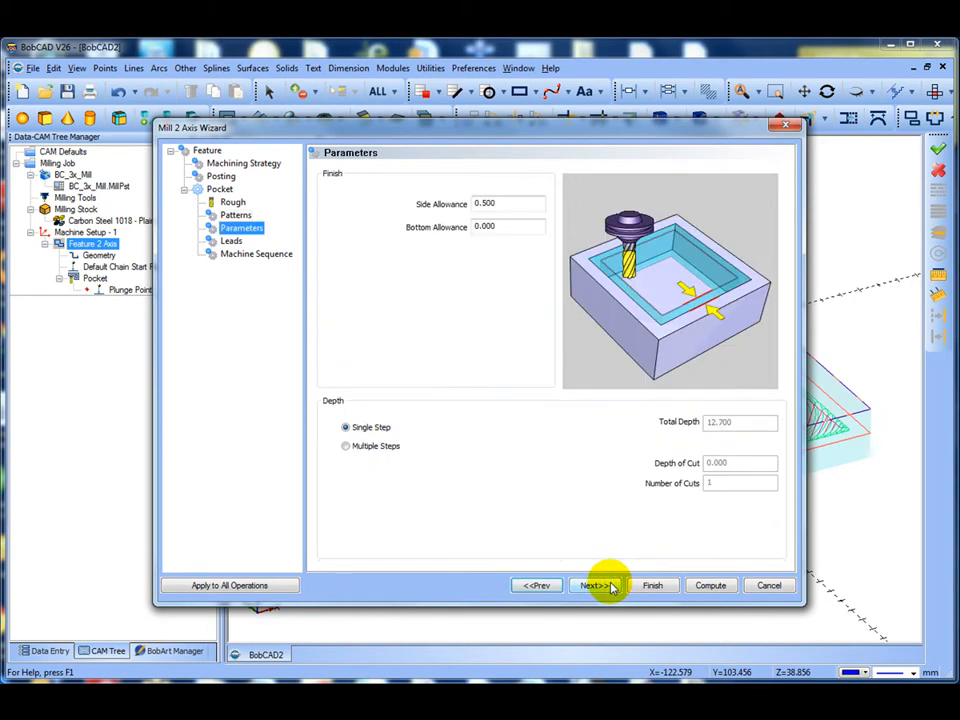
click(612, 587)
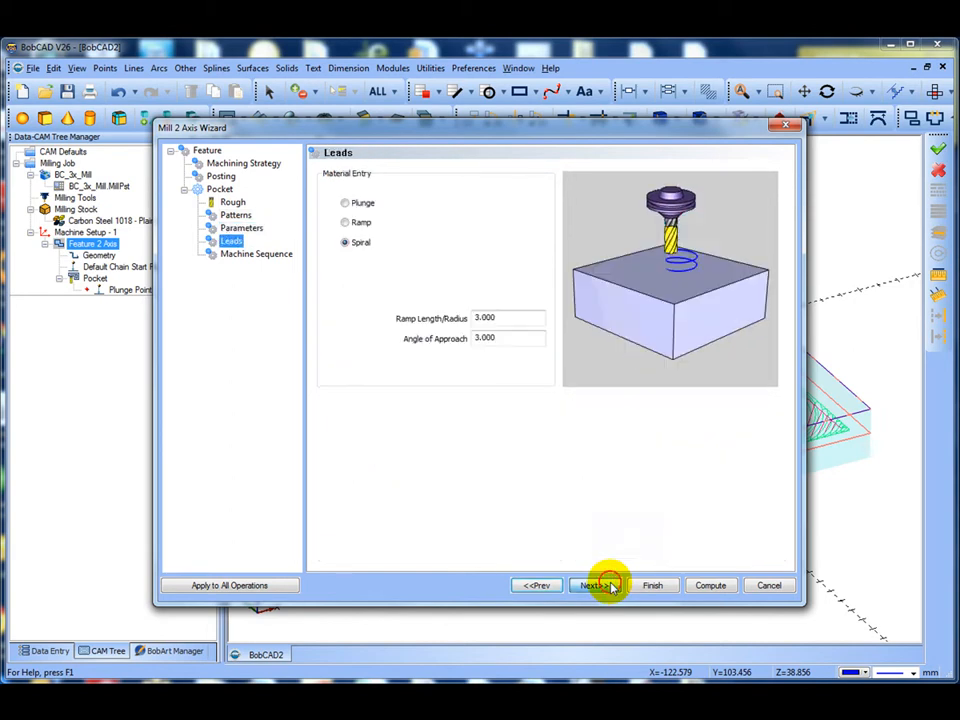
click(612, 587)
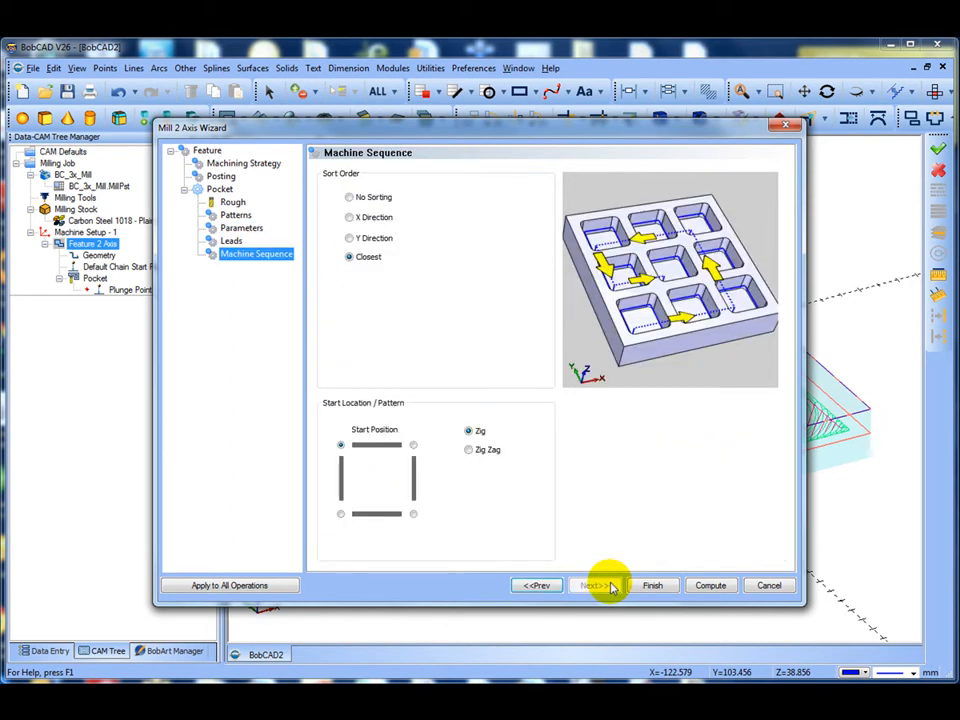
click(709, 587)
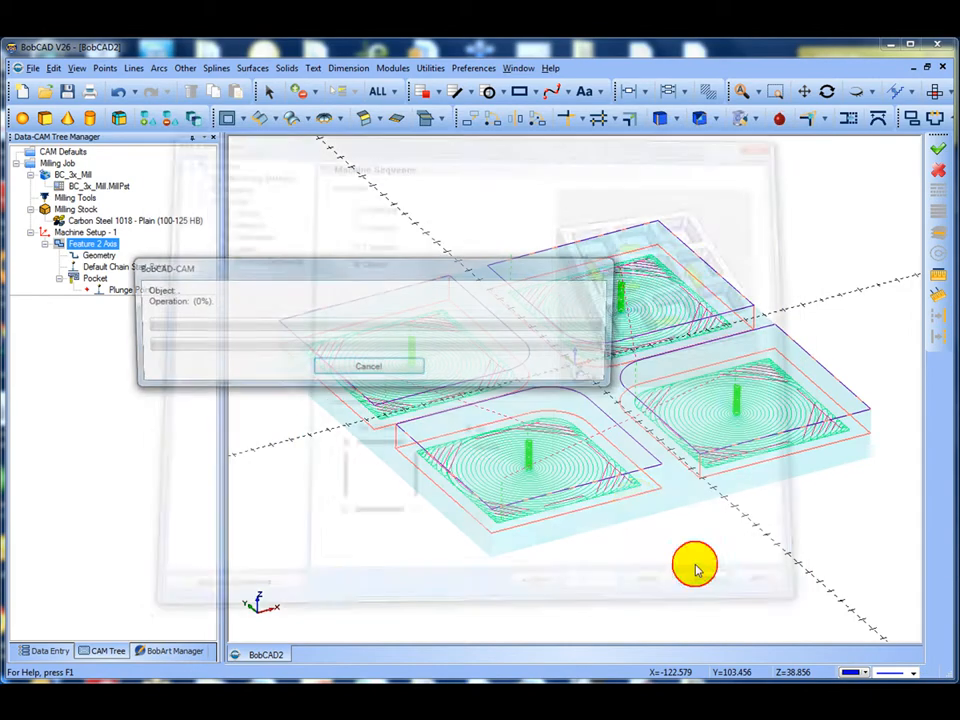
middle_drag(637, 507, 527, 514)
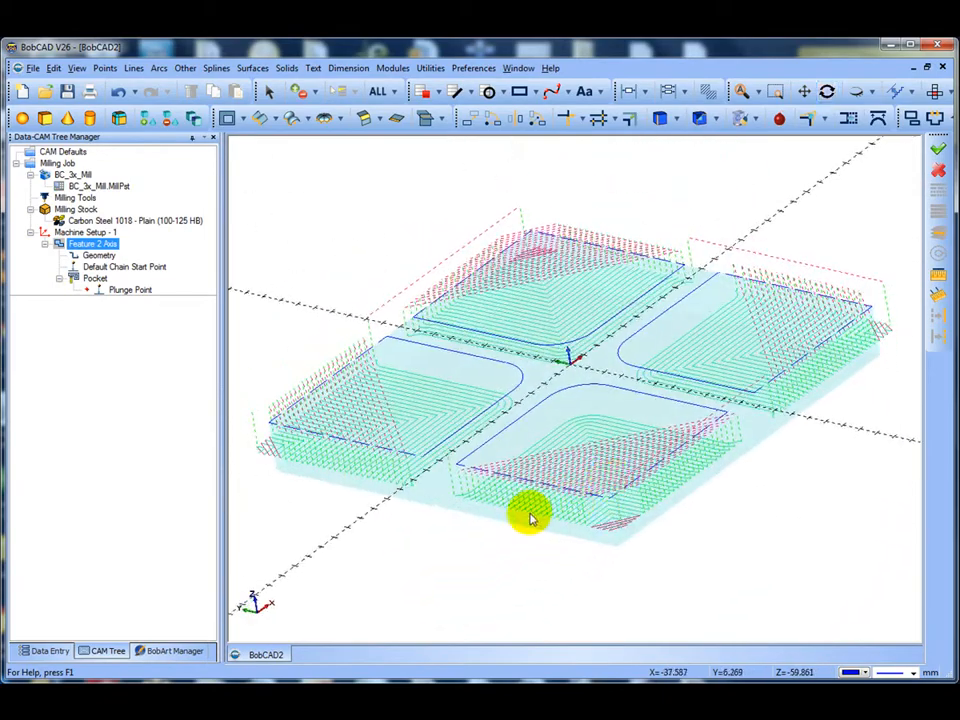
middle_drag(611, 510, 553, 469)
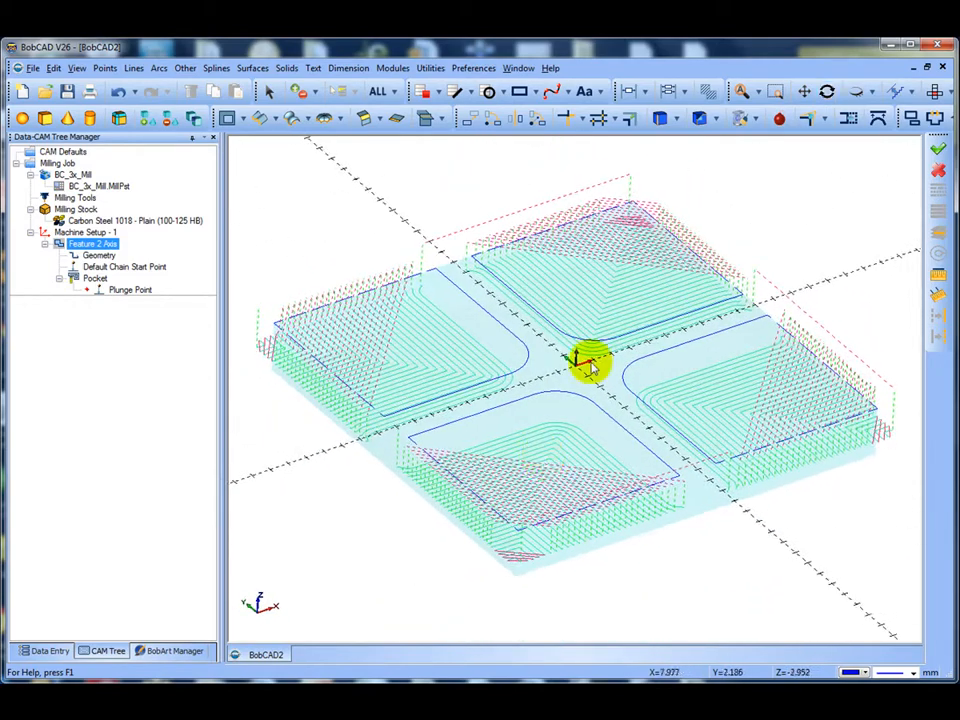
Start the mill simulation, show only the workpiece and tool without the machine, and hide the toolpath.
click(403, 69)
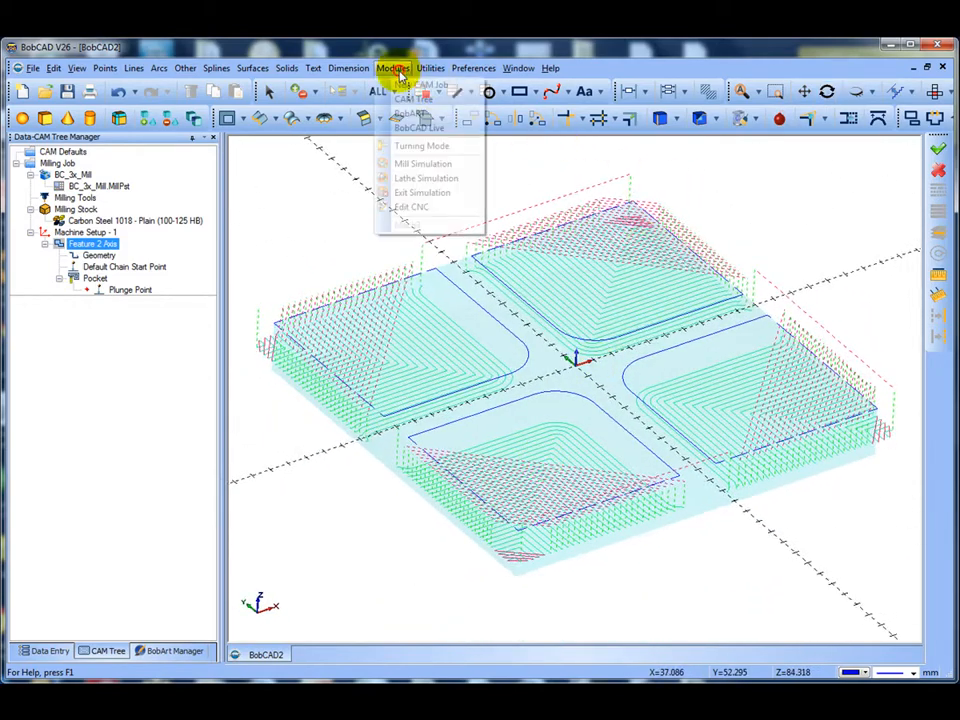
click(424, 164)
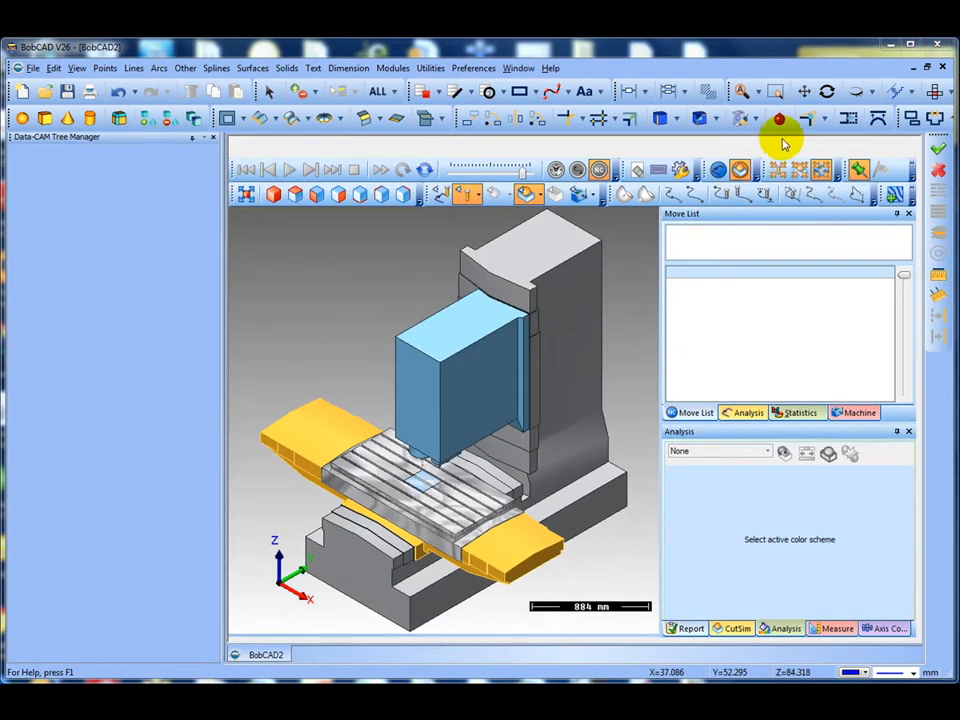
click(800, 170)
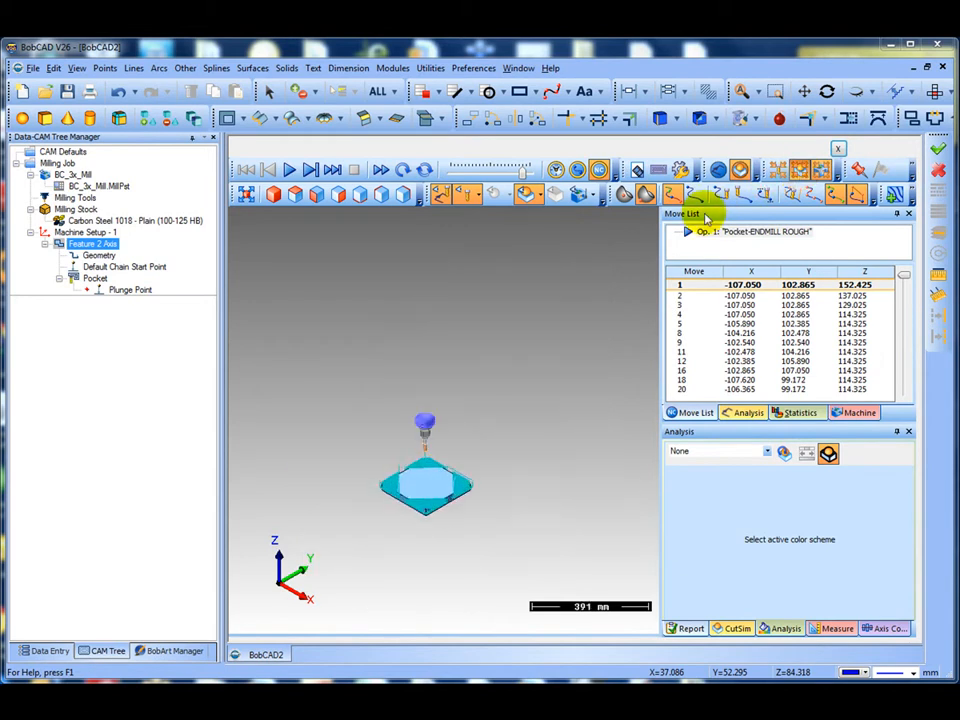
click(440, 195)
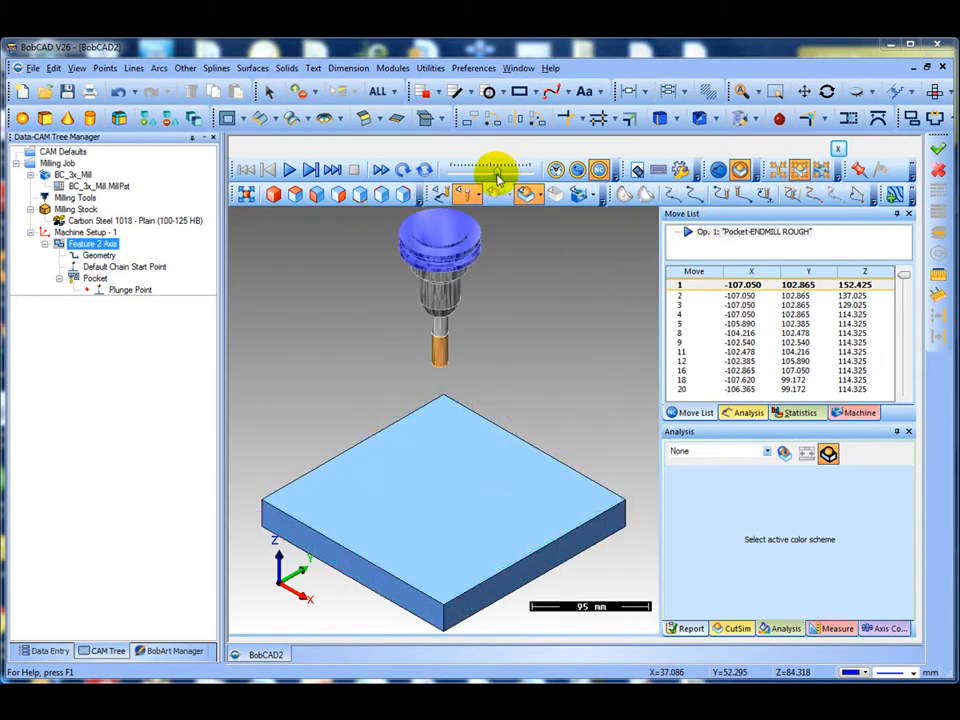
Play the cutting simulation of the four open-edge pockets at varying speed, view it from several angles and exit the simulation.
click(289, 170)
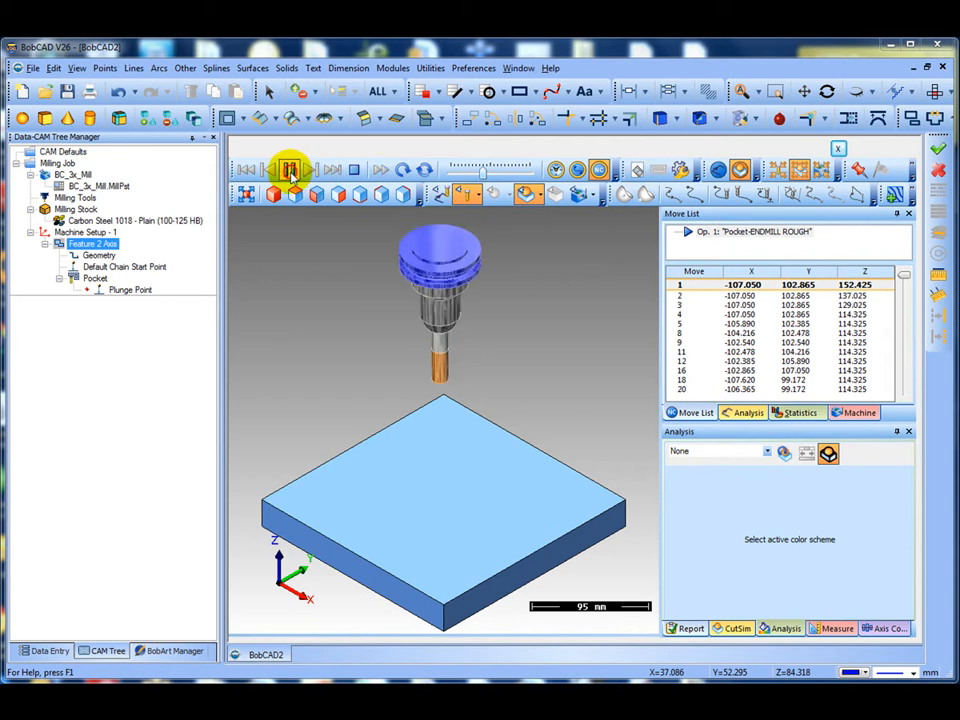
drag(457, 292, 436, 312)
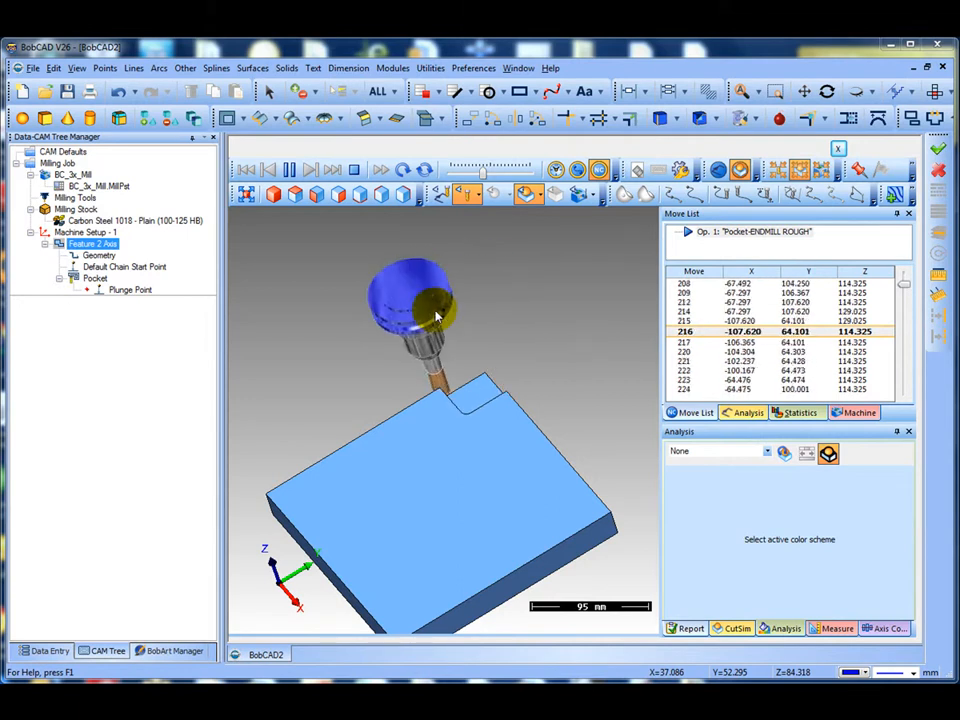
drag(437, 316, 457, 291)
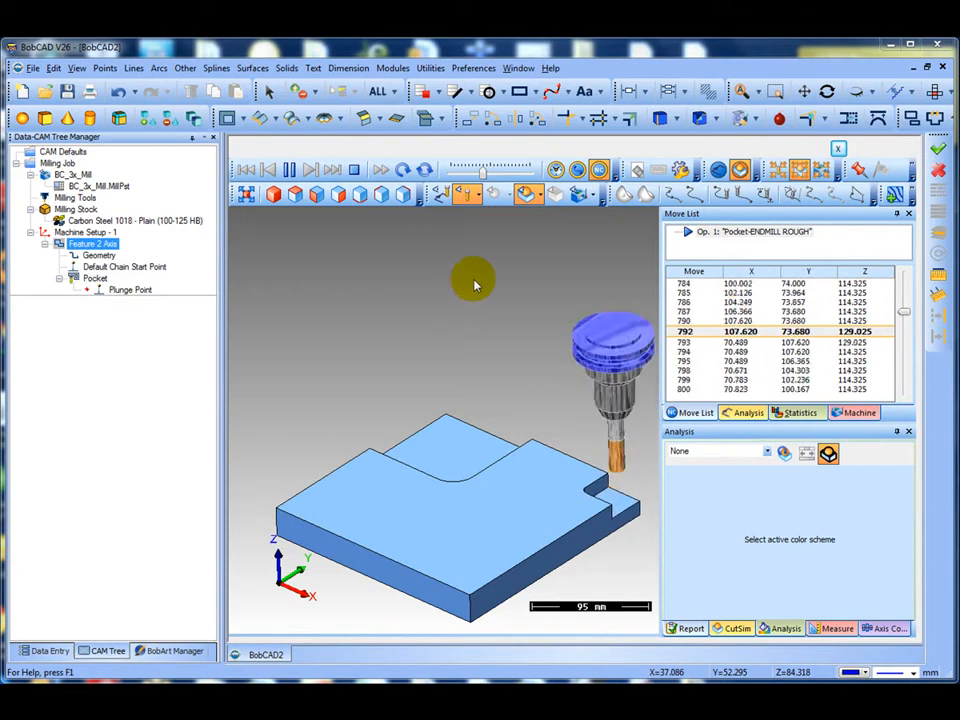
drag(483, 173, 490, 174)
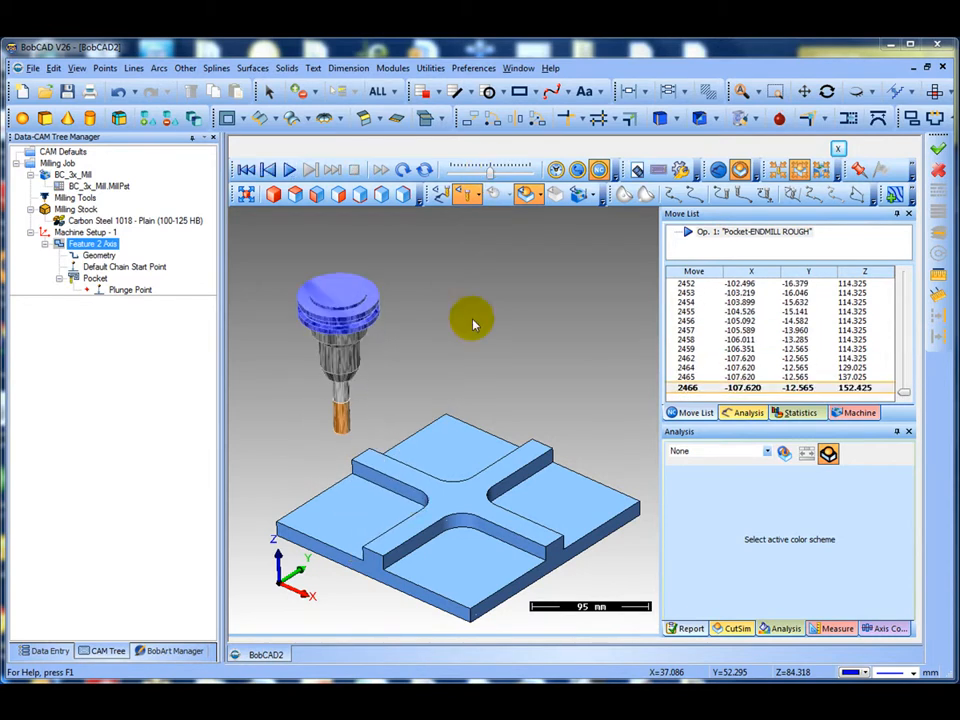
mouse_move(469, 321)
middle_down()
mouse_move(489, 354)
mouse_move(480, 321)
mouse_move(466, 322)
mouse_move(463, 306)
mouse_move(463, 321)
middle_up()
click(836, 150)
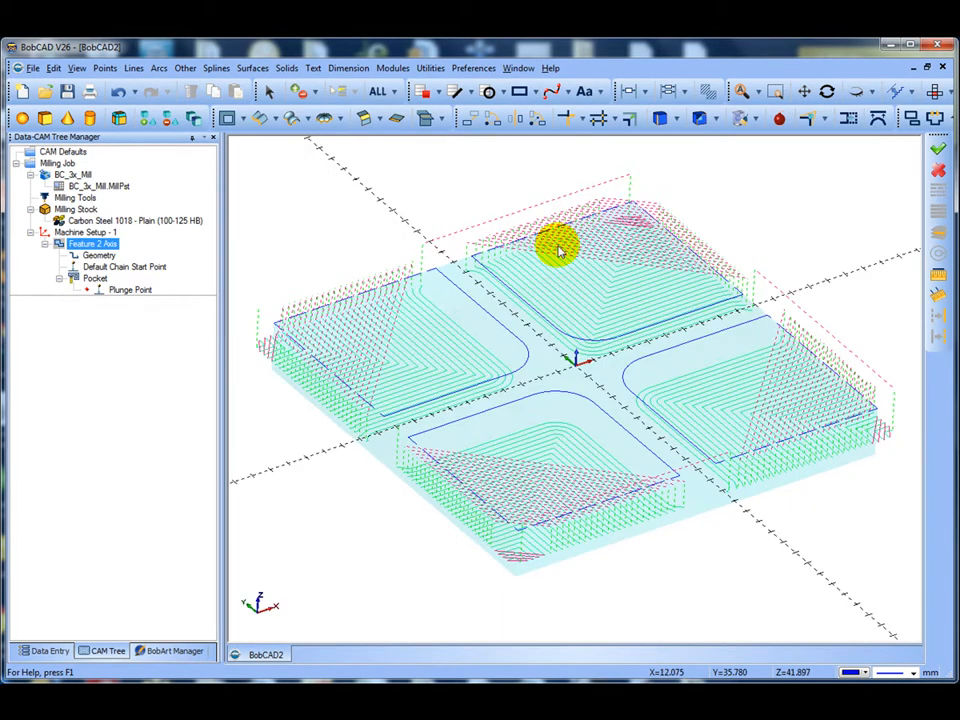
Blank the Pocket operation's toolpath and inspect the four squares with their dashed outer edges.
mouse_move(560, 250)
middle_down()
mouse_move(557, 296)
mouse_move(546, 251)
middle_up()
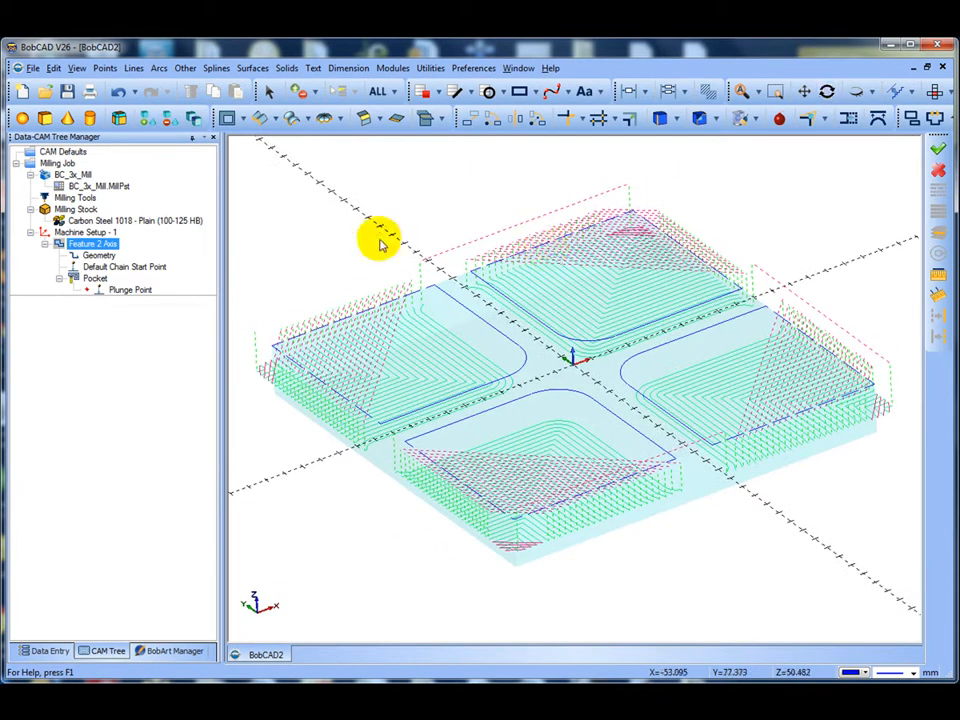
right_click(96, 279)
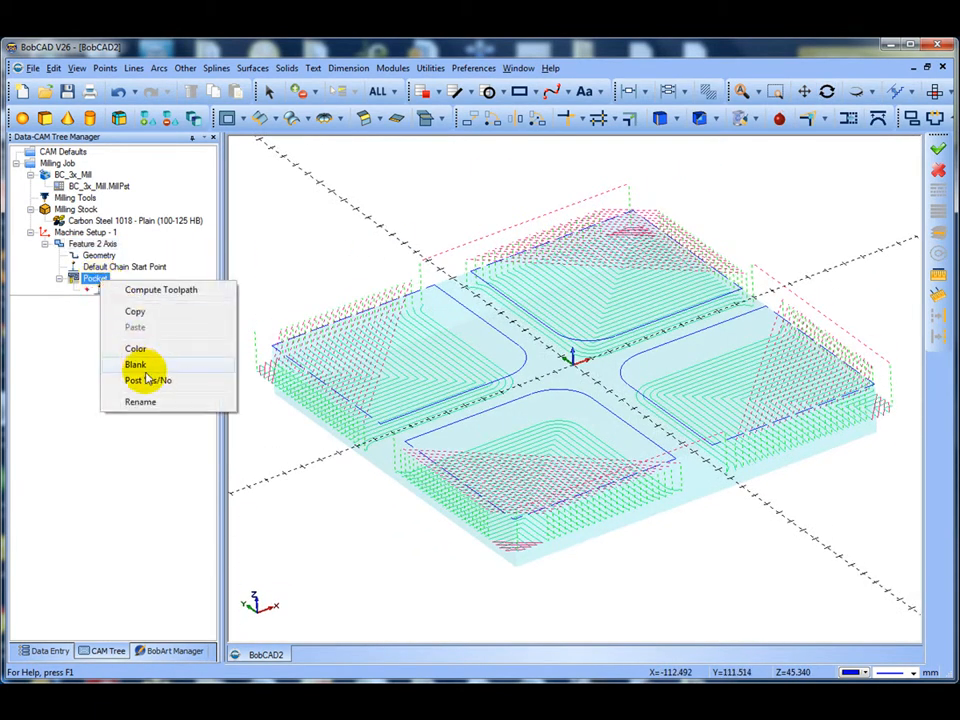
click(143, 374)
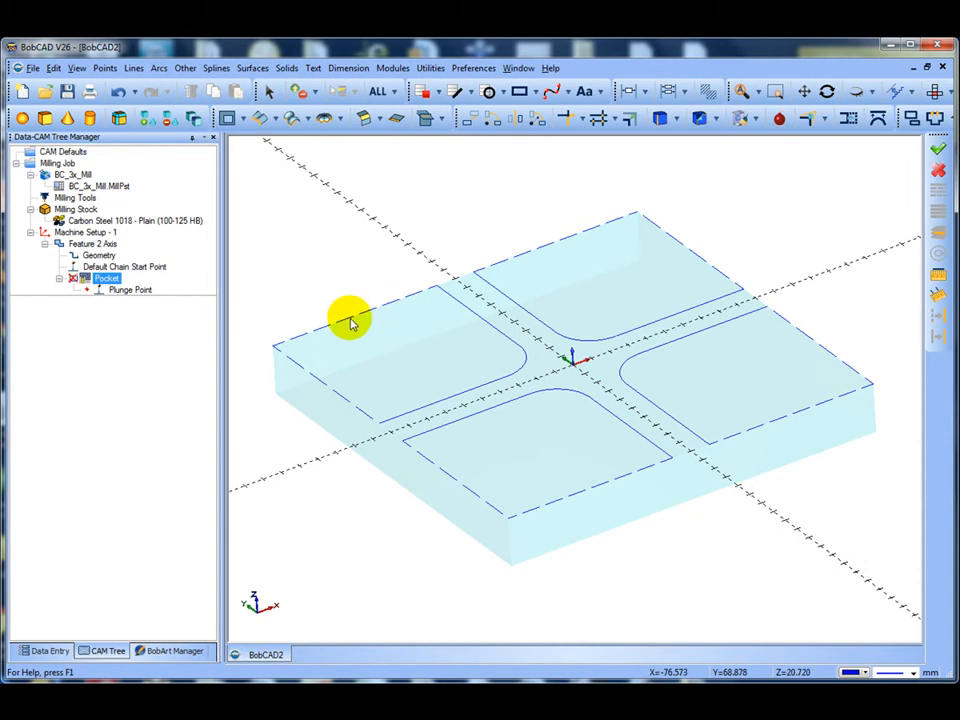
mouse_move(357, 311)
middle_down()
mouse_move(388, 354)
mouse_move(390, 300)
mouse_move(381, 321)
mouse_move(366, 311)
mouse_move(371, 328)
mouse_move(371, 315)
middle_up()
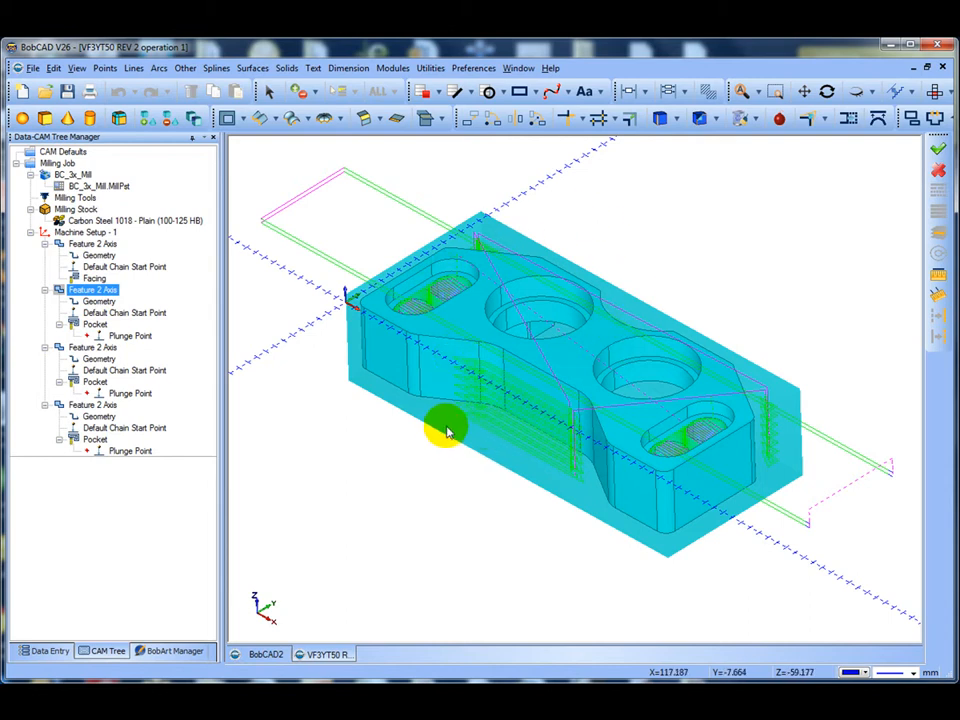
Edit the second Feature 2 Axis of the VF3YT50 REV 2 part up to its patterns, keeping the 25 mm rough tool.
click(93, 325)
right_click(90, 292)
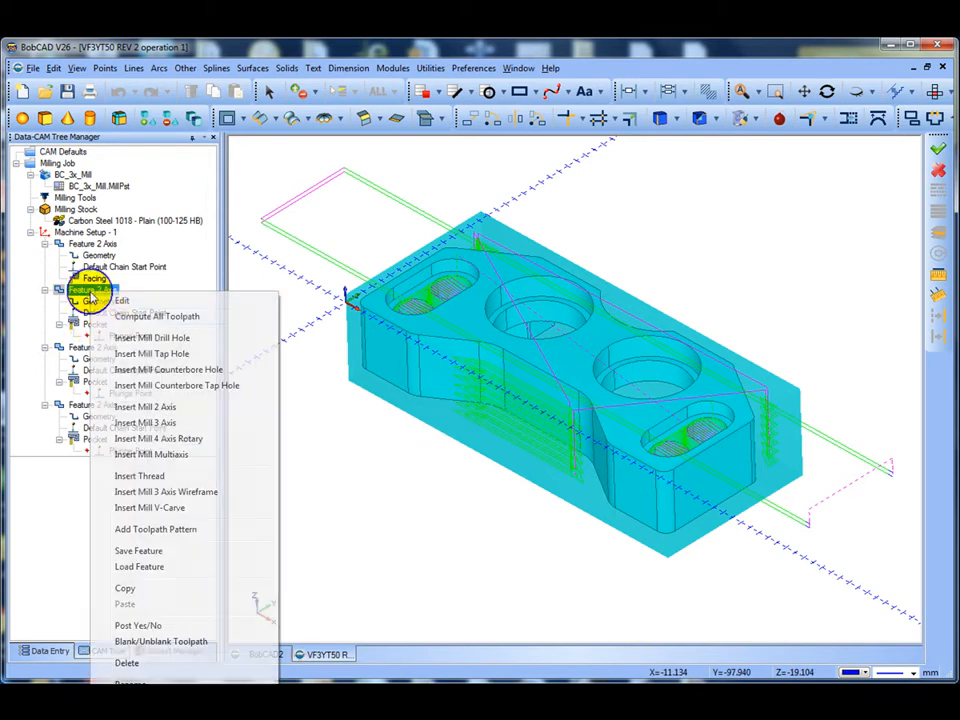
click(121, 303)
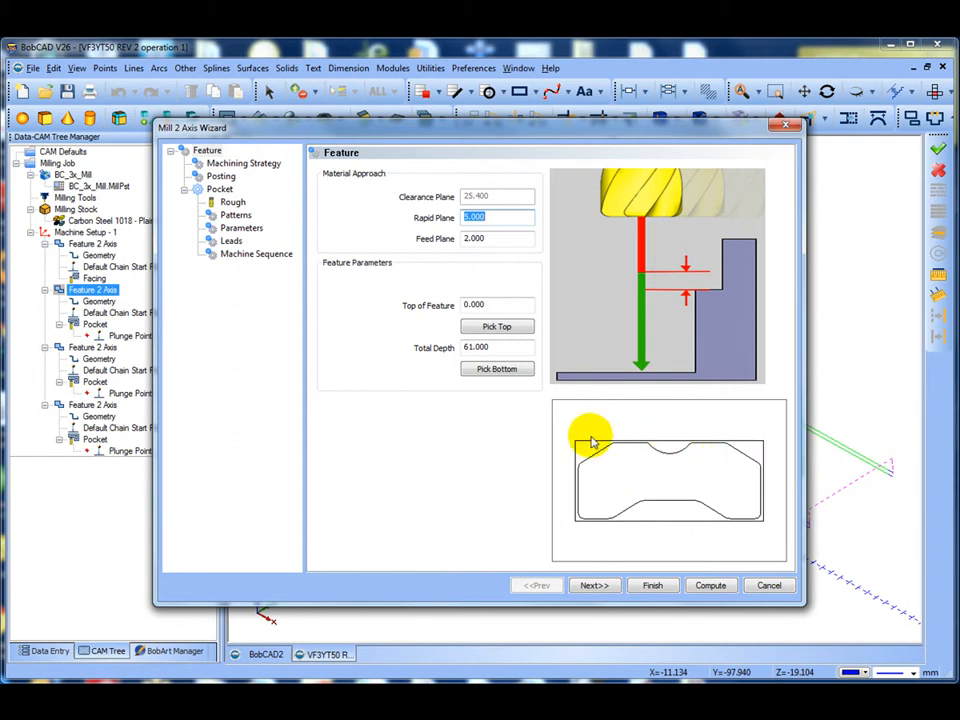
click(595, 586)
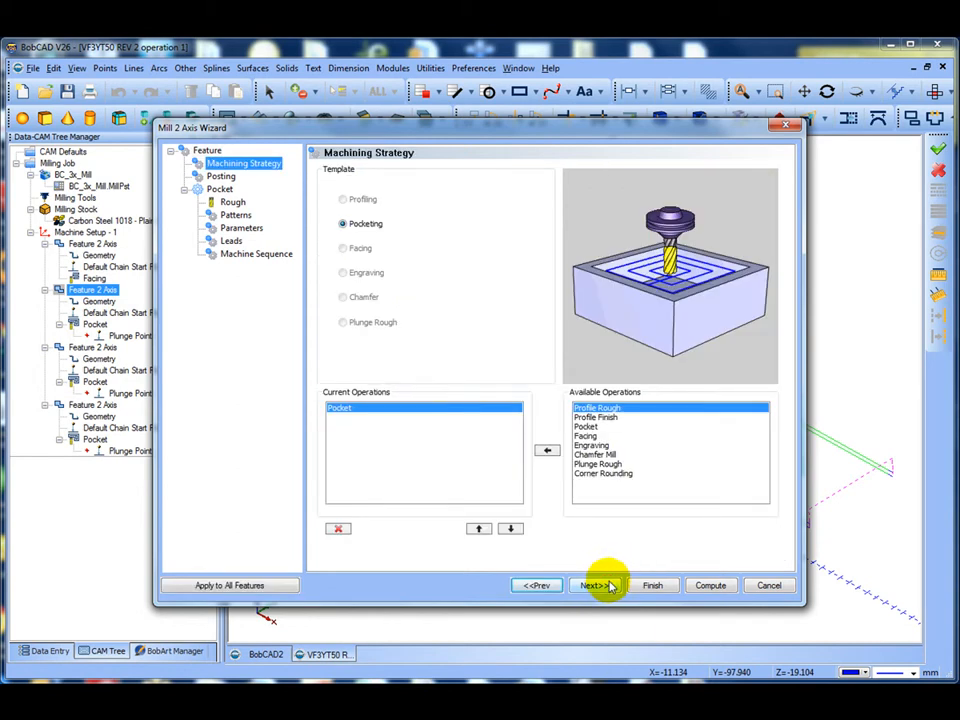
click(606, 586)
click(607, 586)
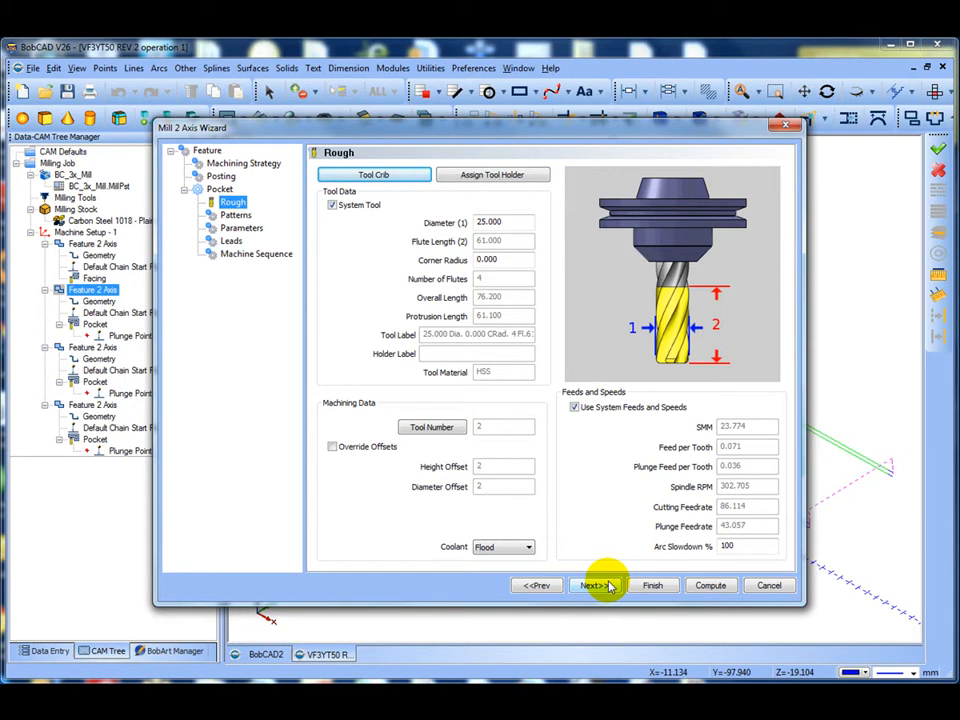
click(608, 586)
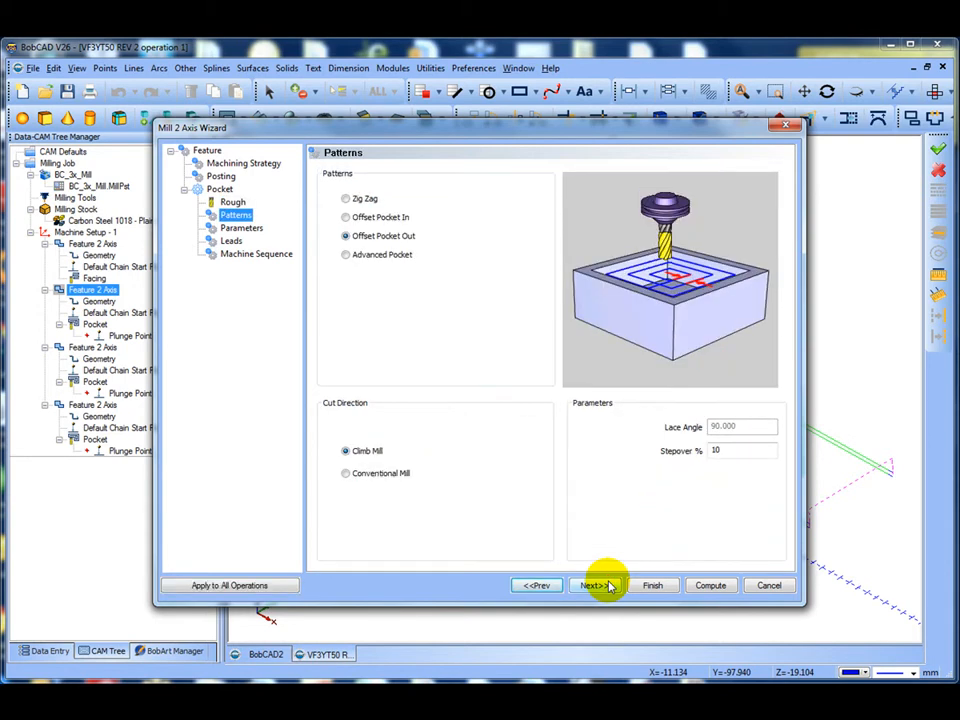
Keep Offset Pocket Out, the parameters, ramp leads and machine sequence, and compute the outer pocket's toolpath.
click(609, 586)
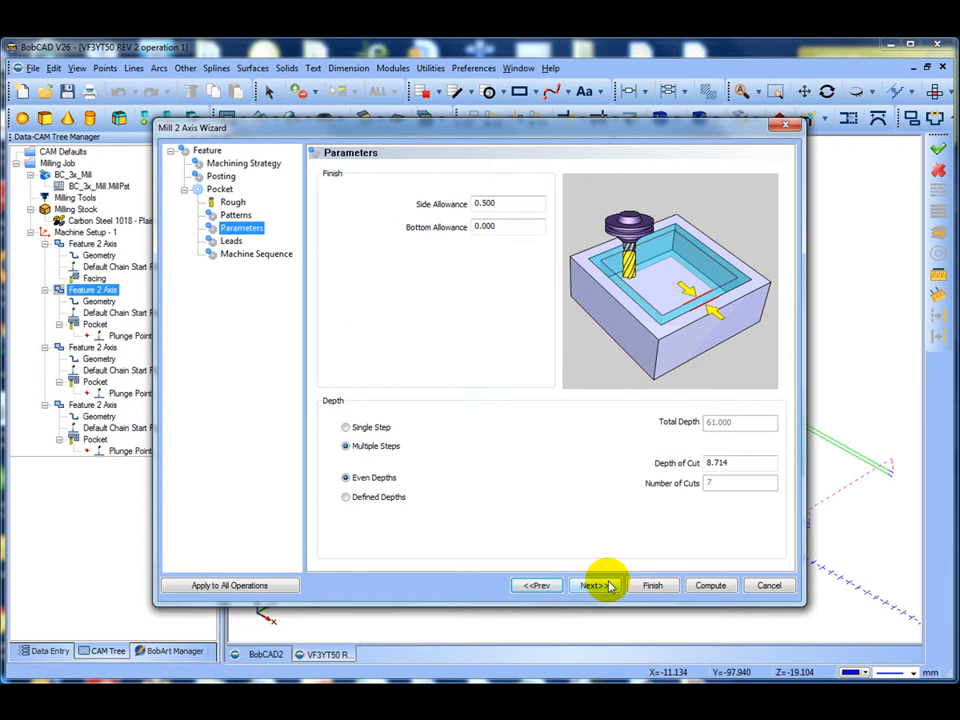
click(609, 586)
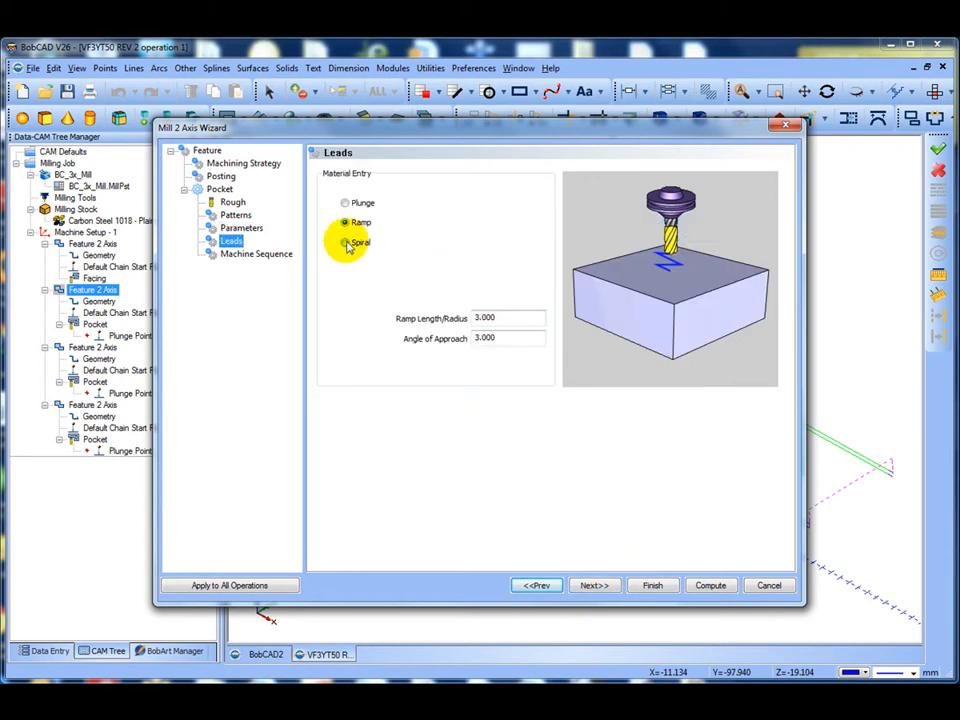
click(596, 586)
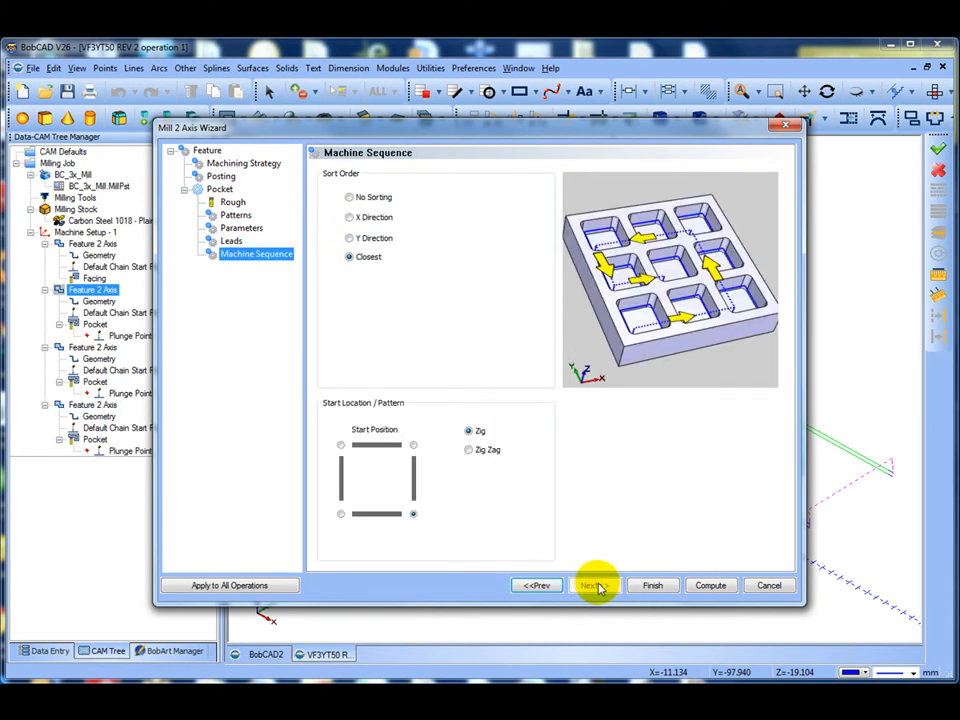
click(706, 584)
middle_drag(572, 457, 582, 474)
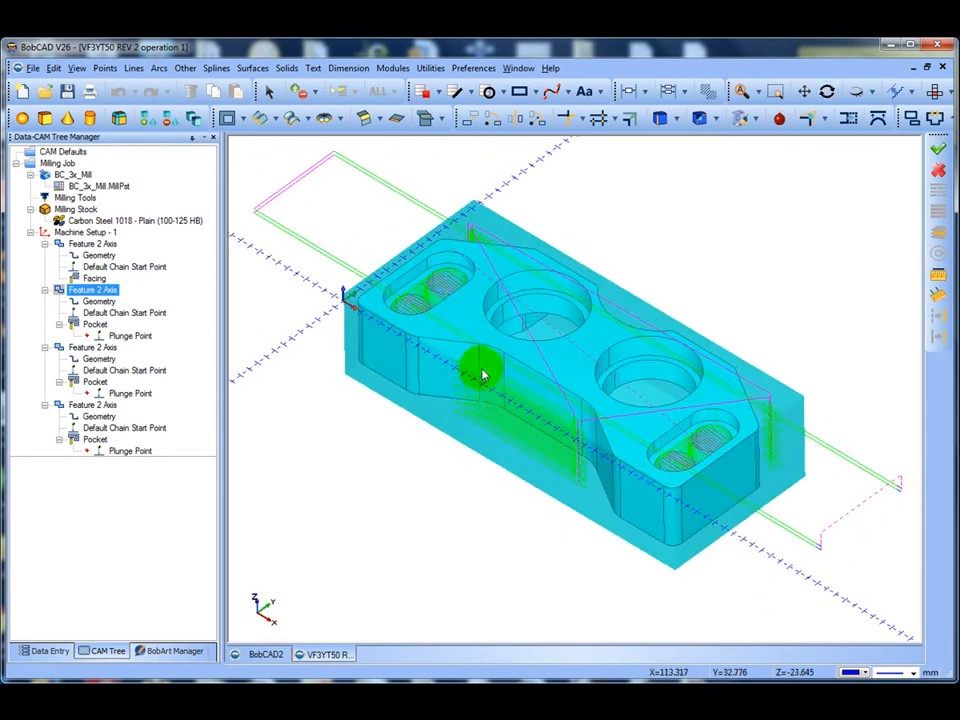
Simulate the part's facing and pocket operations at reduced speed, showing only the workpiece and tool with the toolpath hidden, and exit the simulation.
click(396, 68)
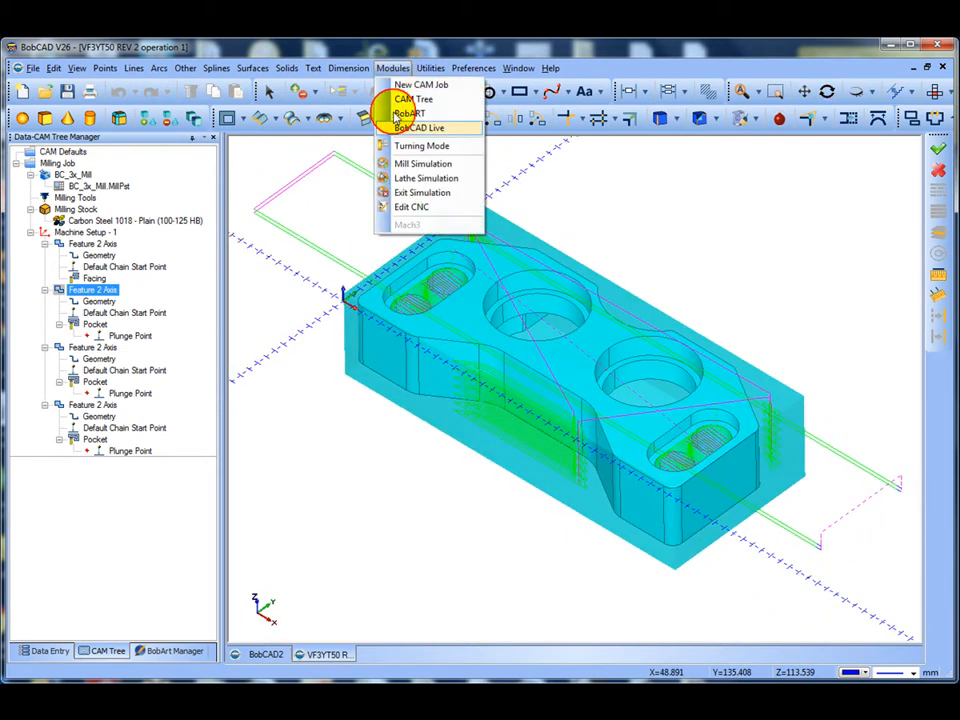
click(400, 161)
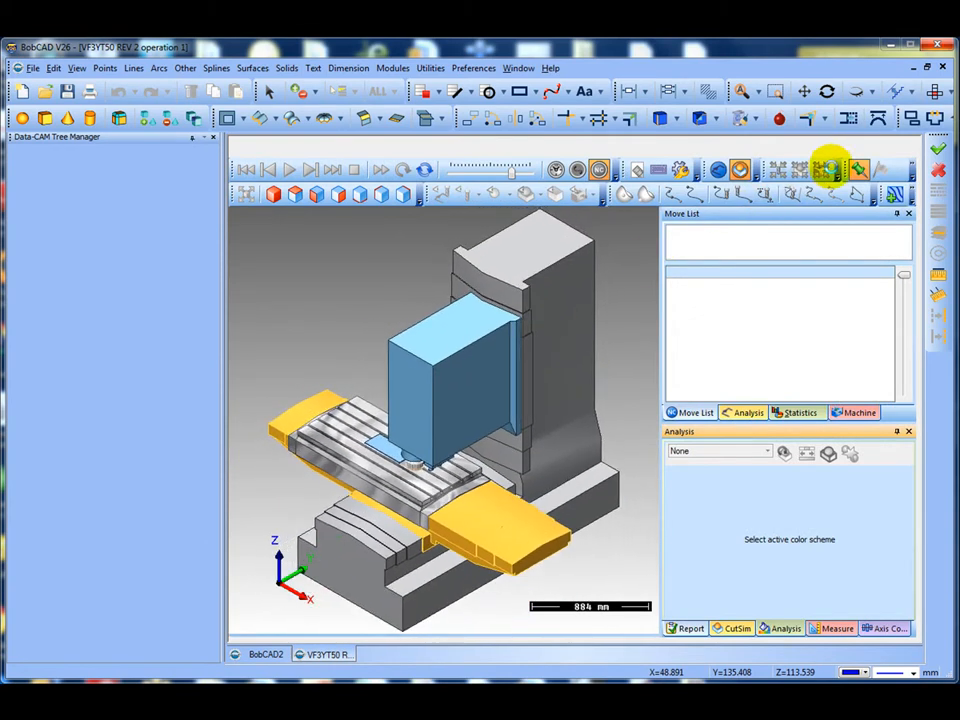
click(777, 171)
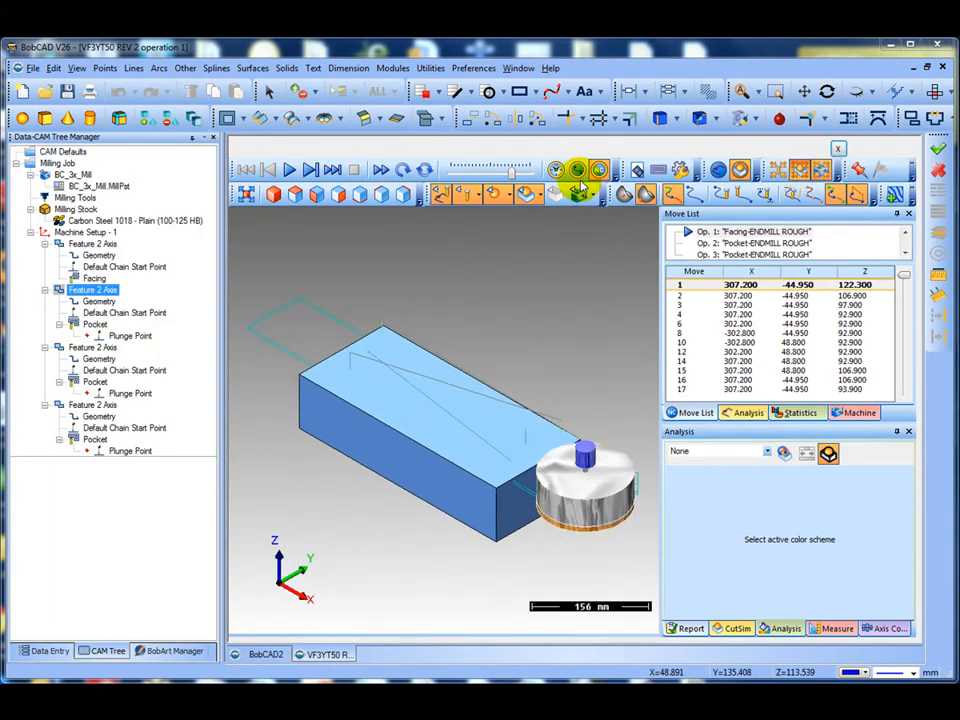
click(443, 196)
drag(513, 174, 485, 174)
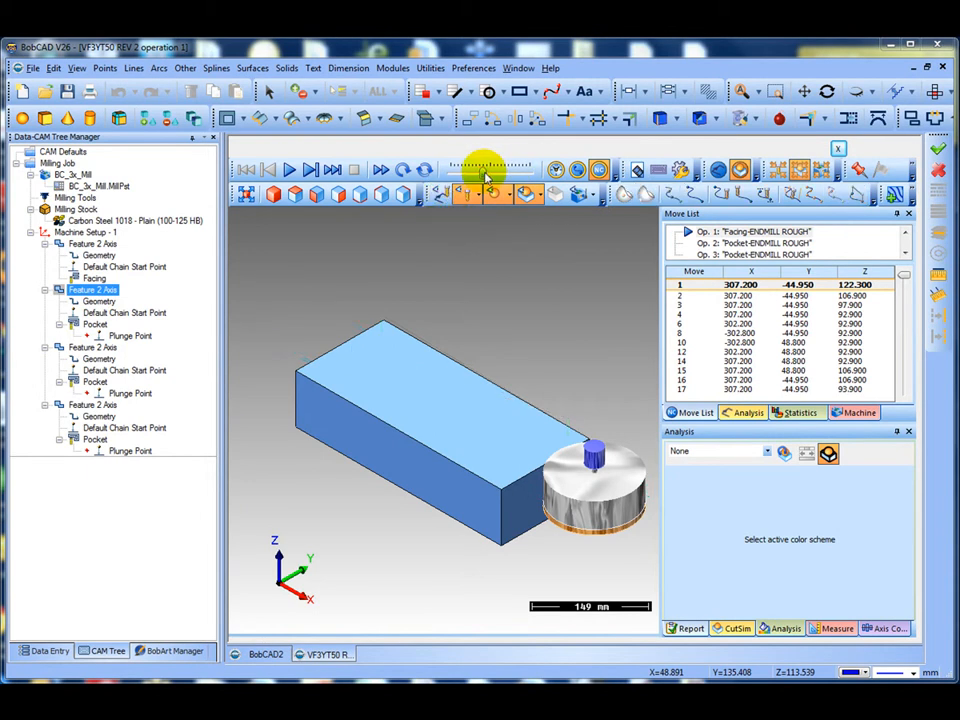
click(288, 170)
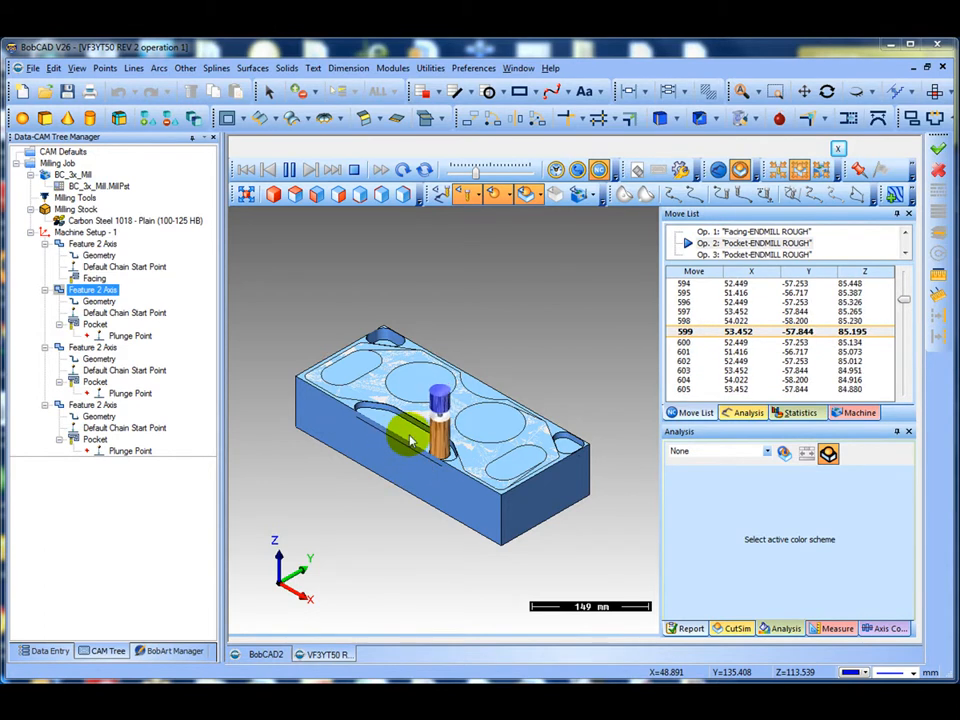
click(838, 148)
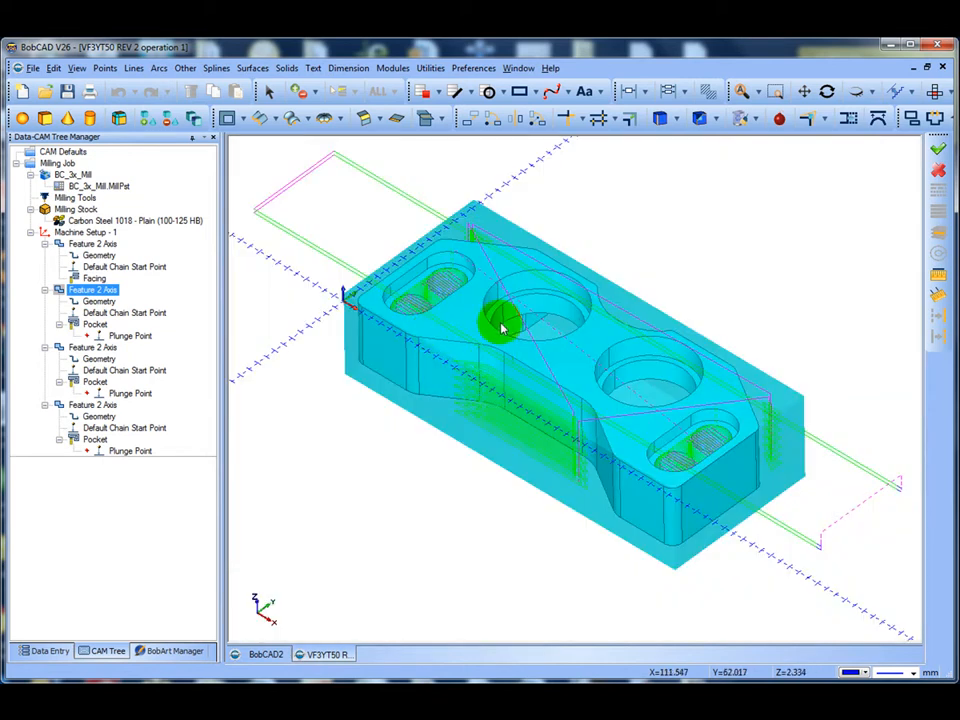
Edit the second Feature 2 Axis again and change its pocket pattern to Advanced Pocket.
right_click(104, 290)
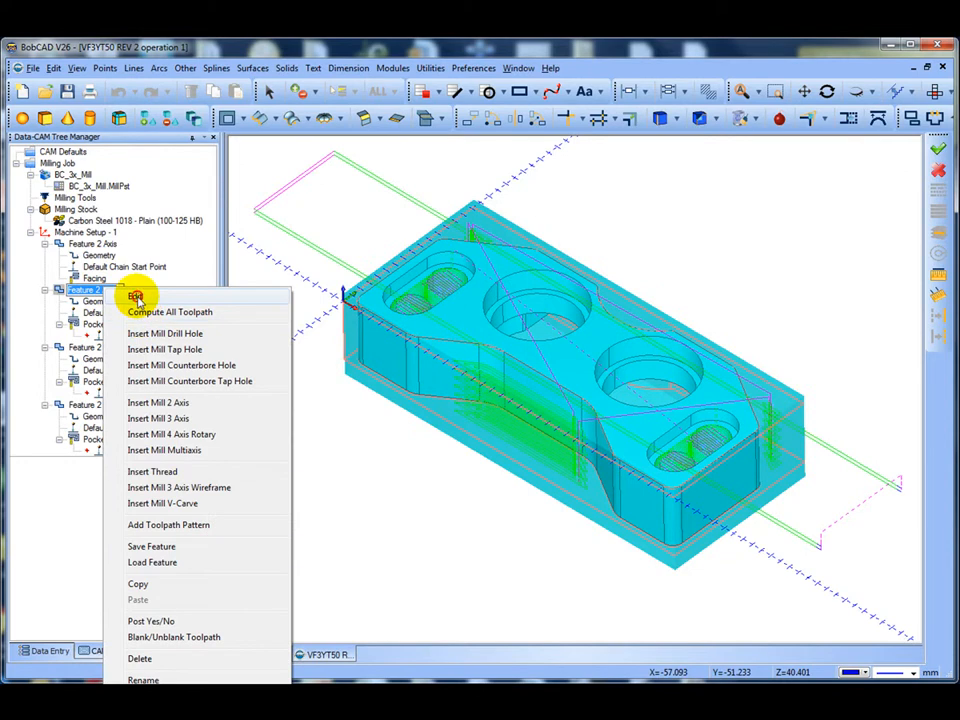
click(136, 297)
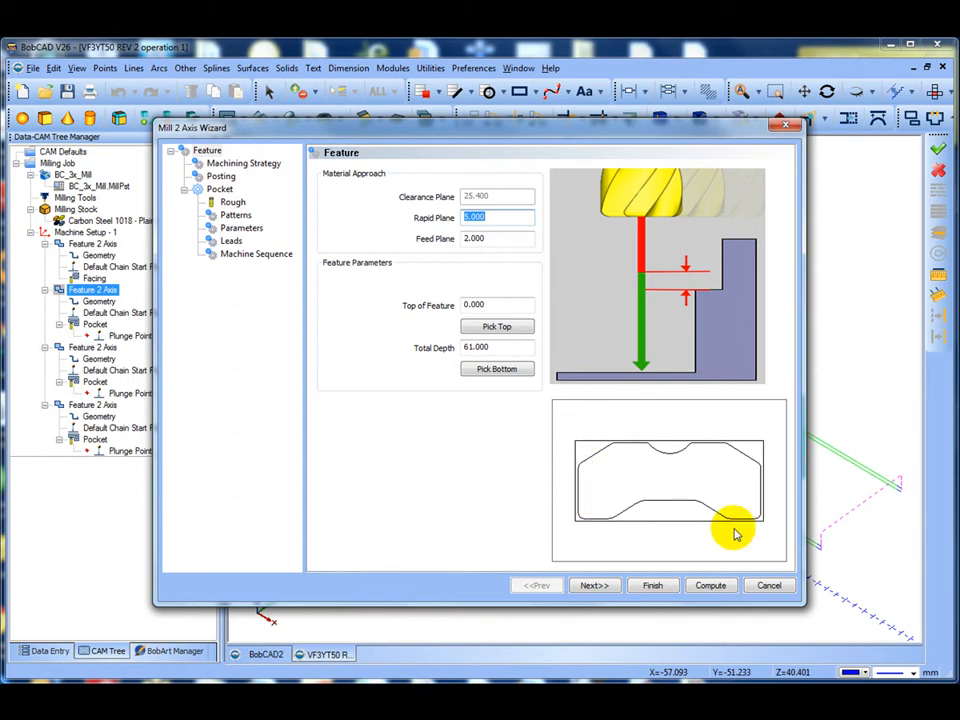
click(605, 589)
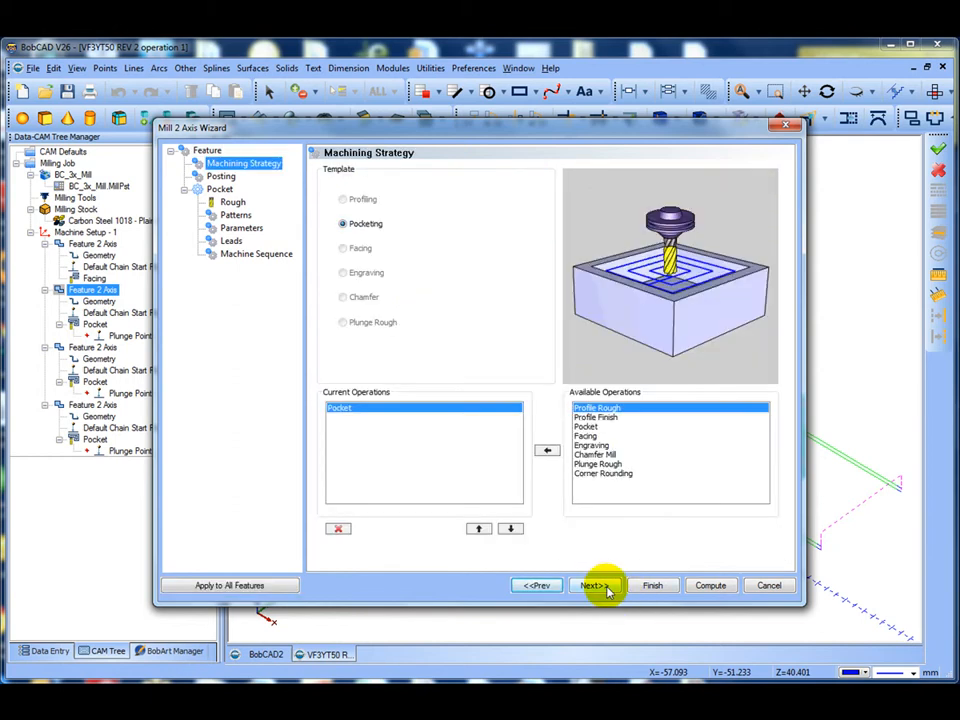
click(605, 589)
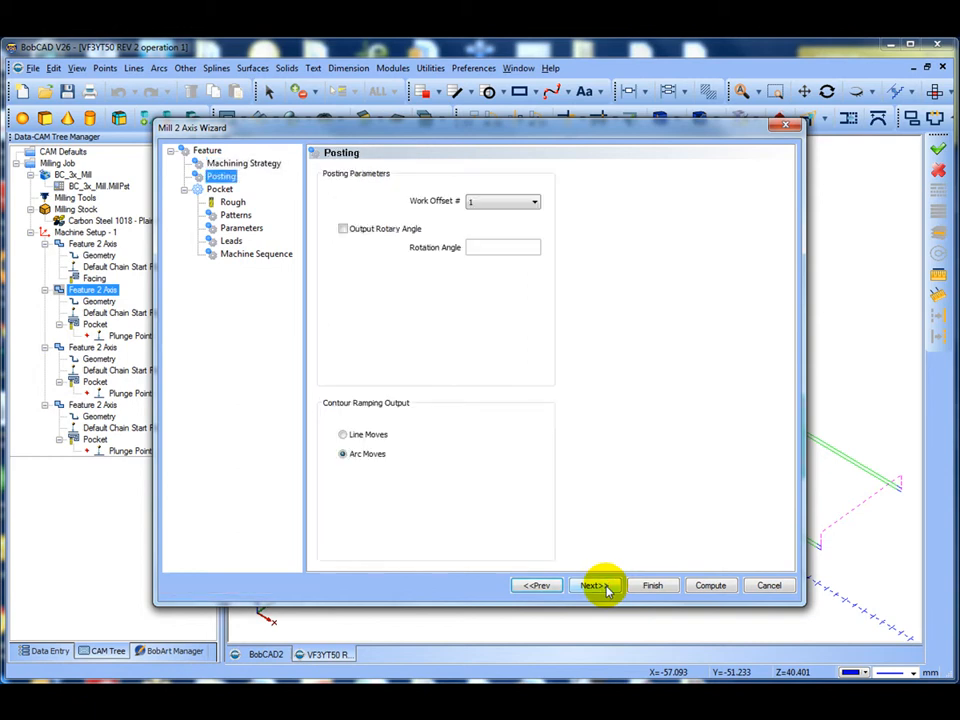
click(590, 592)
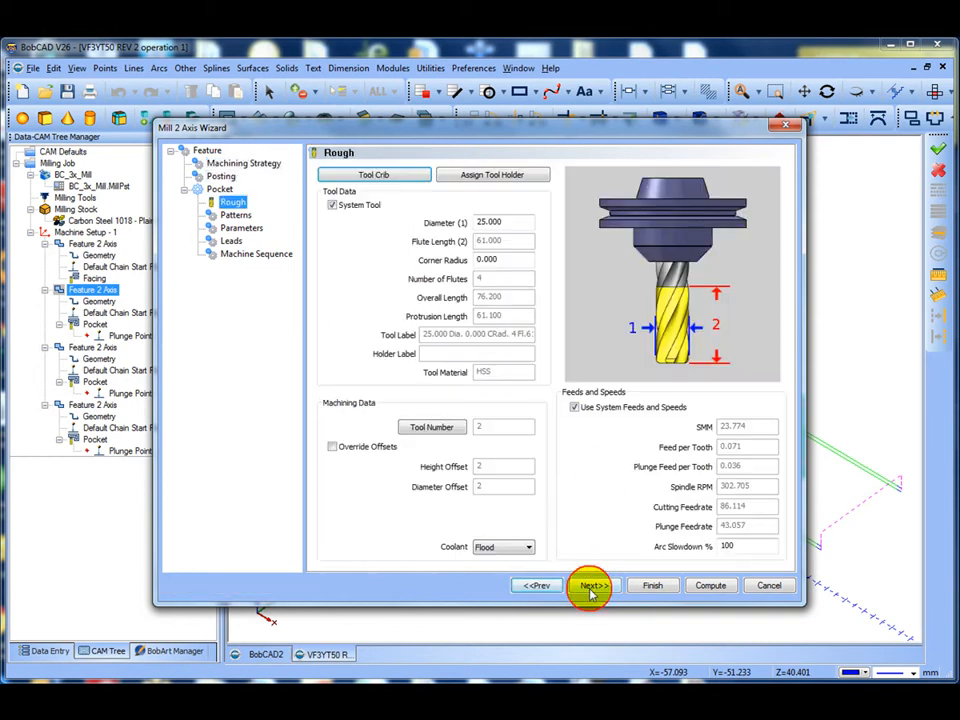
click(590, 590)
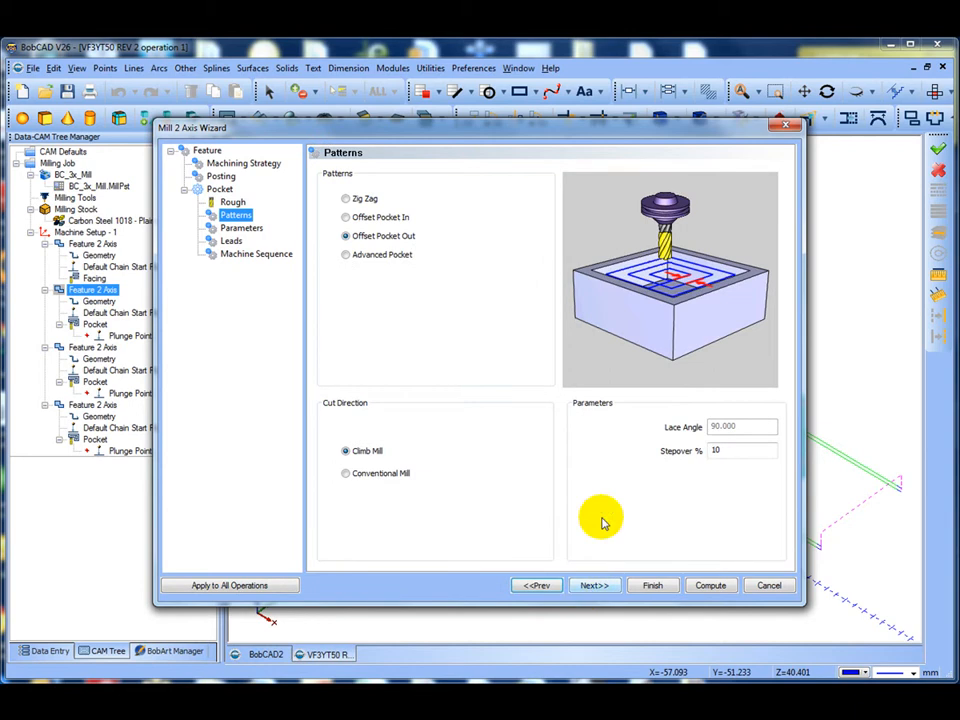
click(346, 256)
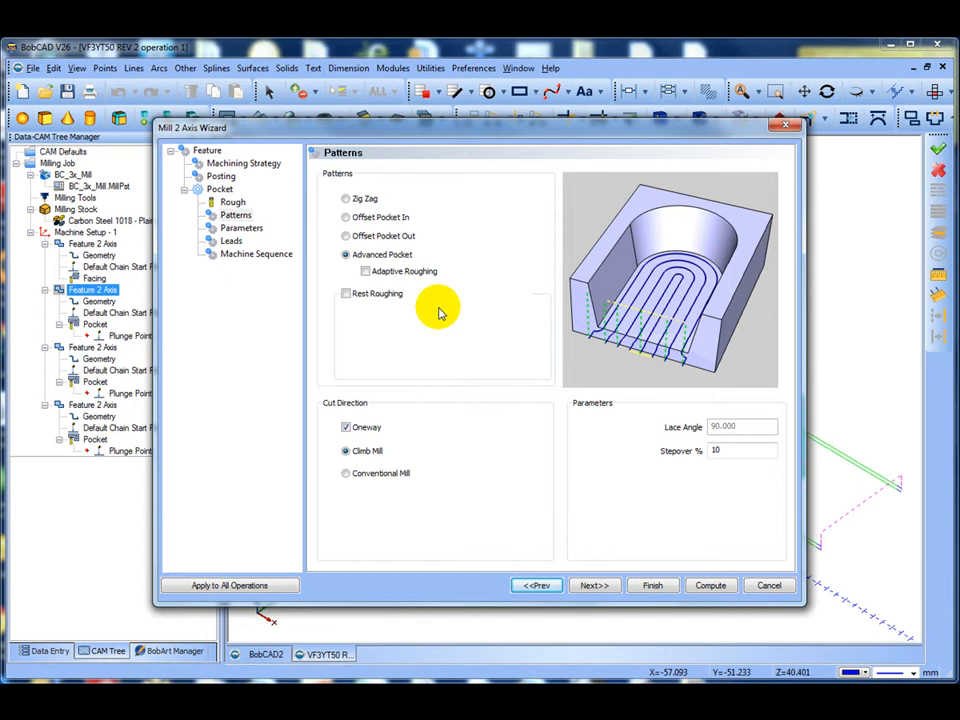
Change the outer pocket's material entry from Ramp to Plunge, keep the remaining parameters and machine sequence, and compute the Advanced Pocket toolpath.
click(595, 587)
click(595, 587)
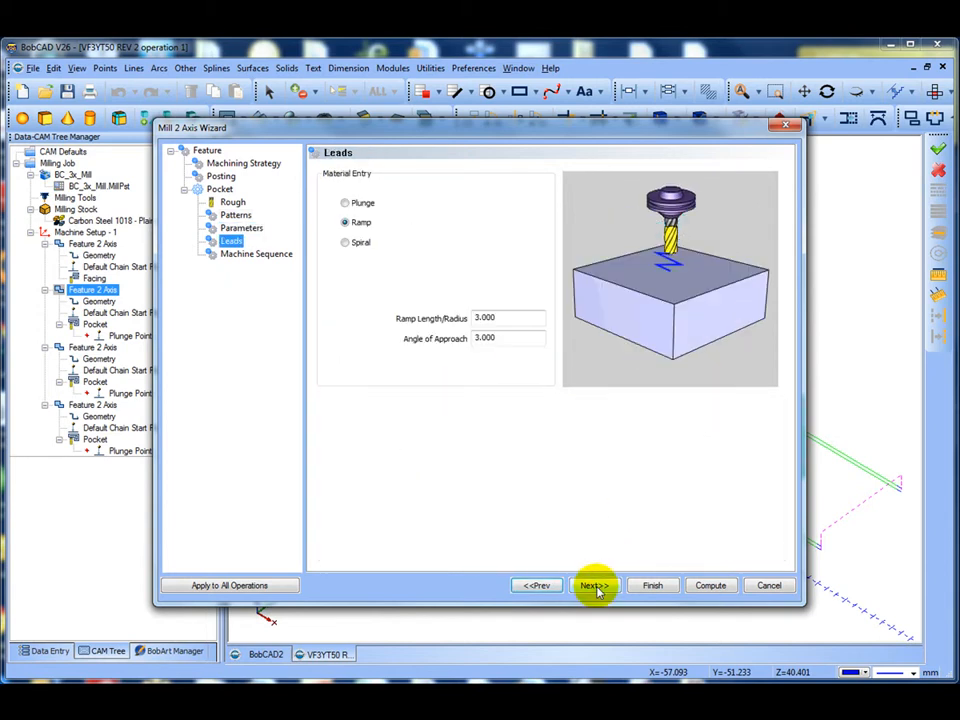
click(346, 203)
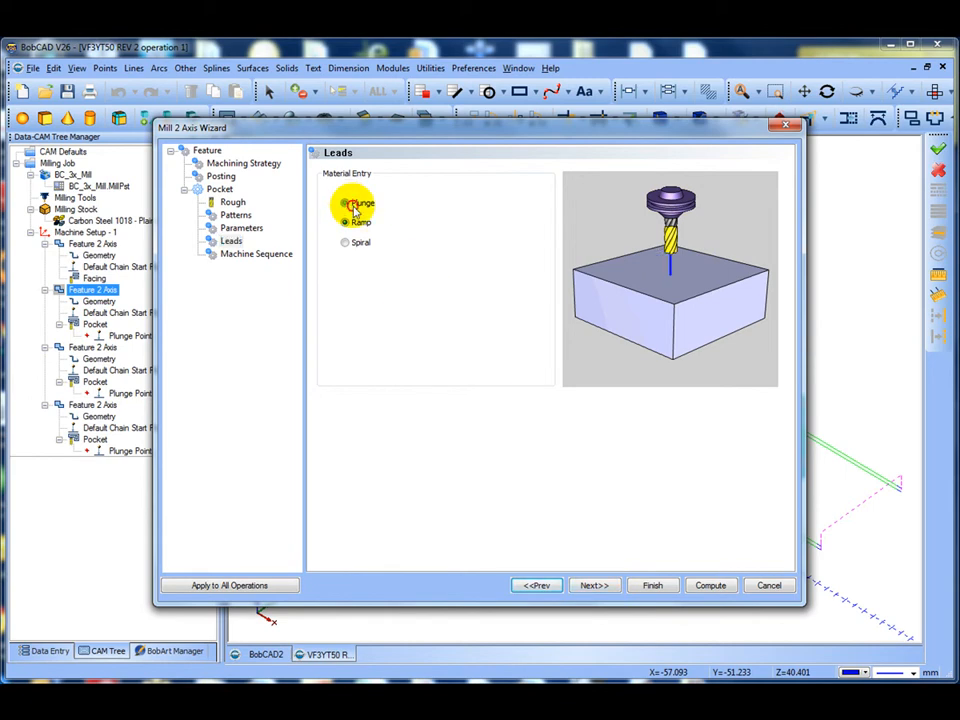
click(598, 588)
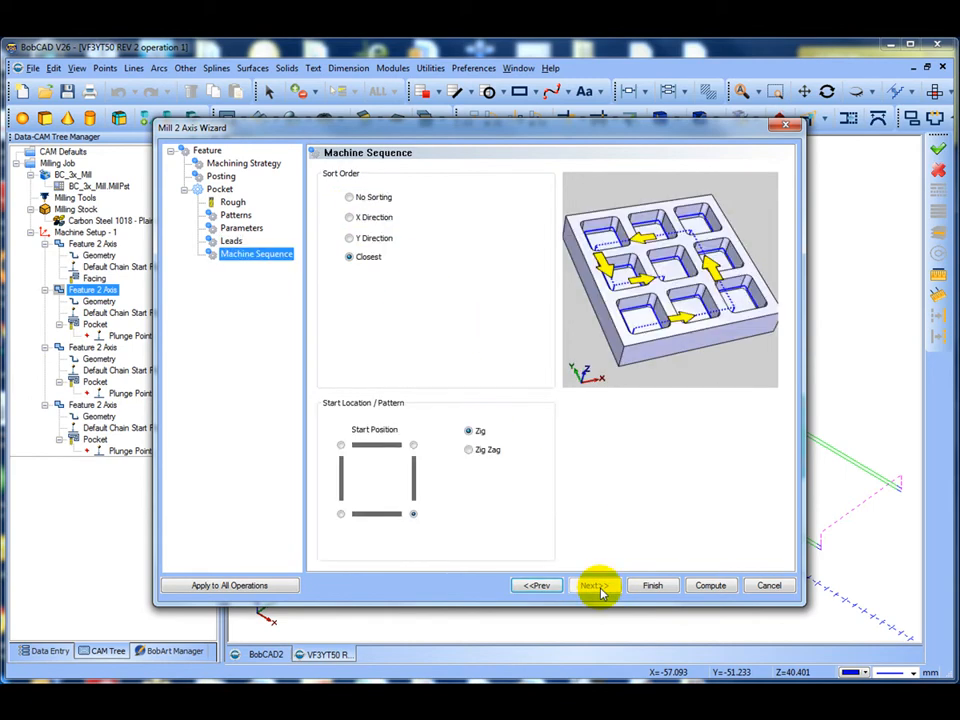
click(710, 588)
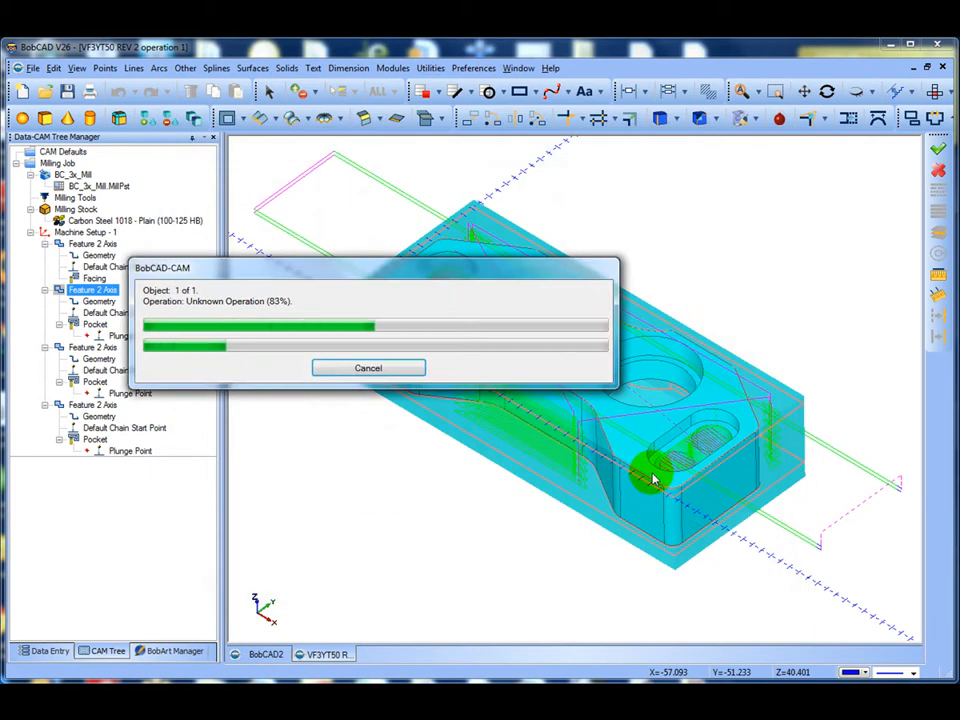
Run the mill simulation of the facing and pocket operations through to the end, raising the playback speed during the outer pocket.
mouse_move(566, 458)
middle_down()
mouse_move(575, 523)
mouse_move(574, 499)
mouse_move(564, 506)
mouse_move(572, 465)
middle_up()
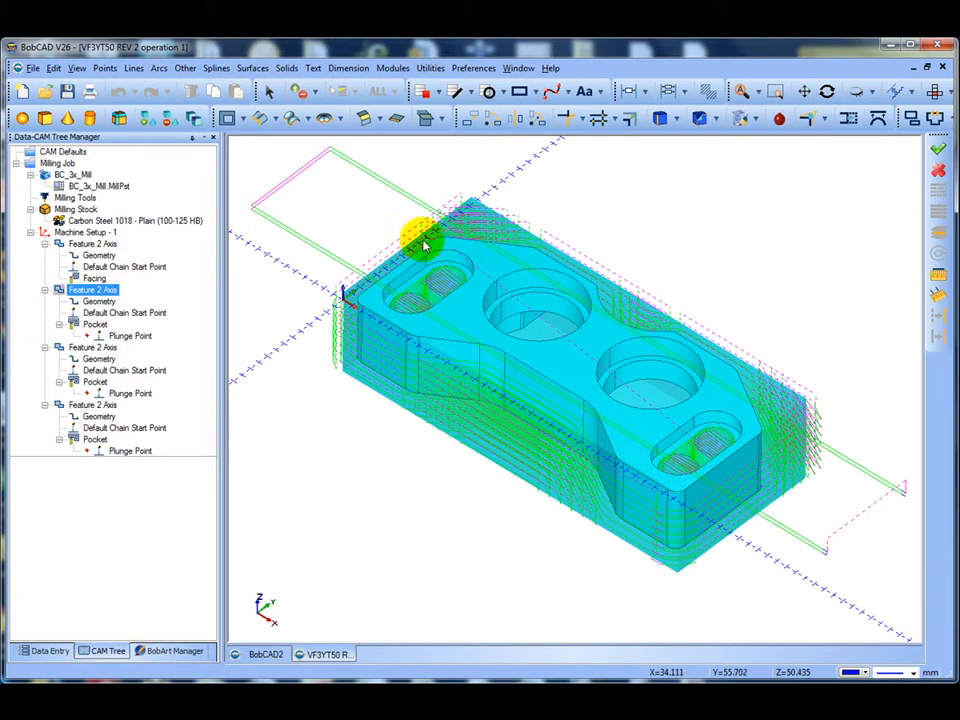
click(393, 68)
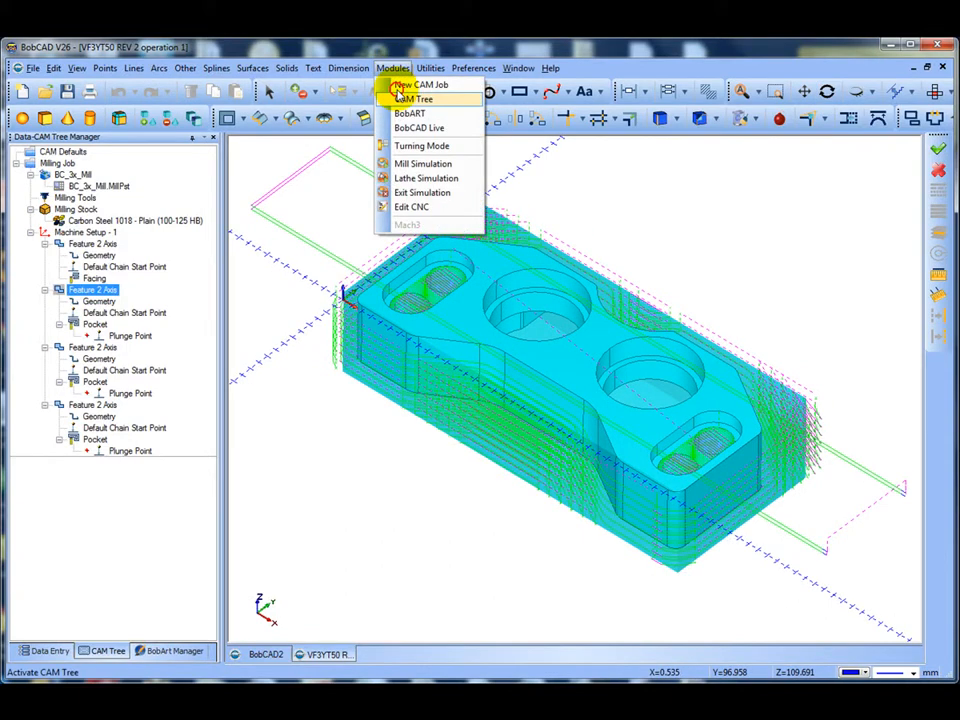
click(421, 165)
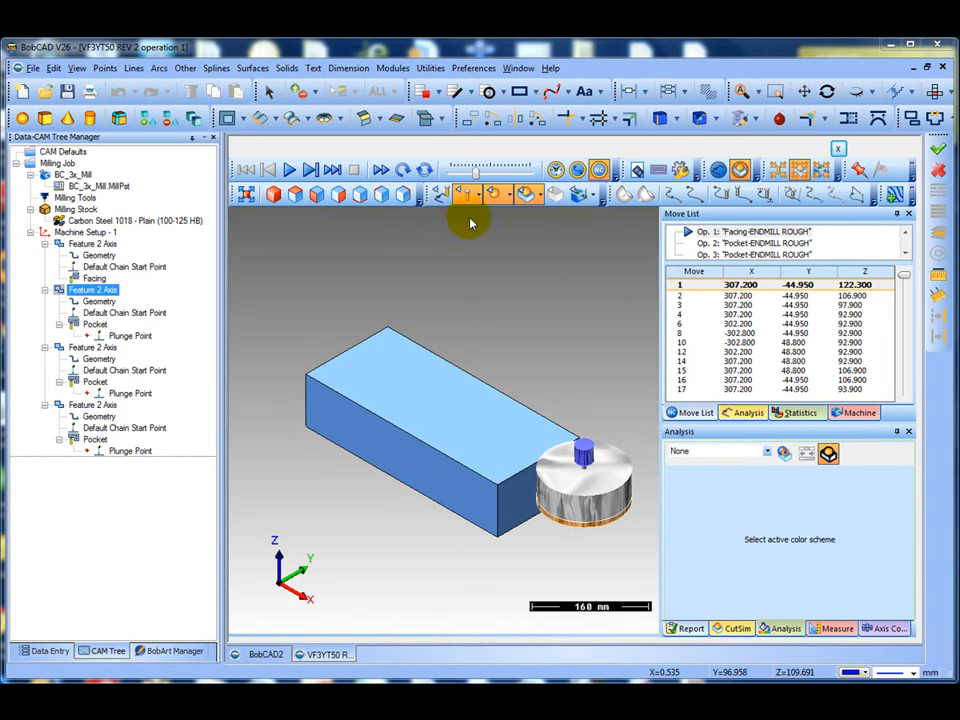
click(288, 170)
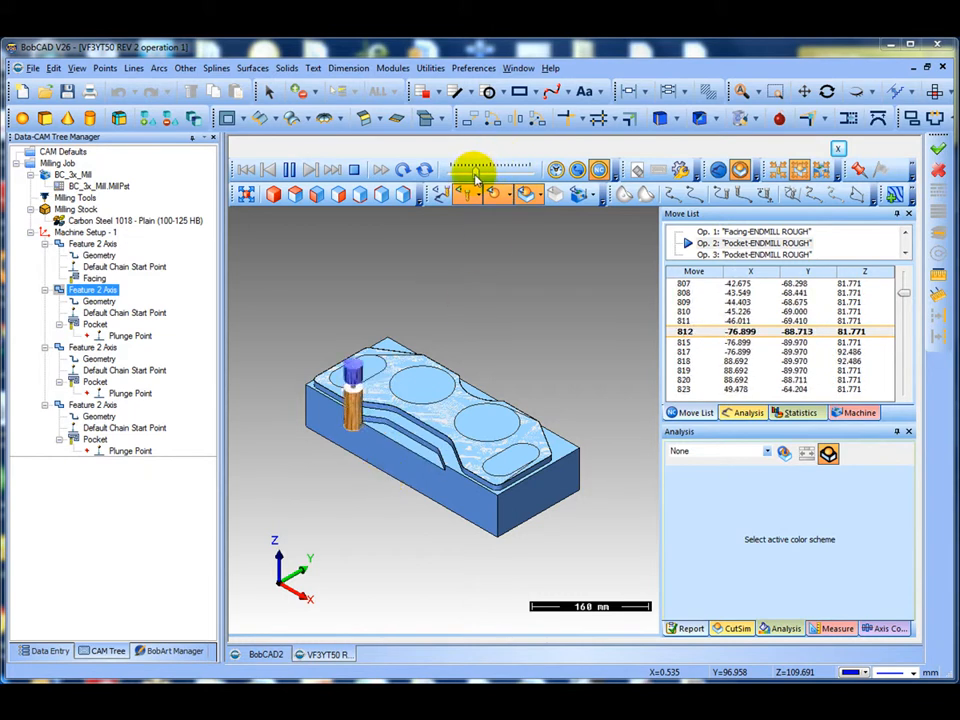
drag(478, 175, 510, 171)
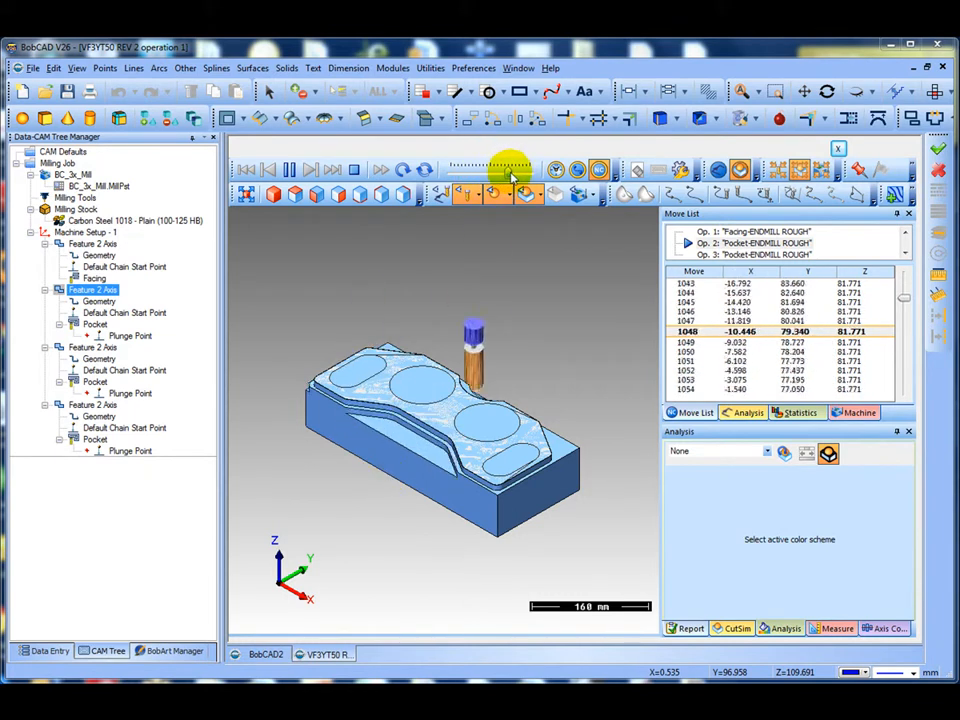
mouse_move(505, 322)
middle_down()
mouse_move(446, 326)
mouse_move(408, 343)
mouse_move(405, 334)
mouse_move(498, 324)
middle_up()
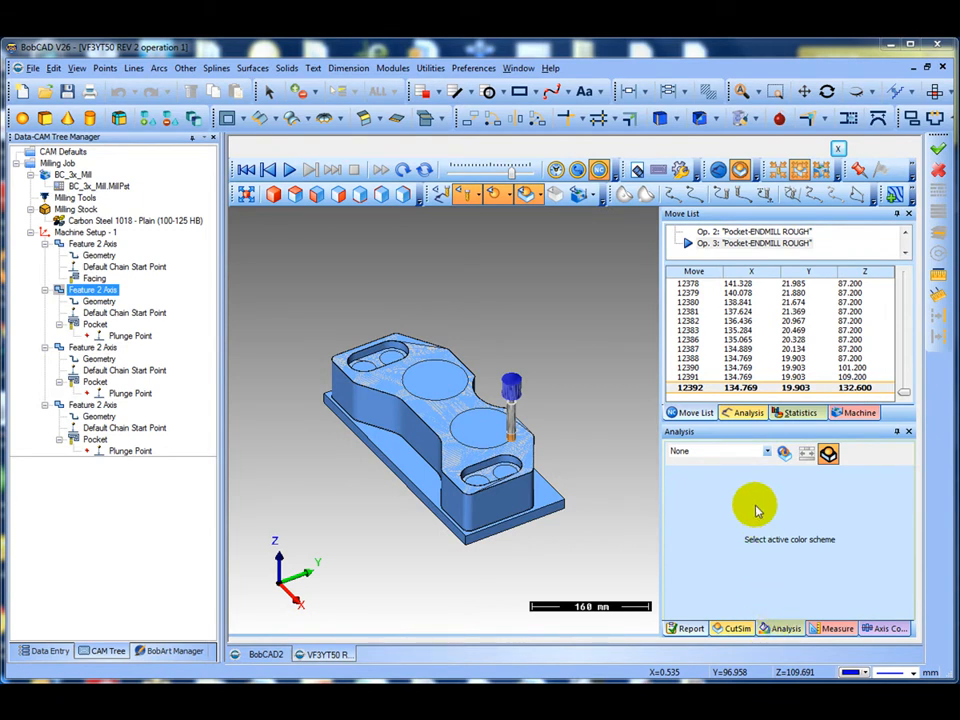
Run a Deviation analysis on the simulated part and examine the color-coded surfaces of its top face, walls and pockets.
click(767, 451)
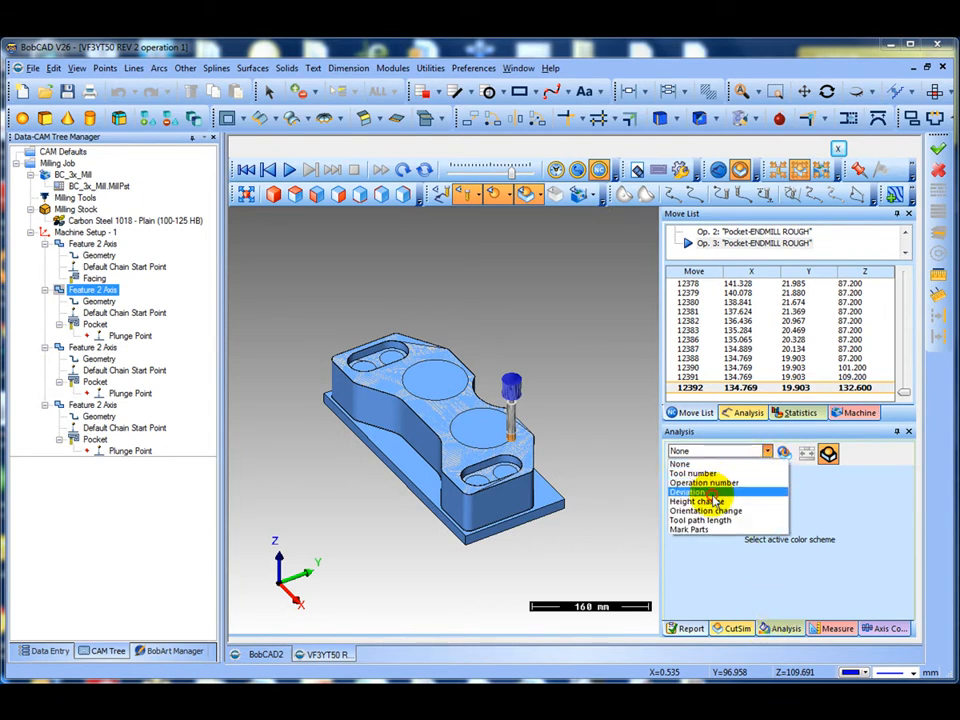
click(716, 494)
mouse_move(900, 489)
mouse_down()
mouse_move(908, 514)
mouse_move(908, 490)
mouse_move(908, 505)
mouse_up()
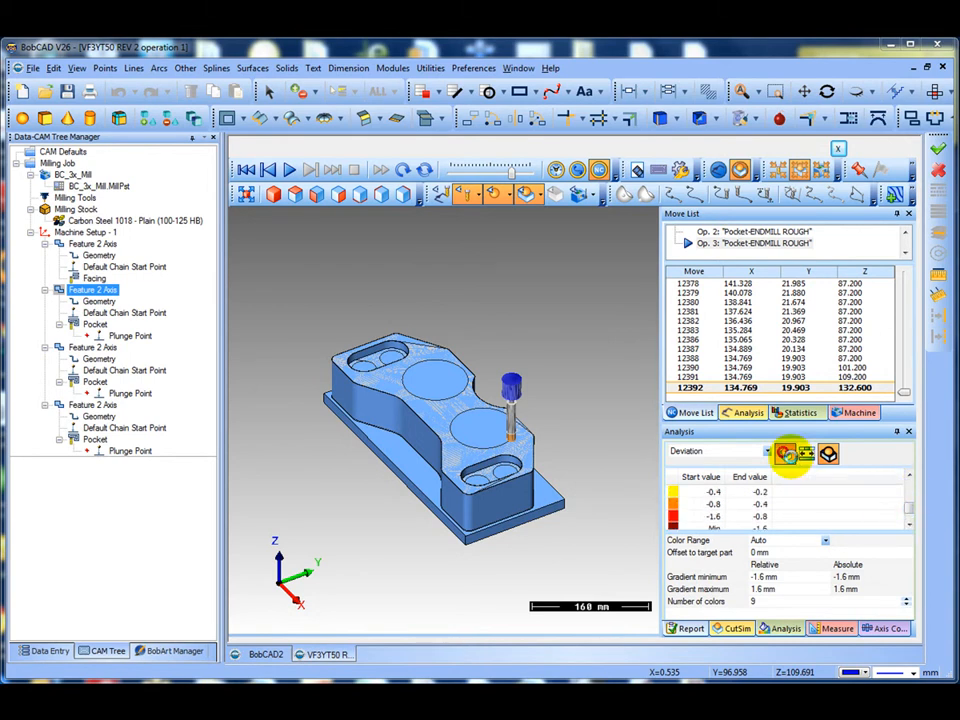
click(785, 453)
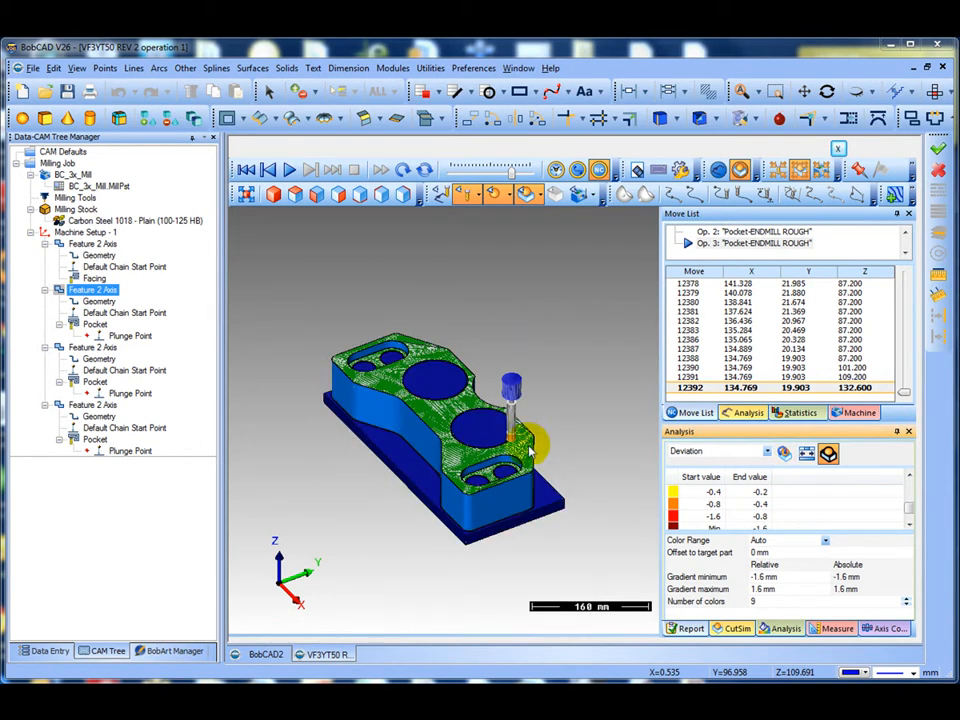
mouse_move(546, 421)
middle_down()
mouse_move(569, 376)
mouse_move(550, 411)
mouse_move(551, 375)
mouse_move(624, 452)
mouse_move(542, 444)
mouse_move(503, 458)
mouse_move(561, 497)
mouse_move(561, 421)
middle_up()
scroll(550, 411, down, 4)
scroll(550, 411, up, 4)
scroll(550, 412, up, 4)
scroll(561, 421, down, 5)
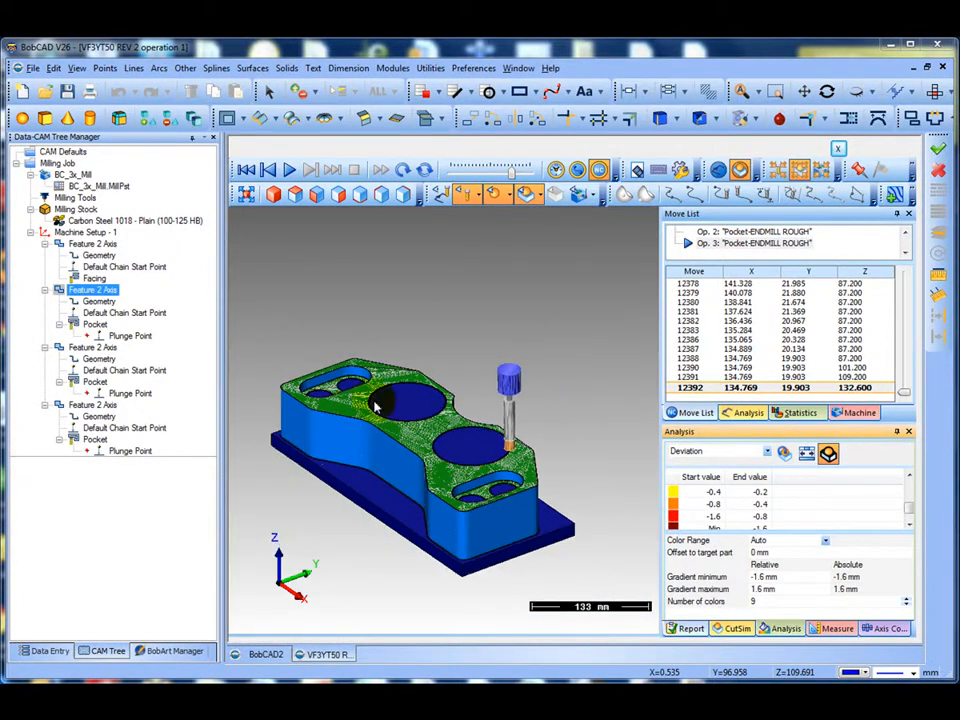